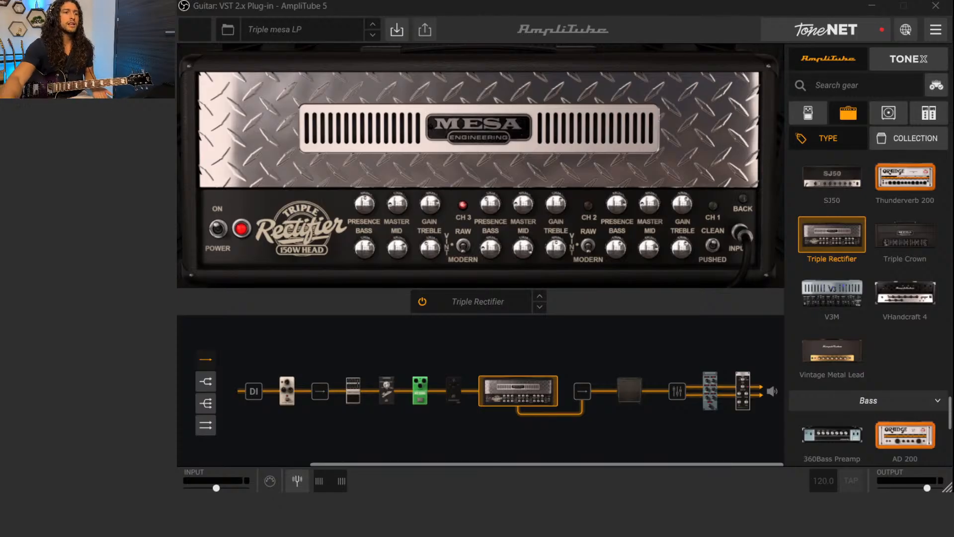
Load the Default preset in place of the Triple mesa LP preset
left_click(270, 31)
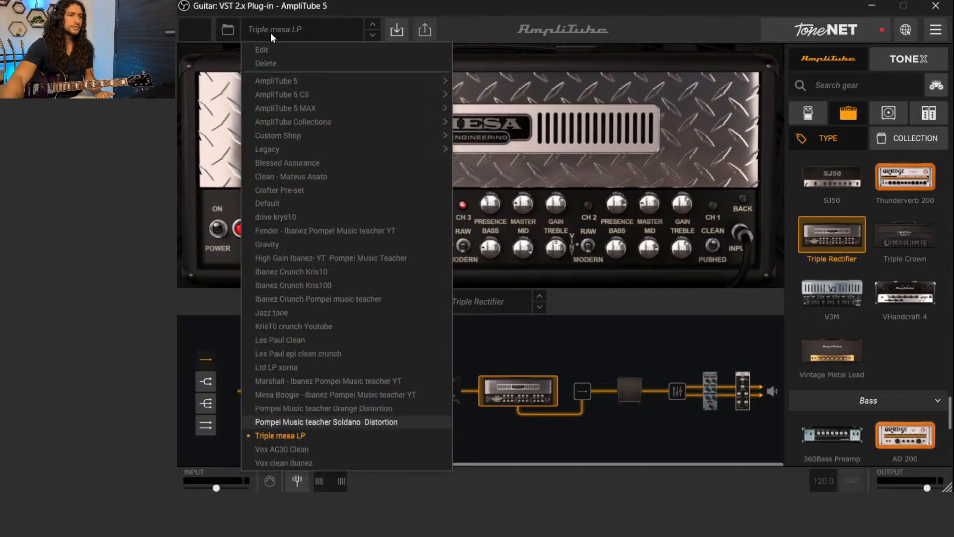
left_click(291, 202)
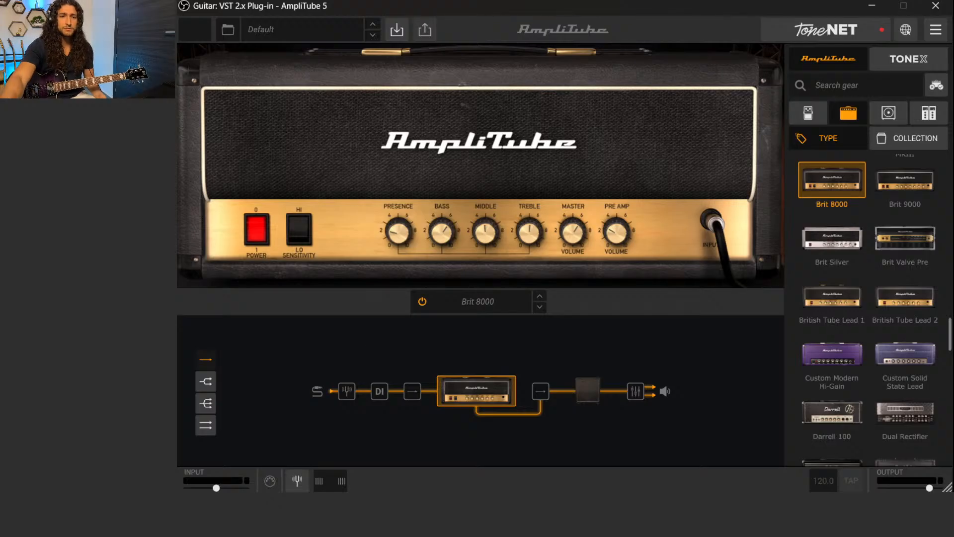
Replace the amp with the '65 Deluxe Reverb from the Clean category and adjust its volume to about midway
scroll(874, 300, "up", 3)
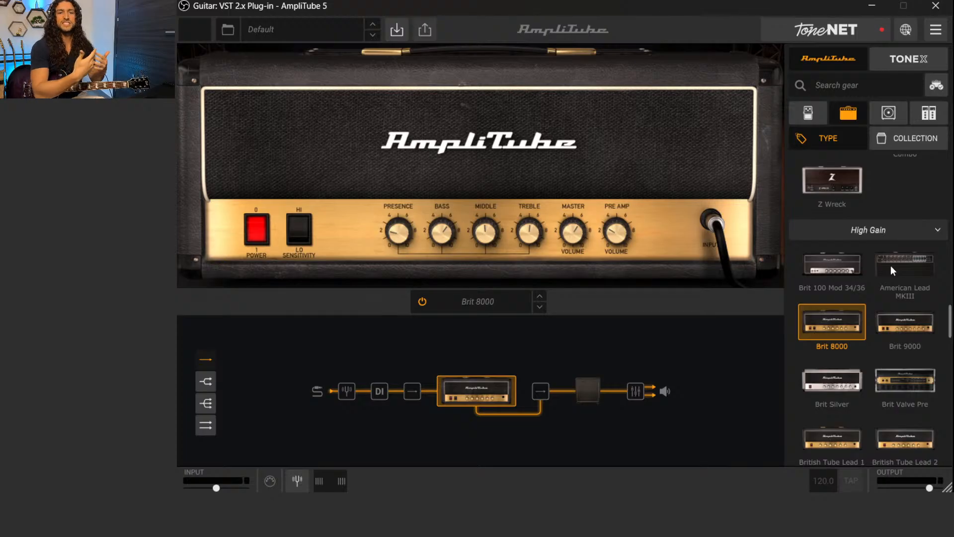
scroll(882, 257, "up", 15)
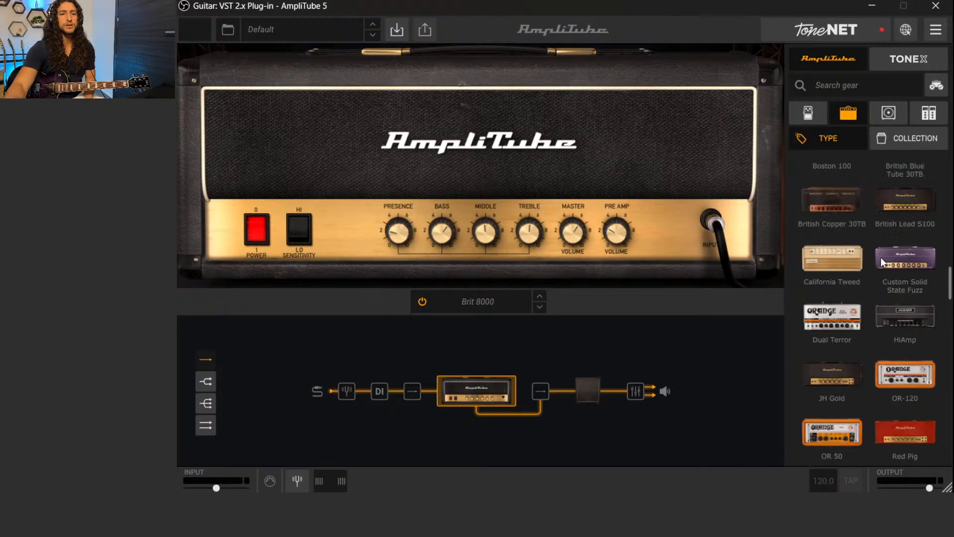
scroll(875, 257, "up", 3)
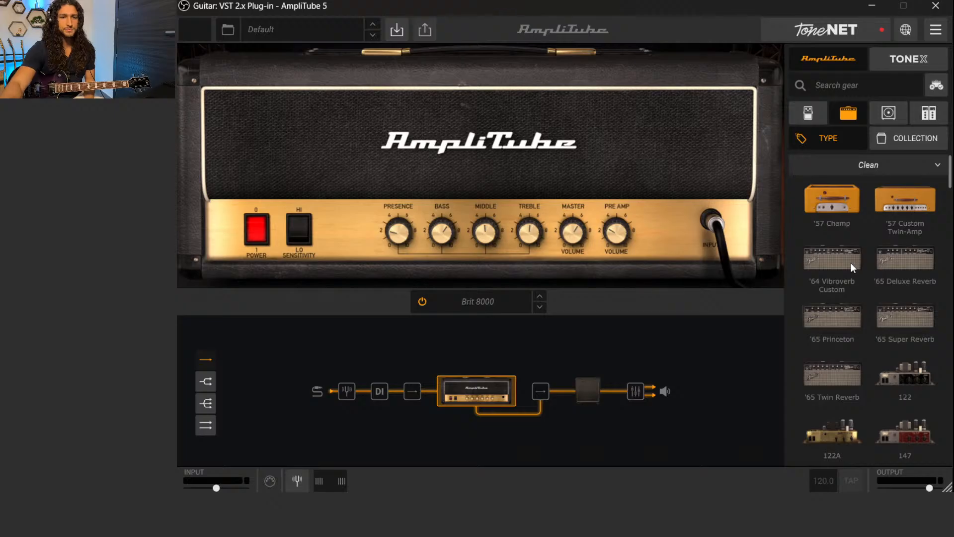
scroll(852, 261, "down", 4)
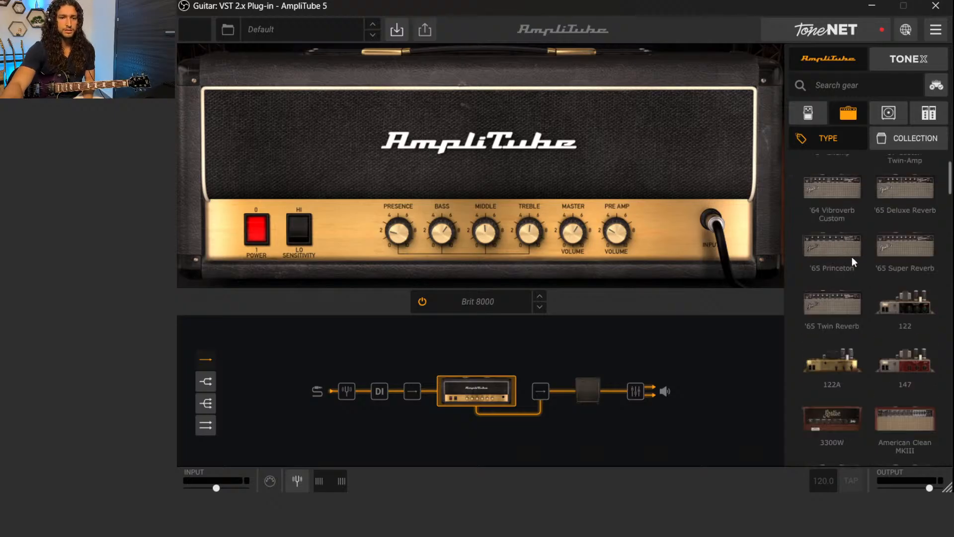
scroll(899, 282, "down", 4)
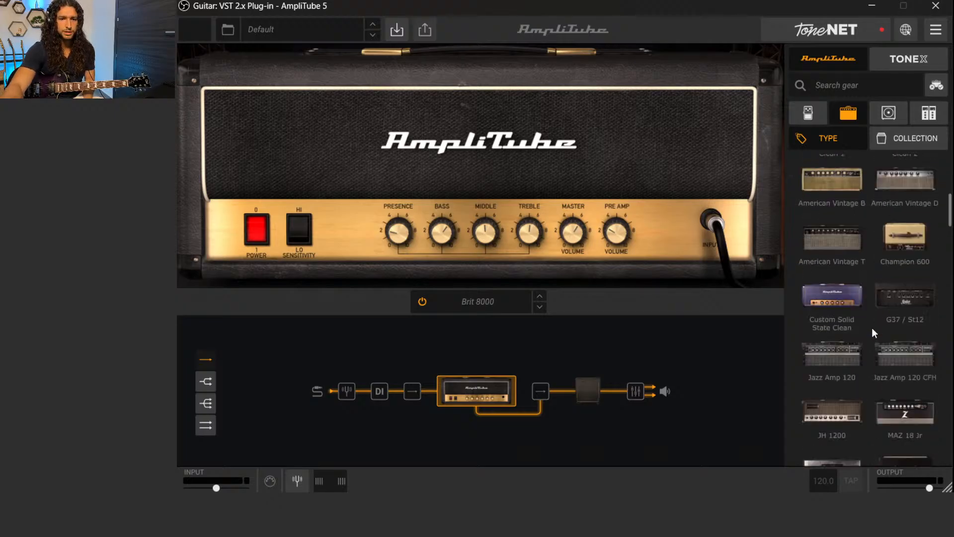
scroll(874, 331, "up", 8)
left_click(911, 251)
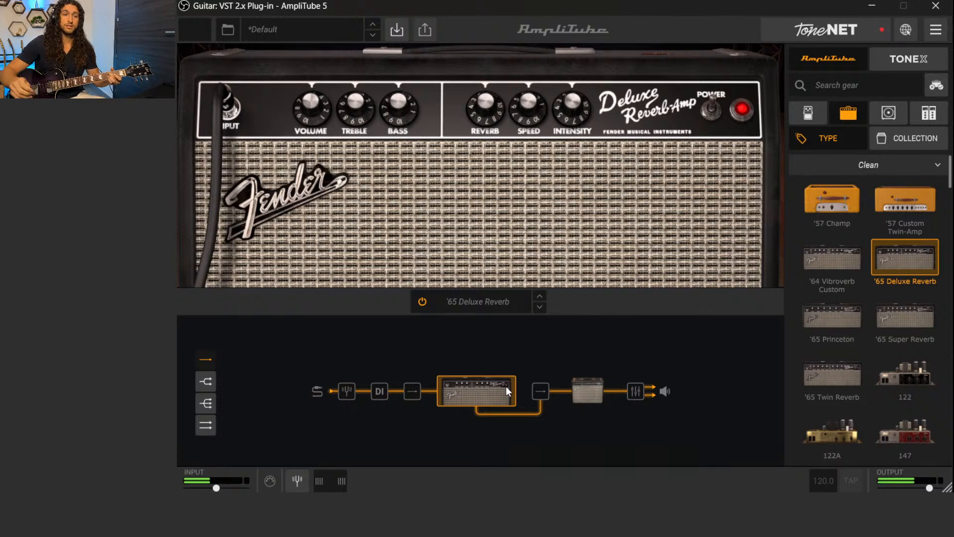
left_click_drag(313, 108, 295, 96)
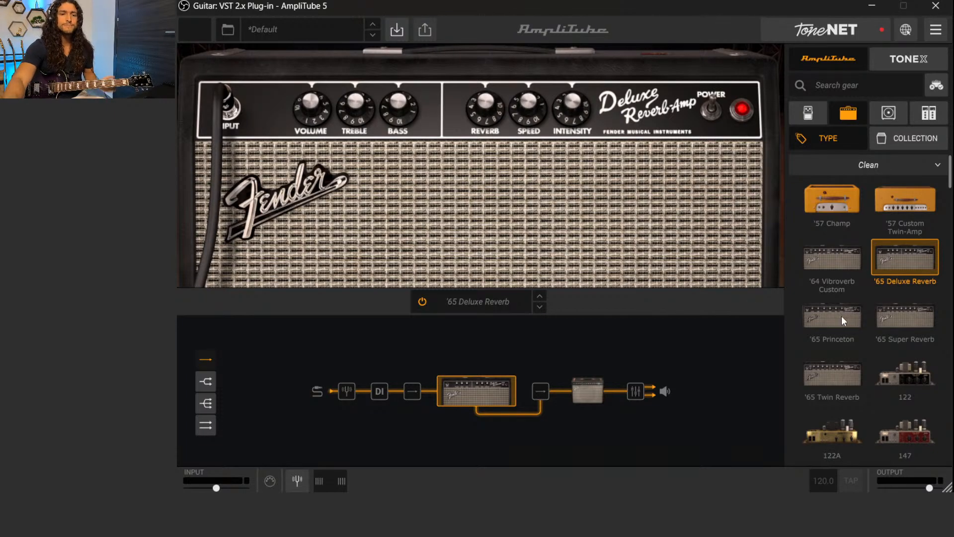
Swap the amp in the signal chain for the Brit 8000 from the High Gain category
scroll(838, 312, "down", 10)
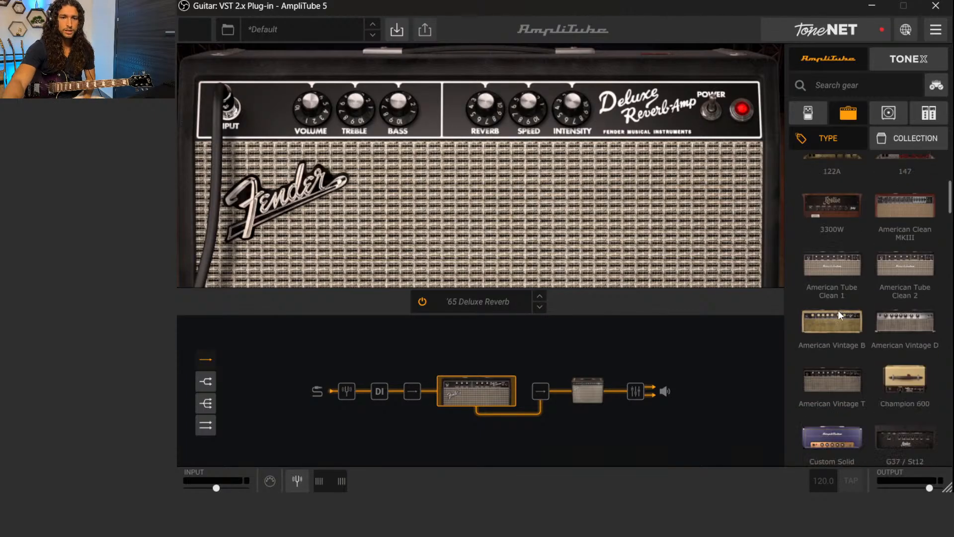
scroll(838, 310, "down", 5)
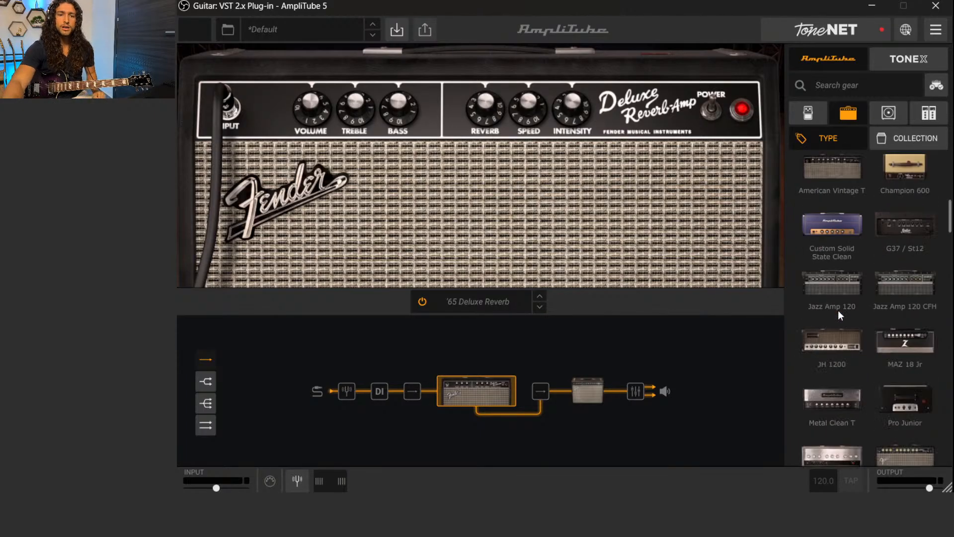
scroll(838, 310, "down", 5)
scroll(839, 314, "down", 15)
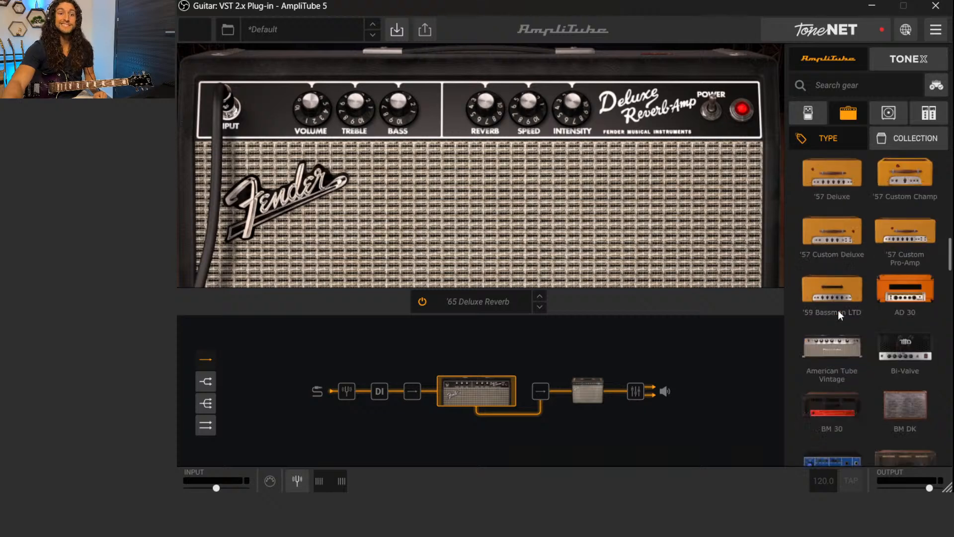
scroll(838, 314, "down", 15)
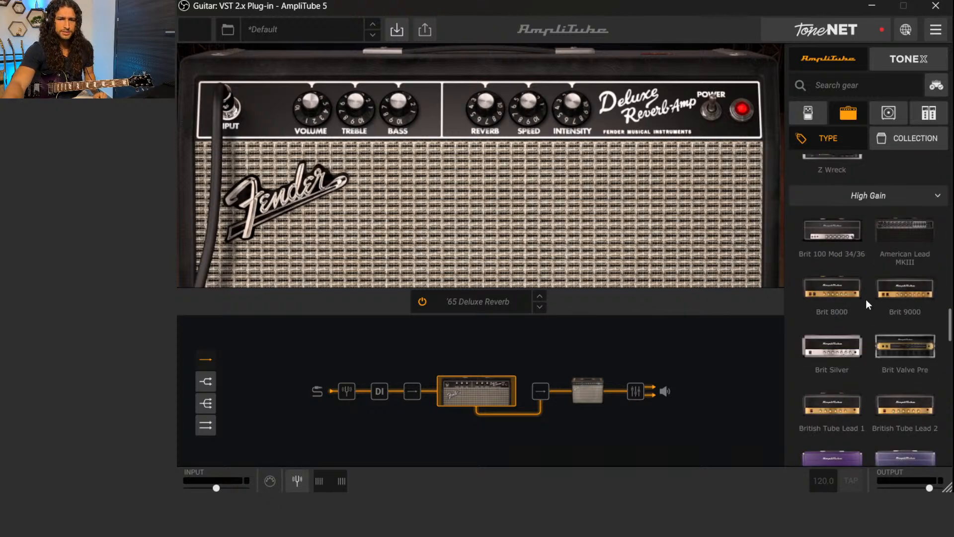
scroll(865, 299, "down", 3)
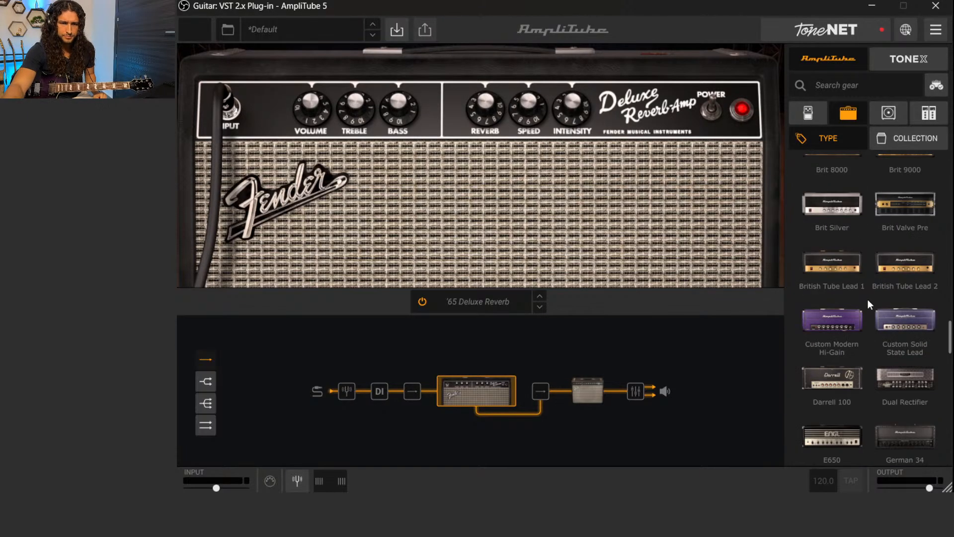
scroll(868, 299, "up", 2)
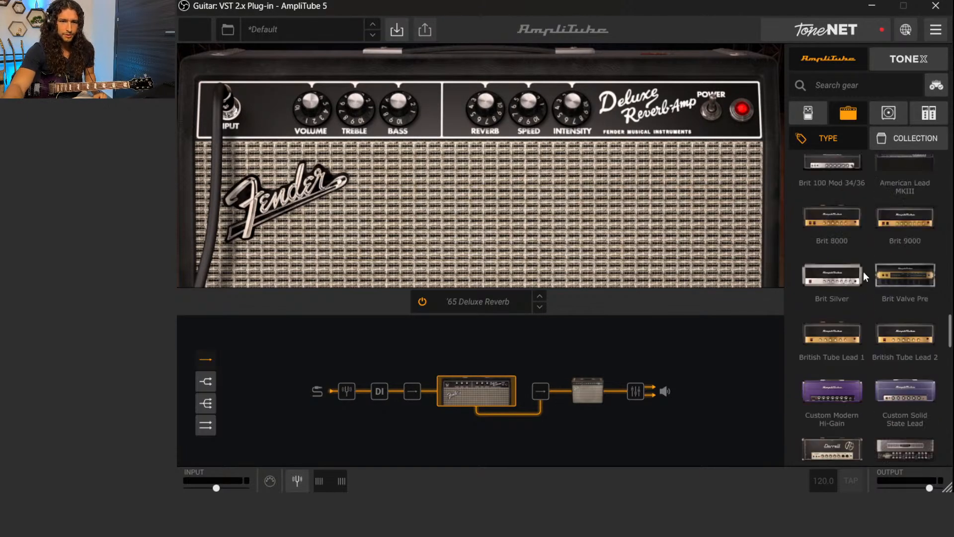
left_click(841, 228)
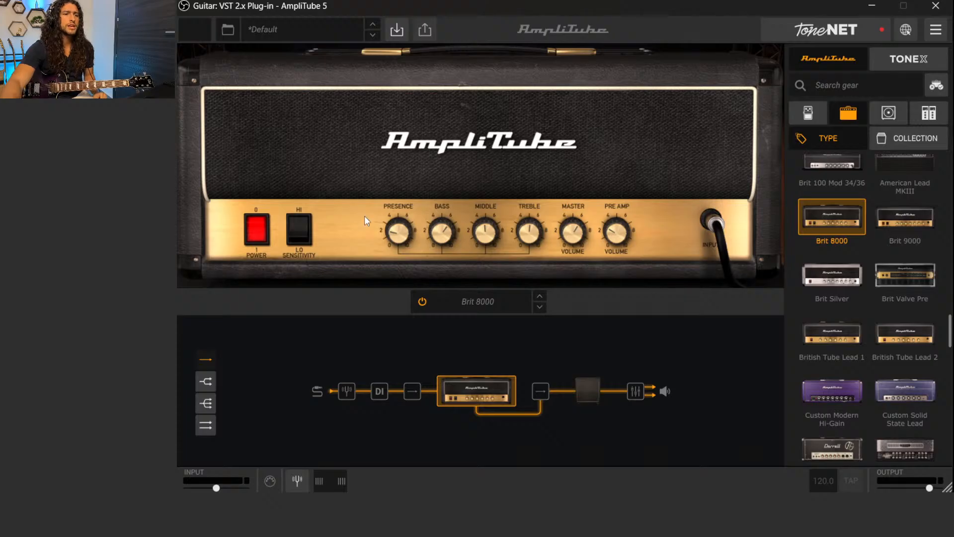
Set the Brit 8000's presence, bass, middle, treble, master and preamp volume to about midway, with bass at 4.9 and preamp at 4.8
left_click_drag(396, 242, 397, 221)
left_click_drag(453, 240, 442, 251)
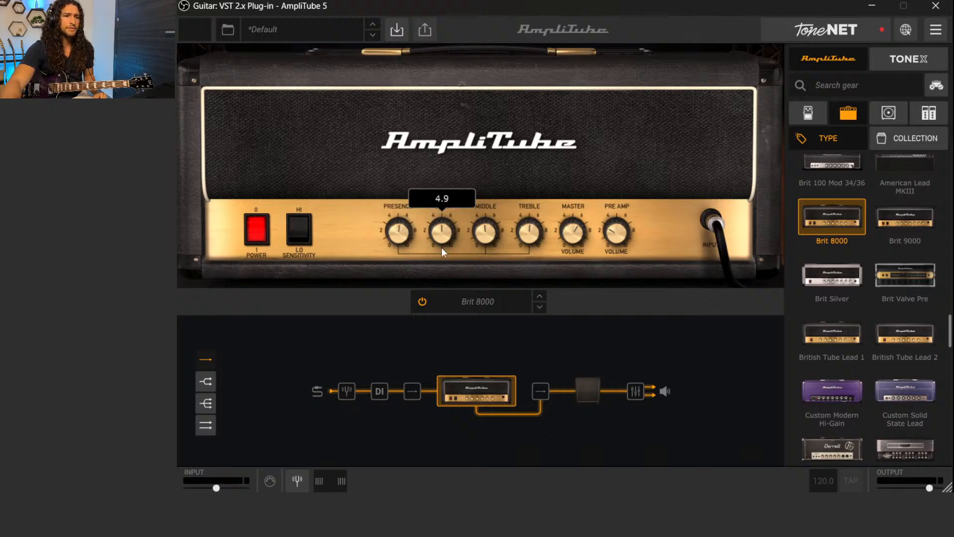
scroll(442, 235, "up", 1)
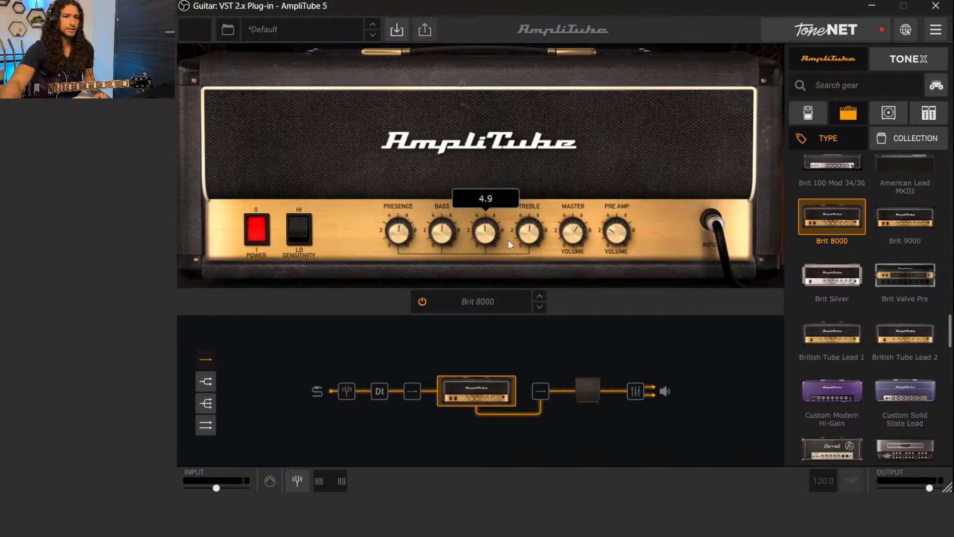
left_click_drag(571, 234, 612, 204)
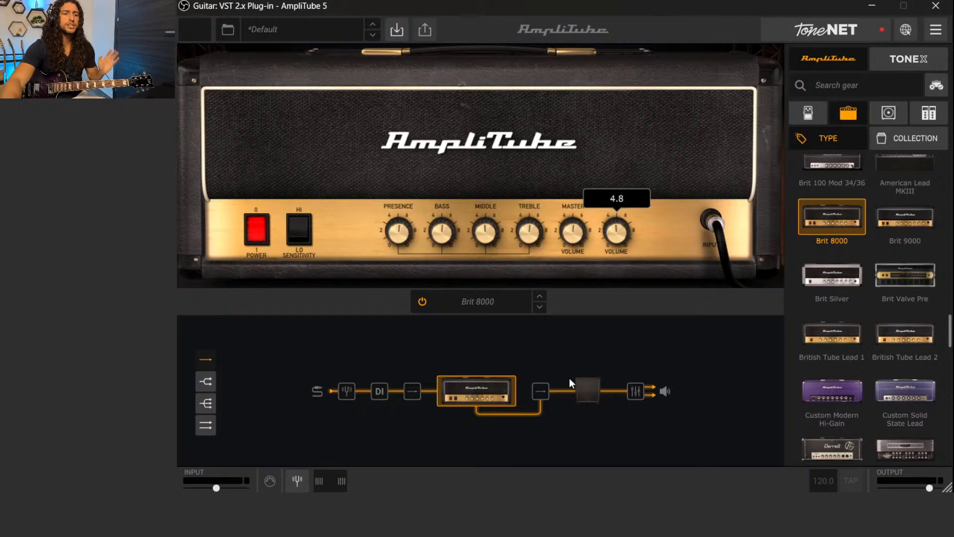
View the cabinet and microphone settings of the Brit 8000 rig and return to the amp
left_click(586, 392)
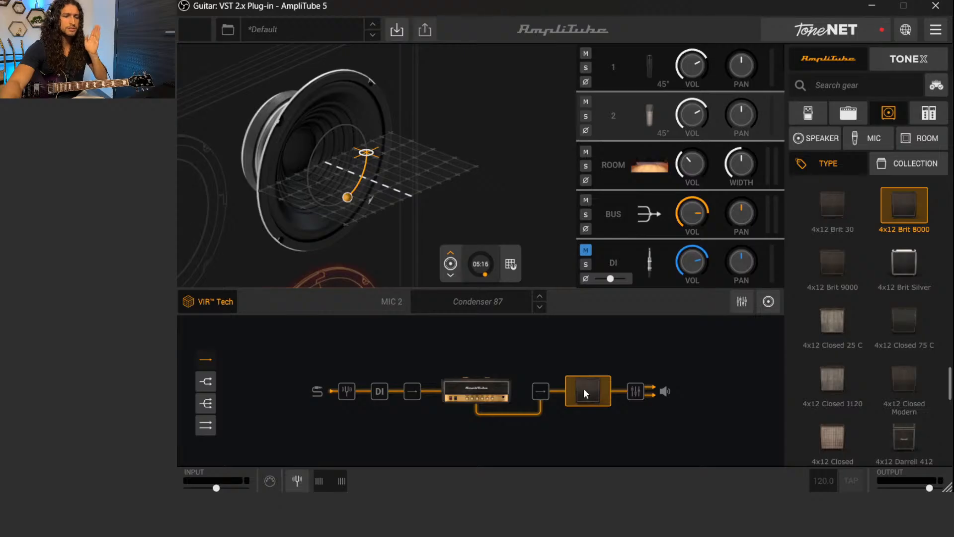
left_click(465, 392)
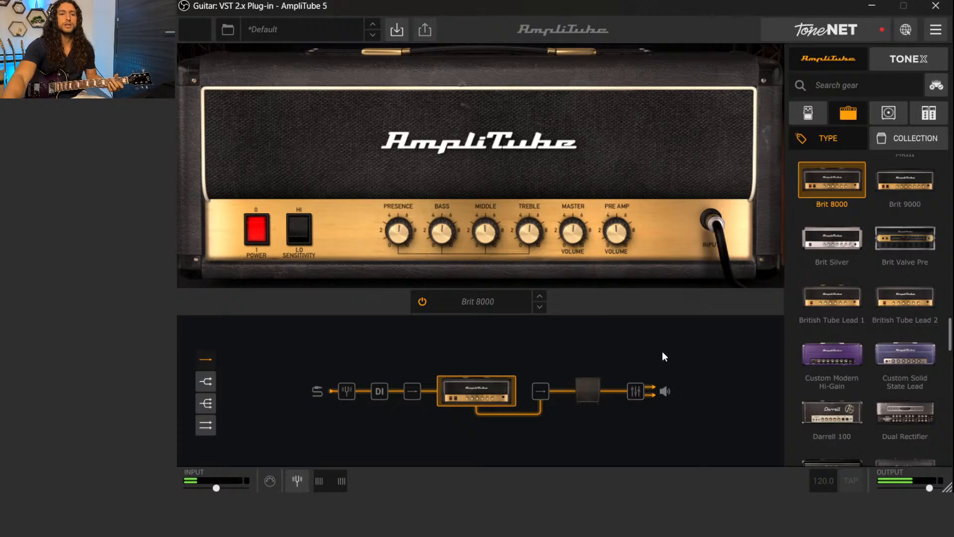
Replace the Brit 8000 with the E650 amp from the high-gain heads
scroll(917, 282, "down", 1)
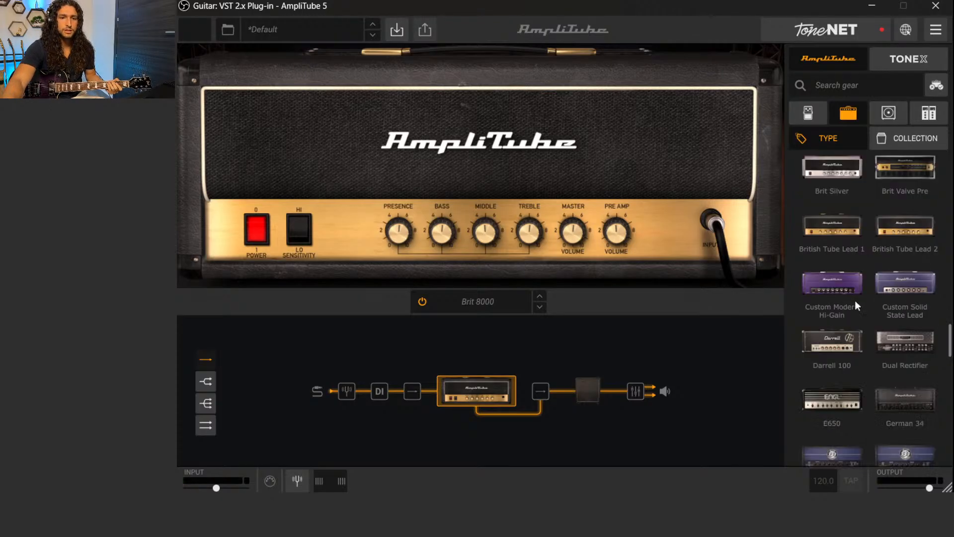
scroll(844, 239, "down", 1)
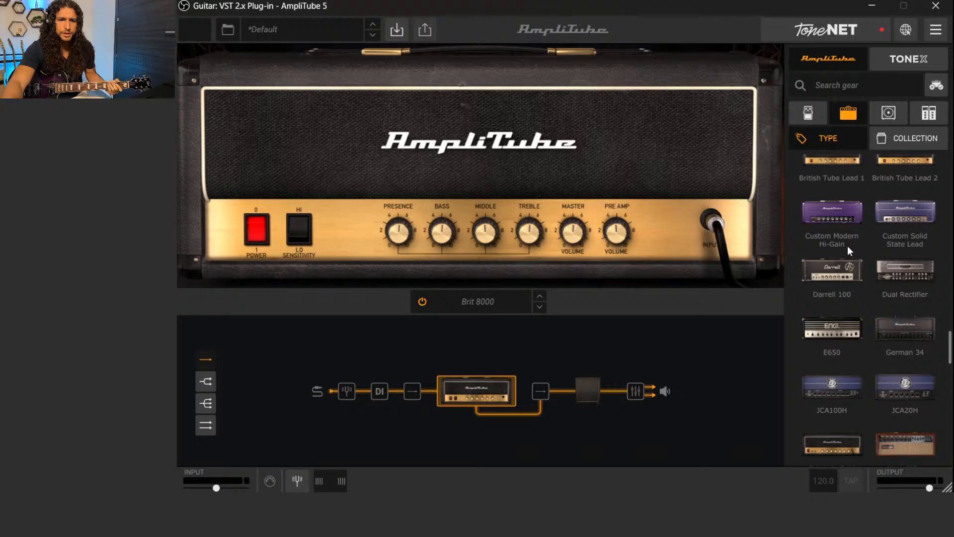
left_click(836, 326)
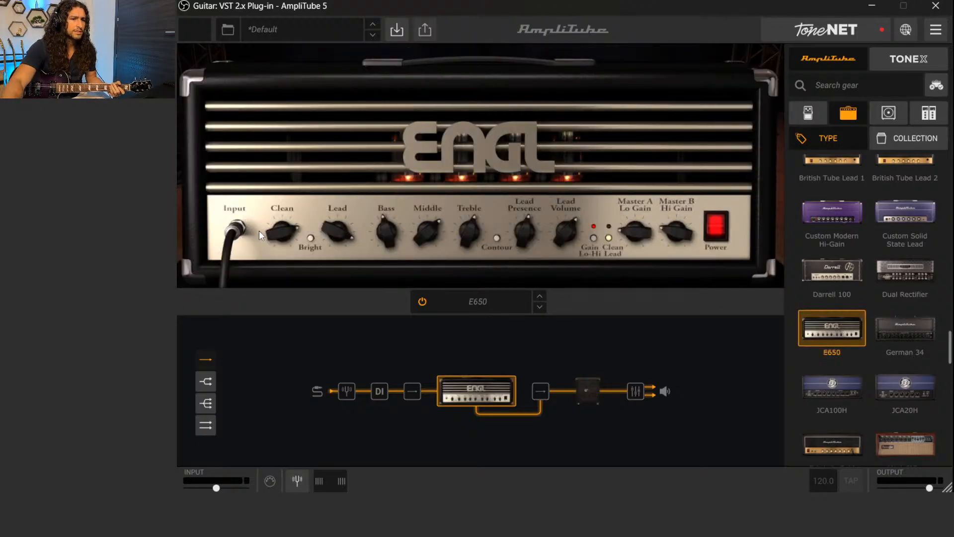
Set the E650's bass, middle, treble, lead presence and lead volume to about midway, and its Clean and Lead gain above midway
left_click_drag(288, 246, 288, 273)
left_click_drag(328, 228, 432, 267)
left_click_drag(468, 237, 470, 245)
left_click_drag(528, 232, 571, 269)
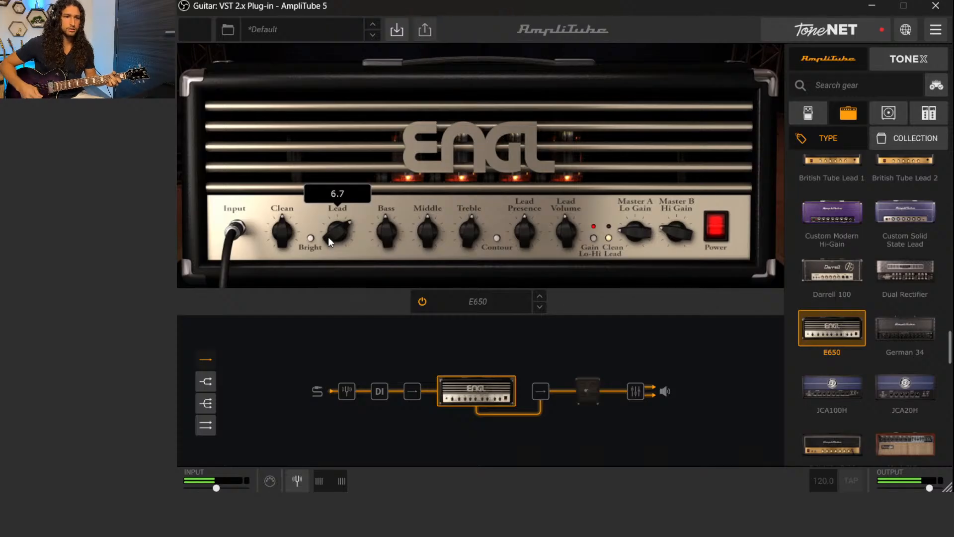
left_click_drag(332, 237, 282, 227)
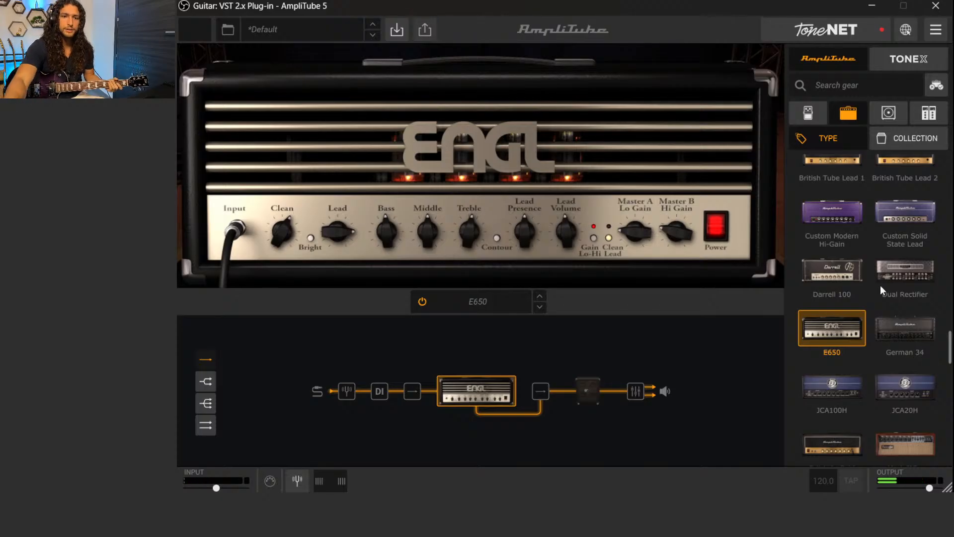
Replace the E650 with the Mark IIC+ amp from the high-gain heads
scroll(873, 284, "down", 1)
scroll(872, 237, "down", 1)
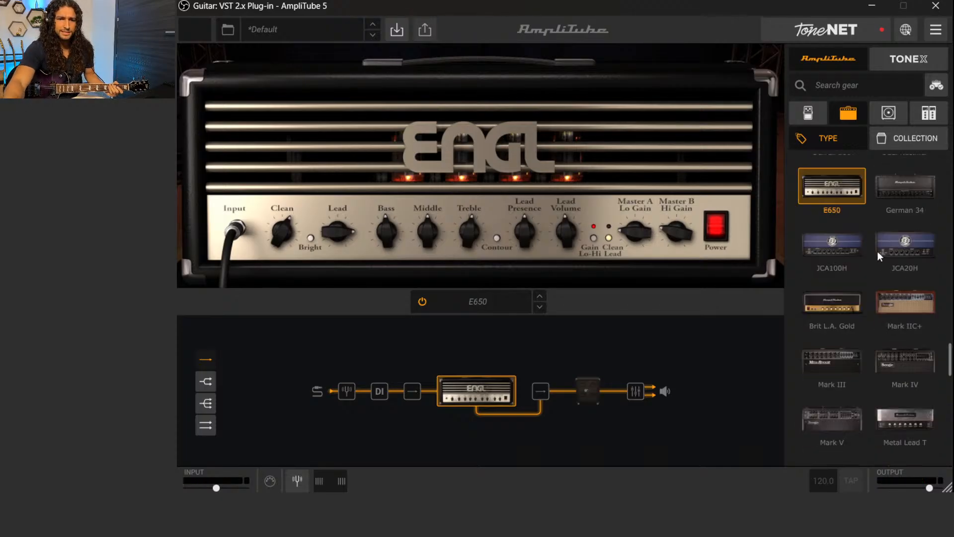
left_click(902, 300)
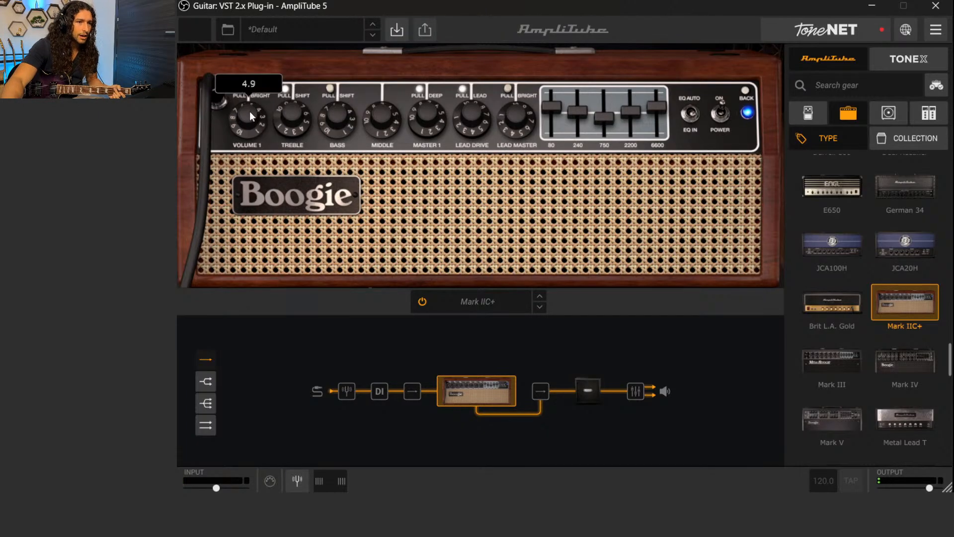
Set the Mark IIC+'s Volume 1 to 4.9 and its treble, bass, middle, Master 1, lead drive and lead master to about midway
mouse_move(287, 115)
left_click_drag(286, 116, 394, 161)
mouse_move(328, 114)
left_click_drag(378, 129, 428, 172)
left_click_drag(467, 130, 482, 197)
left_click_drag(514, 117, 502, 85)
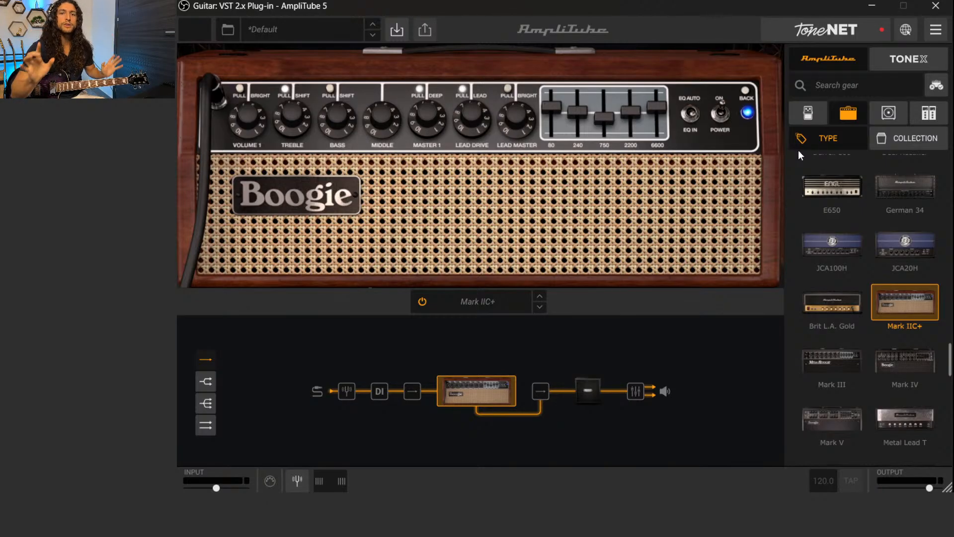
Replace the Mark IIC+ with the Metal Lead V amp
scroll(874, 289, "down", 2)
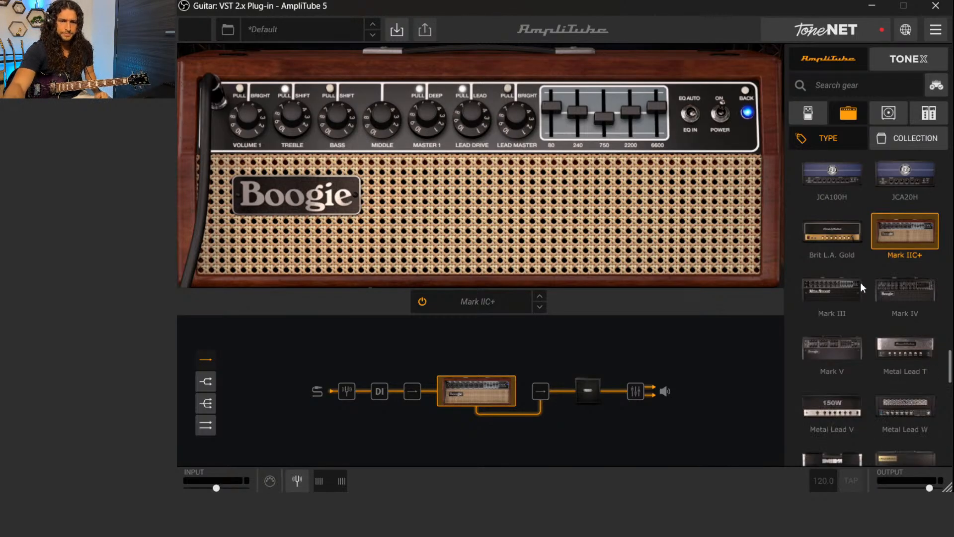
scroll(857, 283, "down", 2)
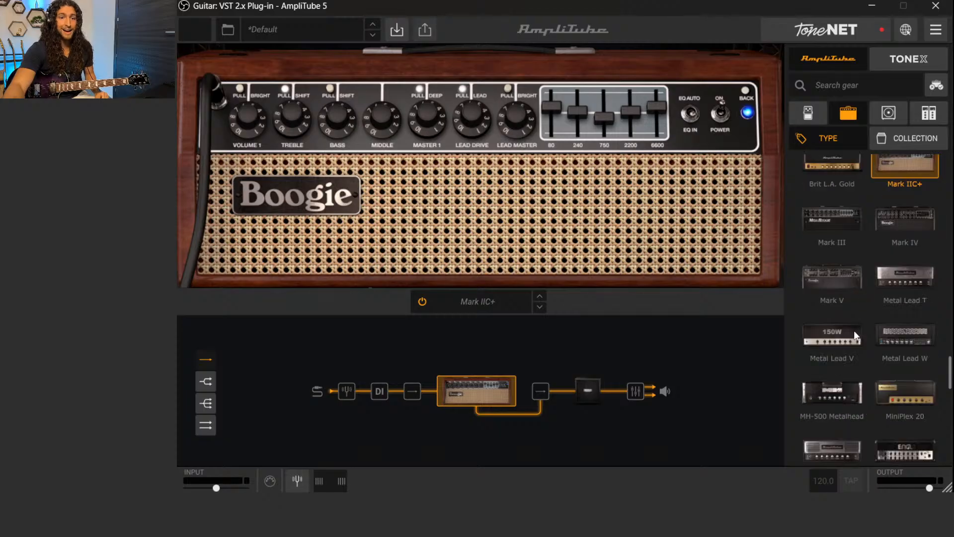
left_click(834, 334)
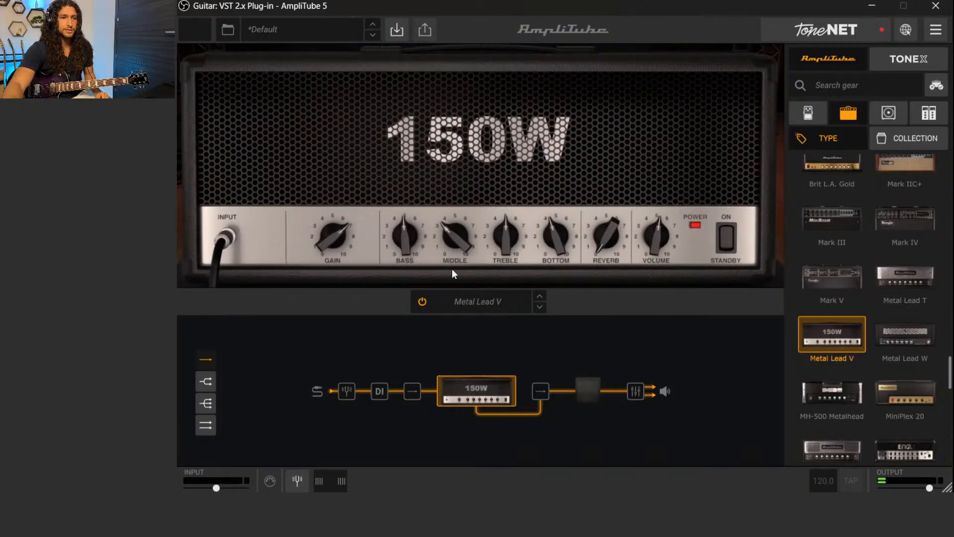
Set the Metal Lead V's gain, bass, middle, treble, bottom and volume to about midway, leaving reverb at 0
left_click_drag(332, 236, 344, 271)
left_click_drag(440, 243, 558, 226)
mouse_move(608, 235)
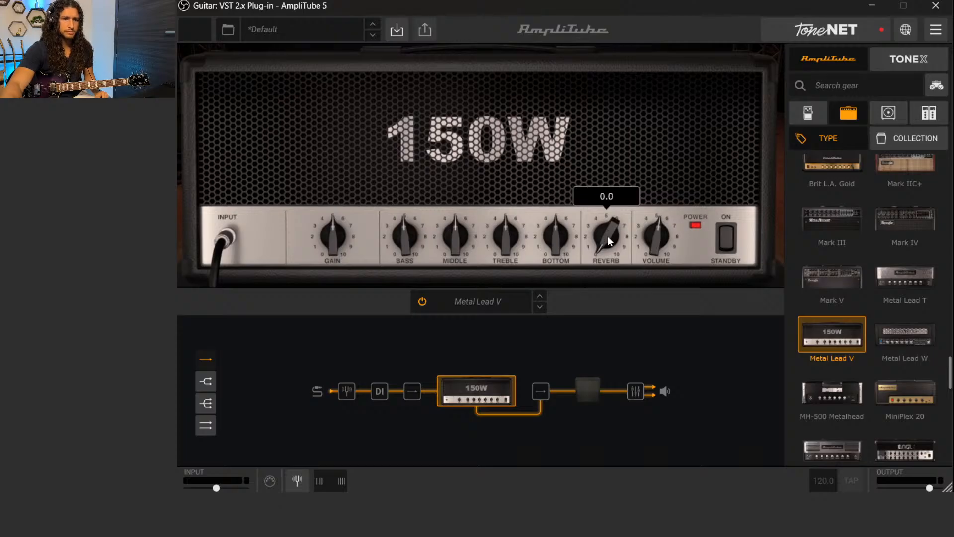
left_click_drag(655, 249, 656, 252)
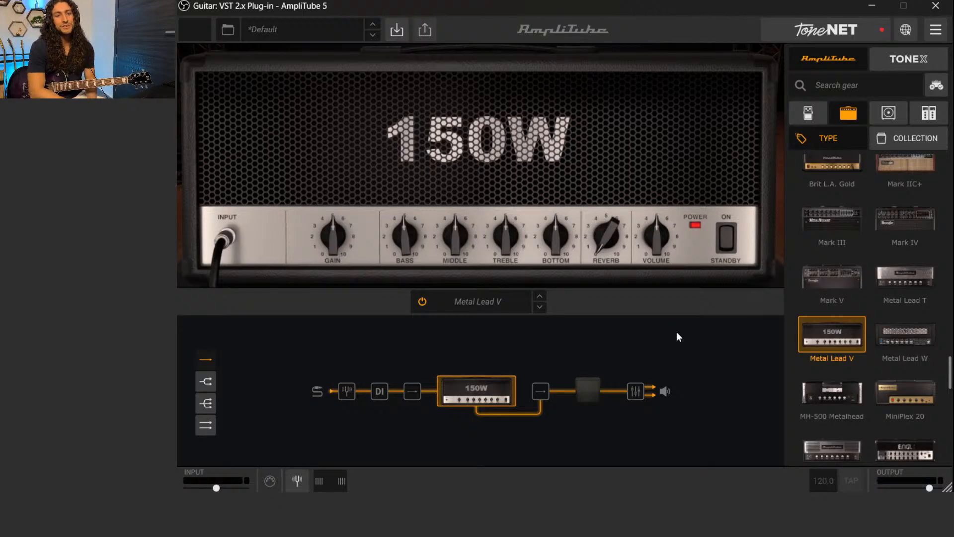
Replace the Metal Lead V with the SLD 100 amp and set its preamp and normal master knobs to about midway, with overdrive preamp at 4.8
scroll(912, 344, "down", 5)
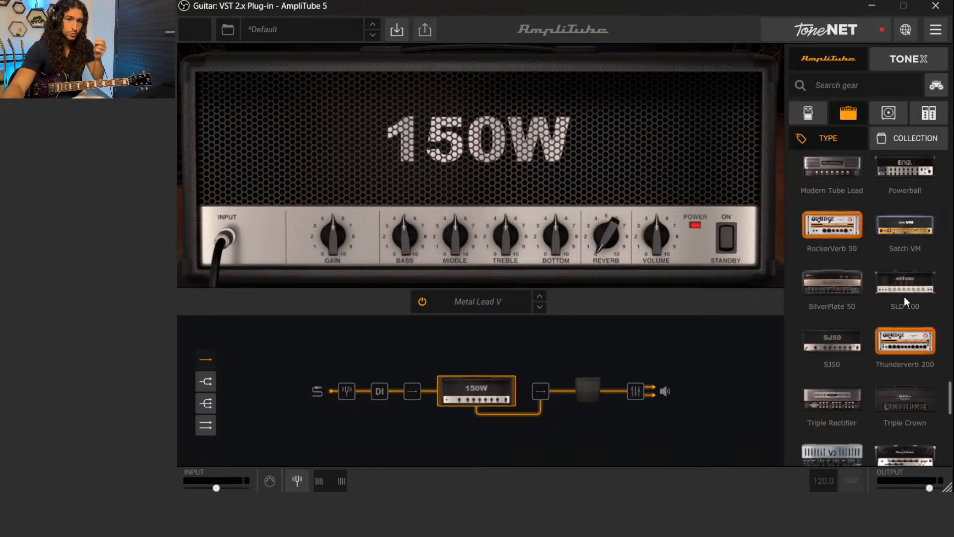
left_click(905, 295)
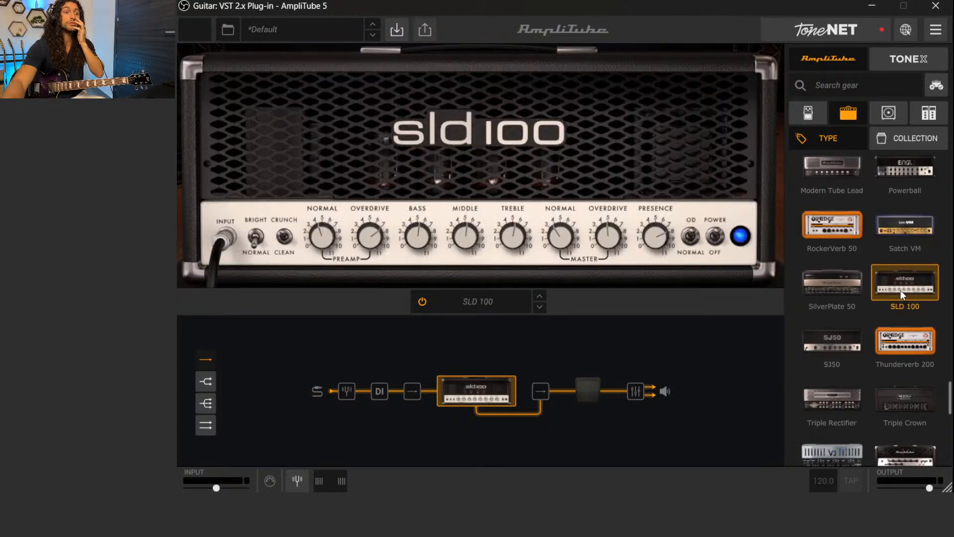
mouse_move(321, 229)
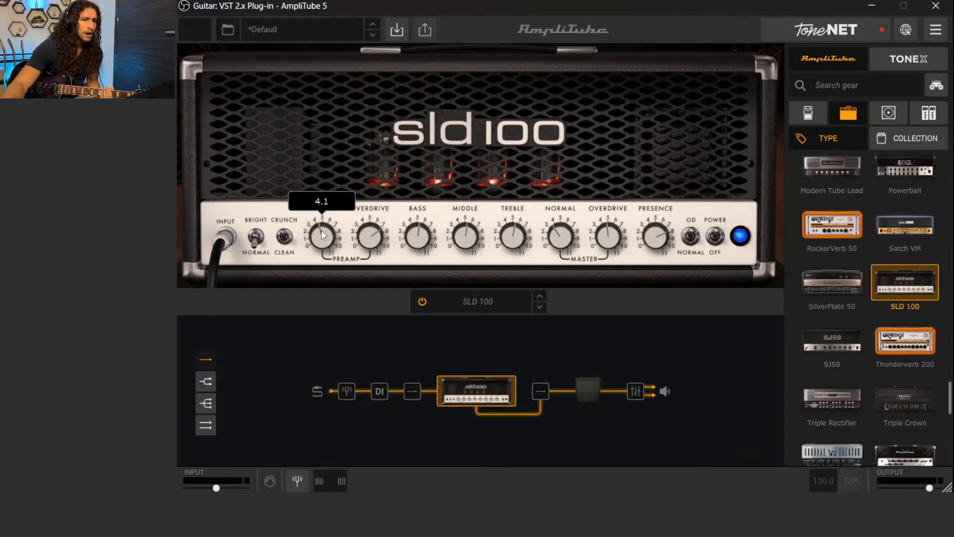
left_click_drag(326, 238, 381, 274)
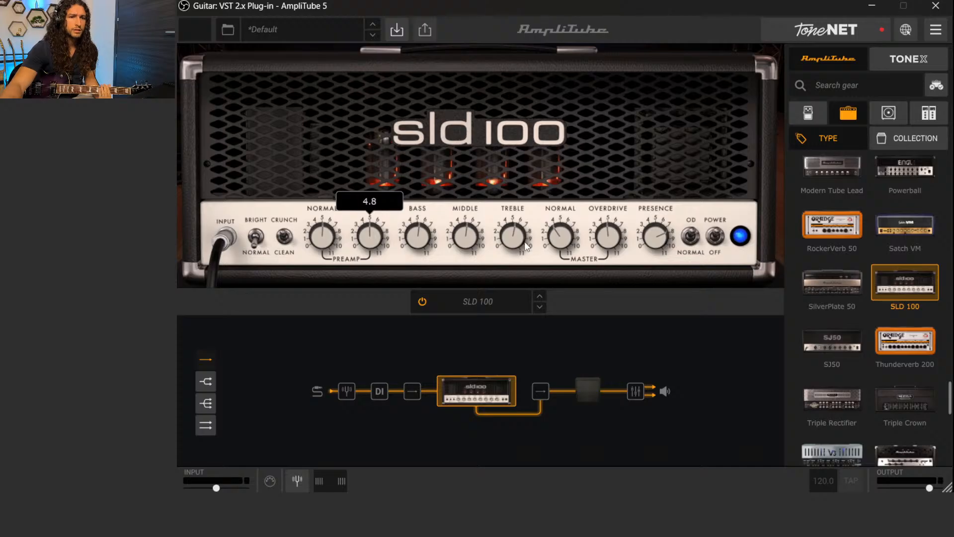
mouse_move(564, 236)
left_mouse_down()
mouse_move(563, 222)
mouse_move(556, 239)
left_mouse_up()
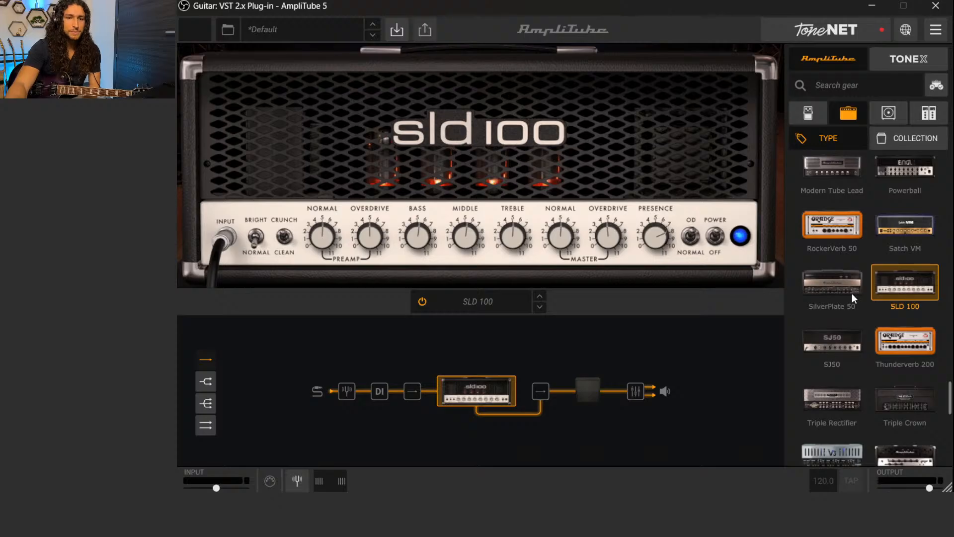
Replace the SLD 100 with the Thunderverb 200 amp and set channel A's treble, middle and bass to about midway, with bass at 5.5
scroll(852, 295, "down", 1)
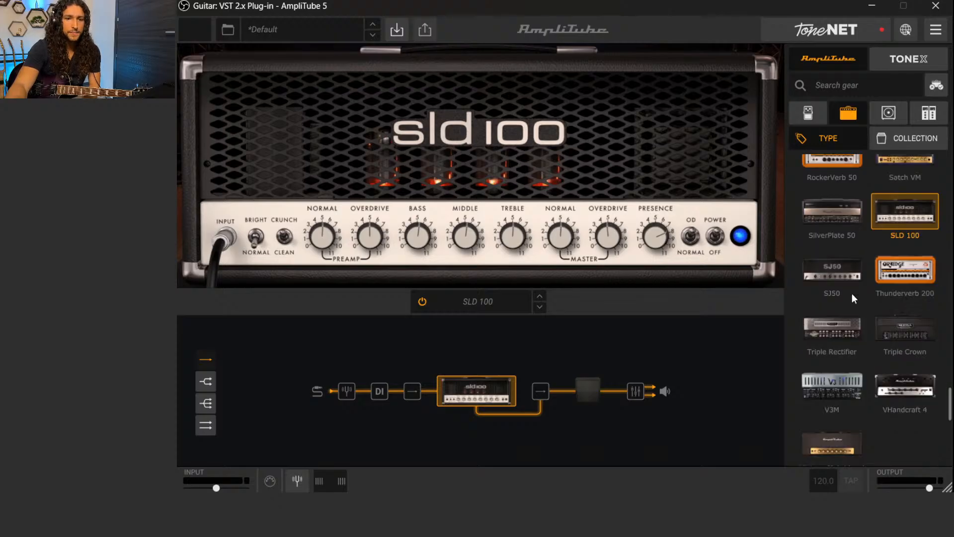
left_click(892, 274)
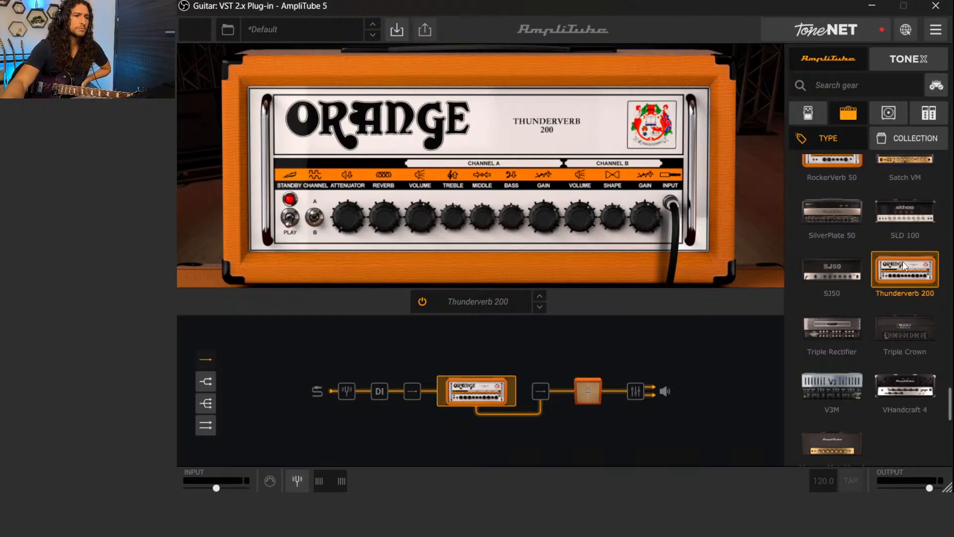
mouse_move(341, 226)
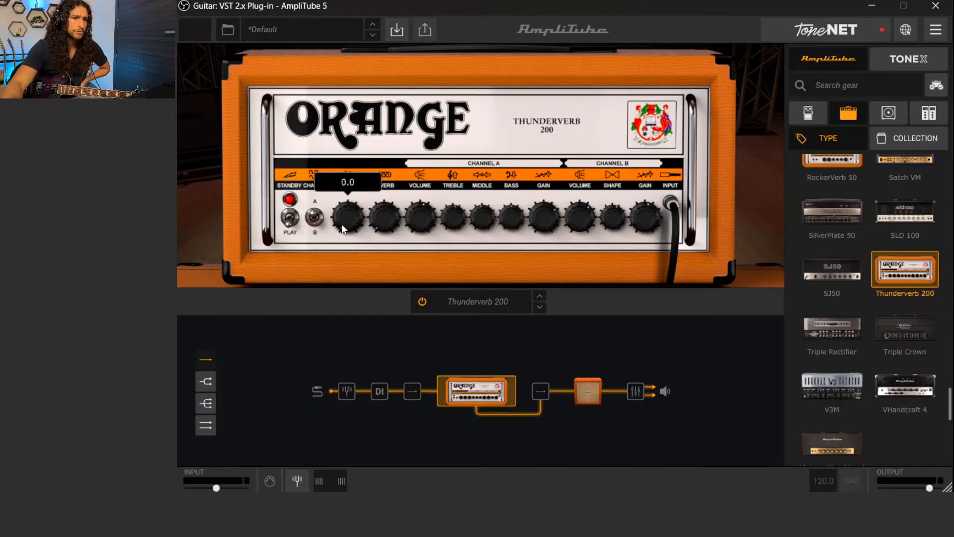
mouse_move(422, 231)
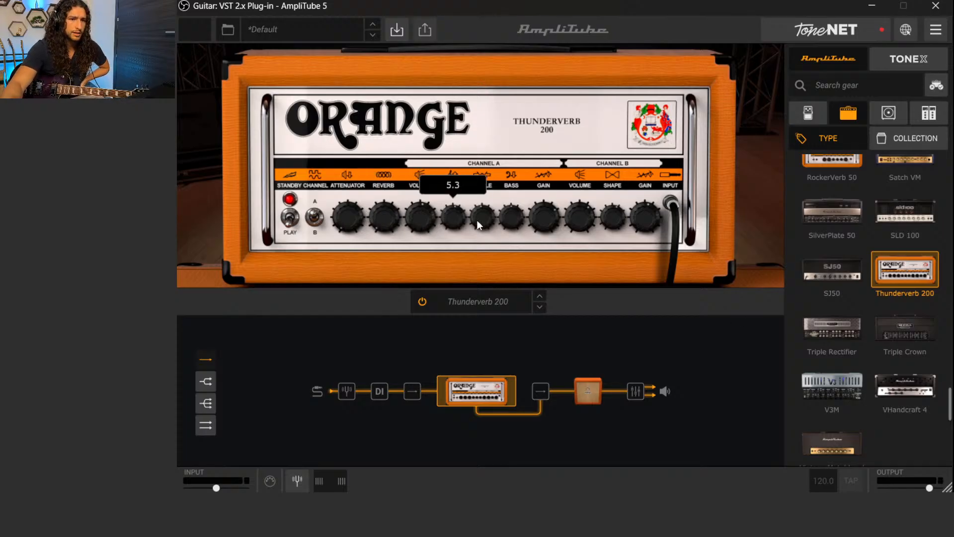
left_click_drag(487, 220, 490, 219)
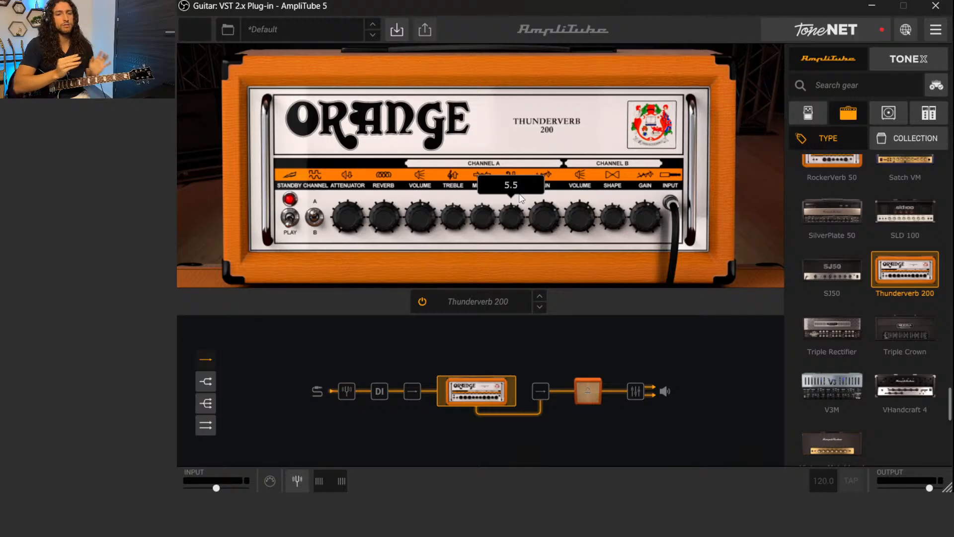
Replace the Thunderverb 200 with the Triple Rectifier and set channel 3's master to 5.1 and its other knobs to about midway
left_click(834, 332)
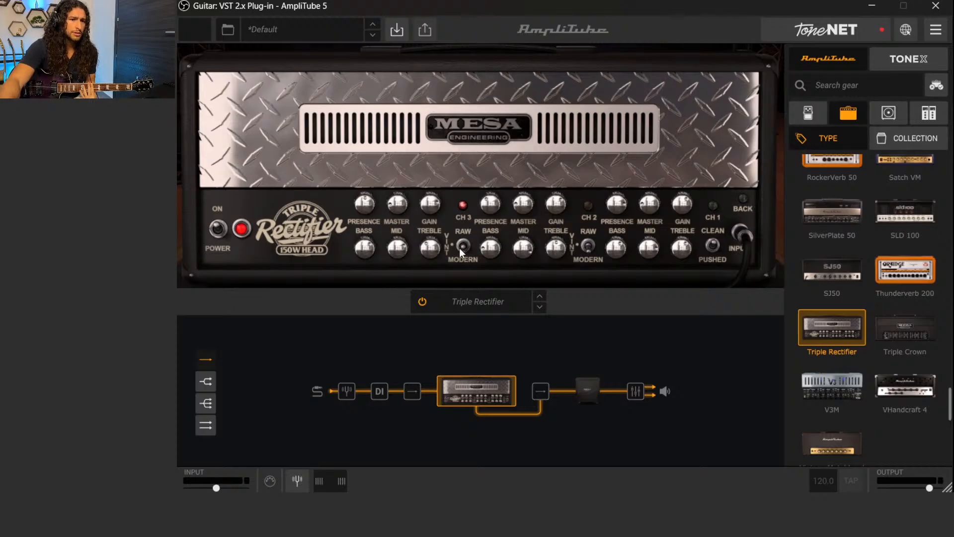
mouse_move(361, 207)
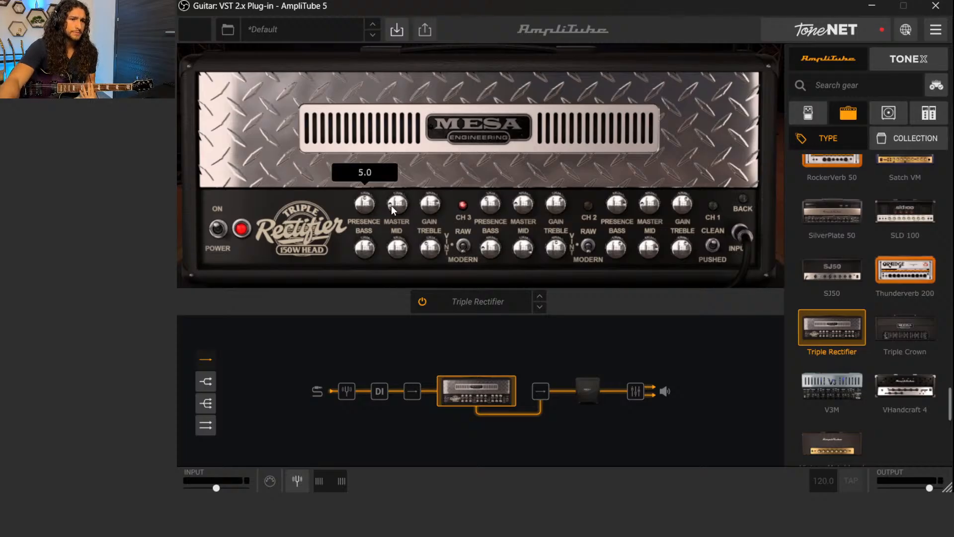
left_click_drag(392, 205, 402, 153)
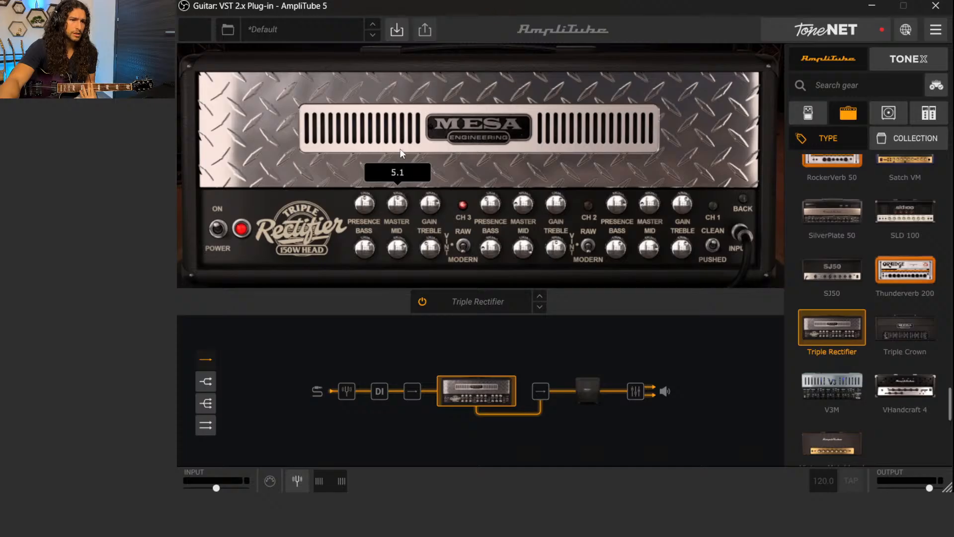
left_click_drag(400, 210, 446, 250)
left_click_drag(364, 247, 419, 239)
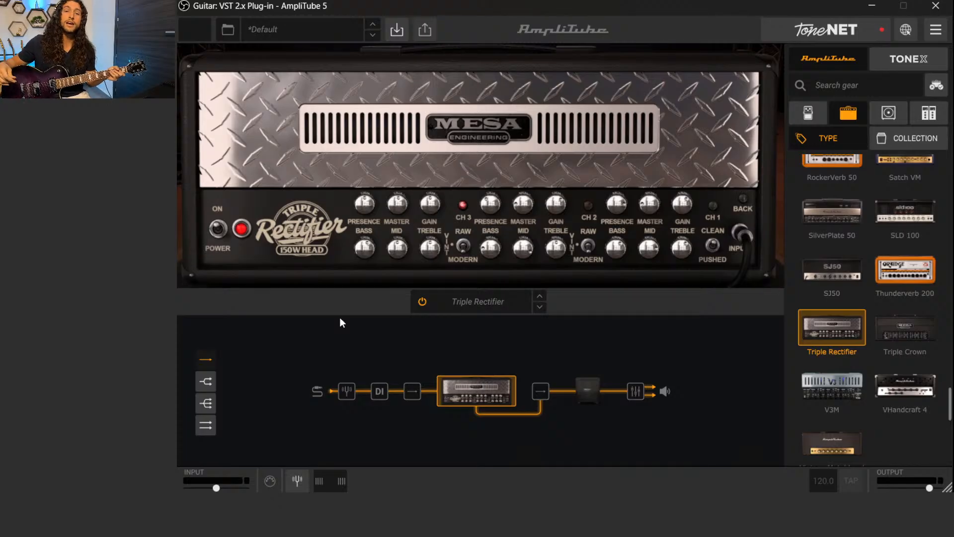
Replace the Triple Rectifier with the Dual Terror amp and adjust the volume, tone and gain of its Fat and Tiny Terror channels
scroll(852, 336, "up", 10)
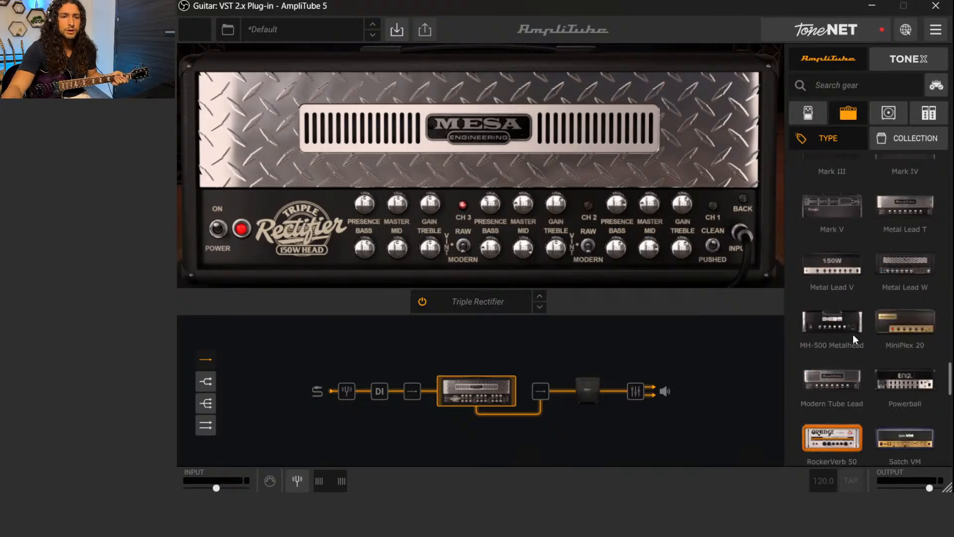
scroll(857, 335, "up", 8)
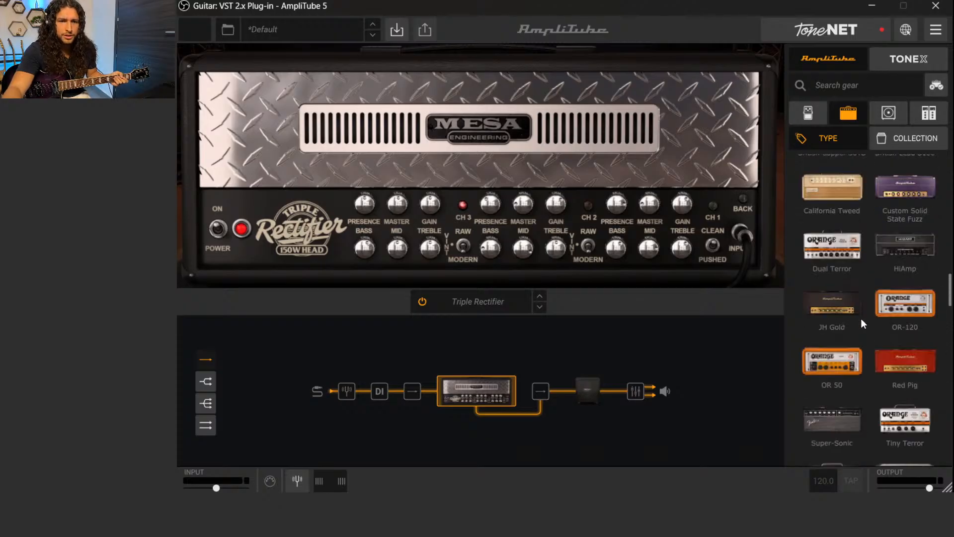
left_click(839, 249)
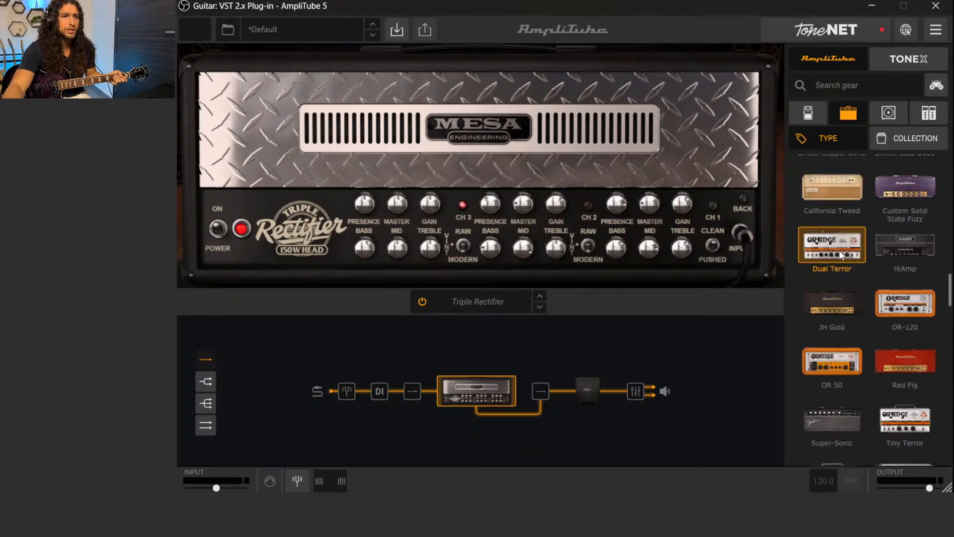
left_click_drag(377, 248, 380, 226)
left_click_drag(430, 250, 479, 287)
left_click_drag(520, 248, 614, 268)
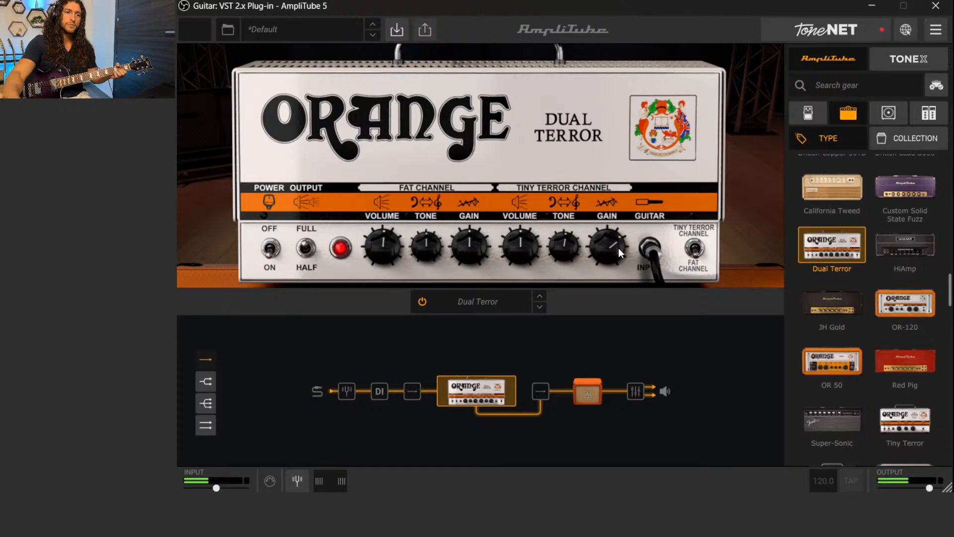
Raise the Dual Terror's Fat channel volume above midway and set that channel's gain to about 6.7
left_click_drag(376, 247, 372, 223)
left_click_drag(470, 242, 470, 220)
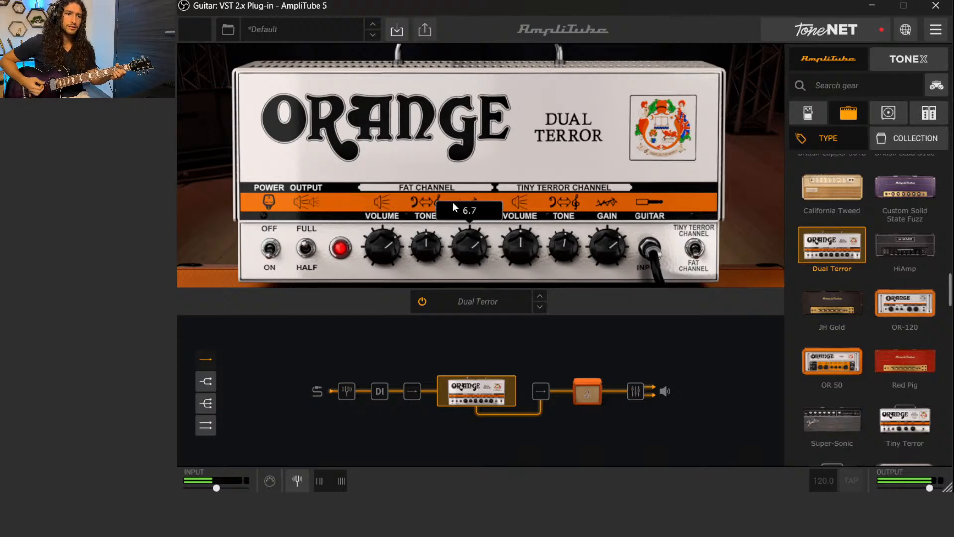
left_click_drag(451, 234, 461, 255)
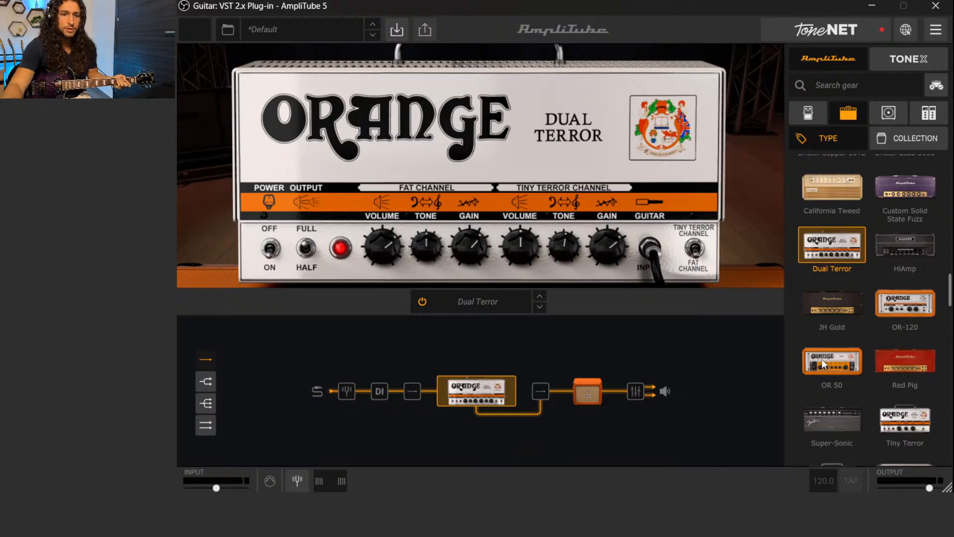
Replace the Dual Terror with the Triple Rectifier and set channel 3's presence, master, gain, bass, mid and treble to about 5.0
scroll(854, 358, "down", 10)
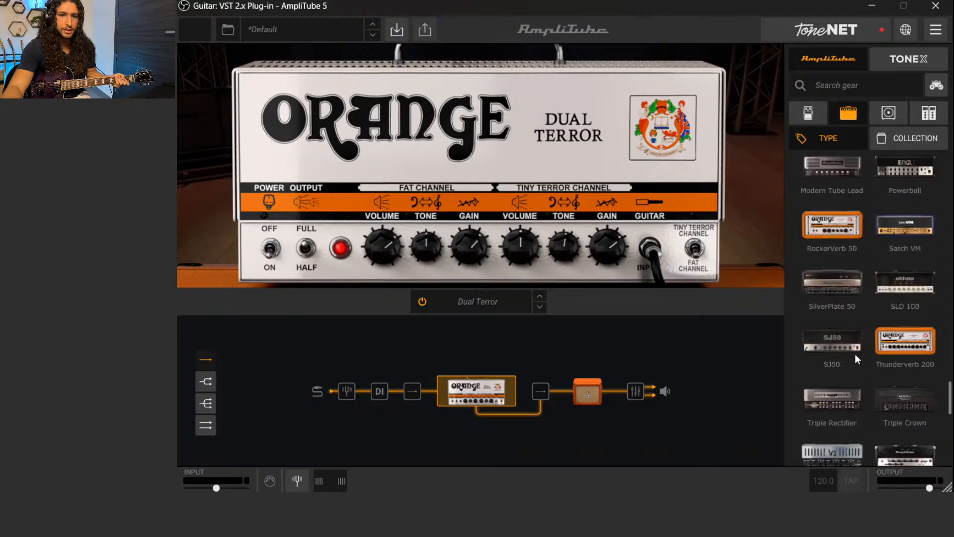
scroll(854, 354, "down", 2)
left_click(835, 326)
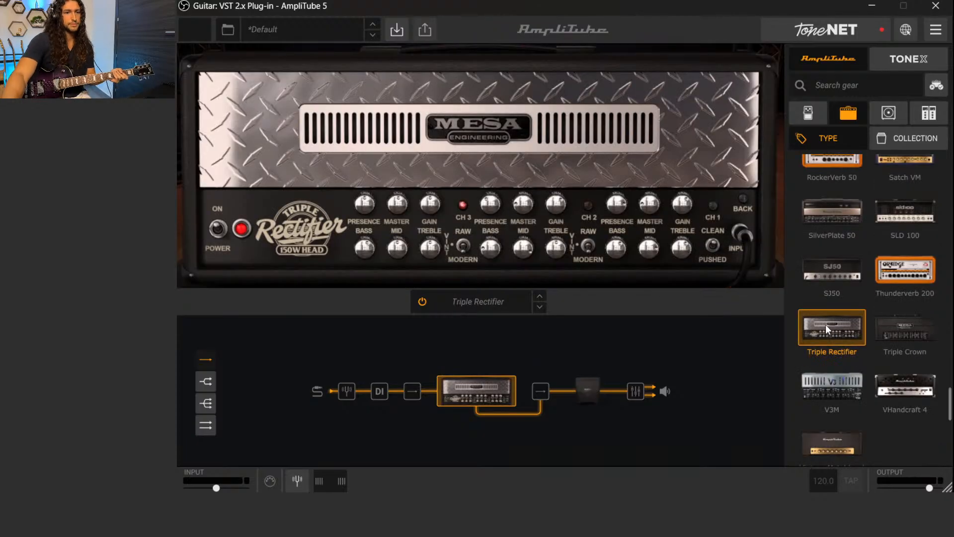
left_click_drag(365, 207, 395, 213)
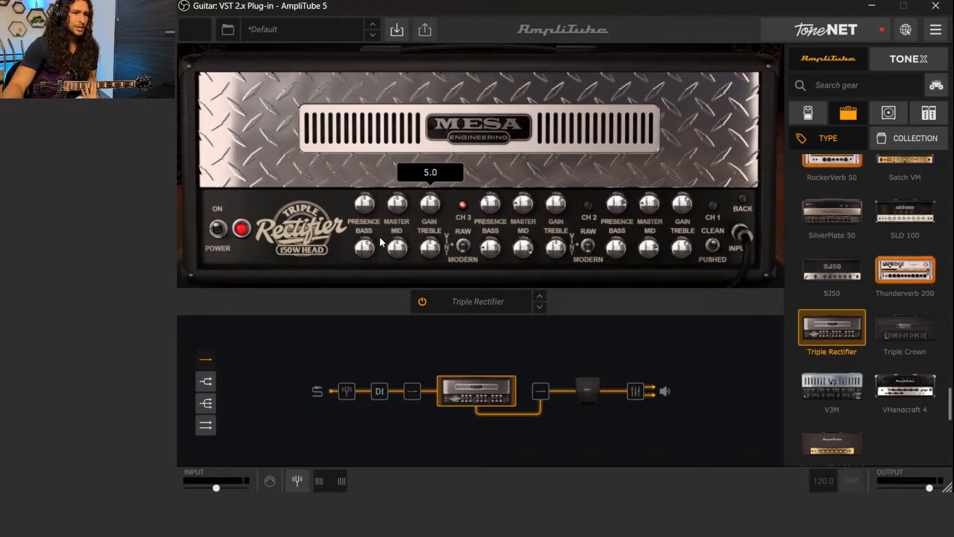
left_click_drag(366, 256, 429, 251)
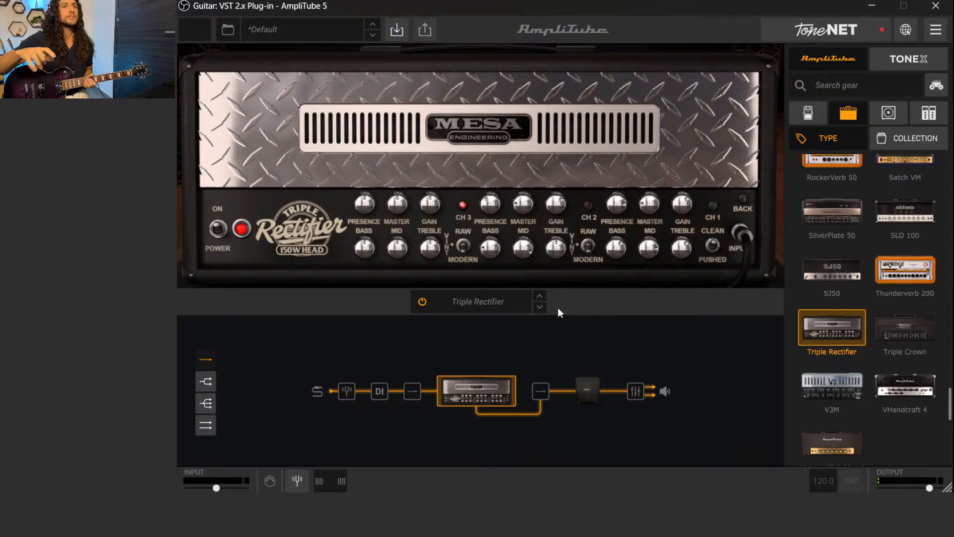
Add the Noise Gate pedal from the dynamics stompboxes to the signal chain directly before the Triple Rectifier
left_click(812, 109)
scroll(889, 302, "up", 3)
scroll(890, 303, "down", 3)
scroll(890, 303, "up", 3)
scroll(890, 305, "up", 4)
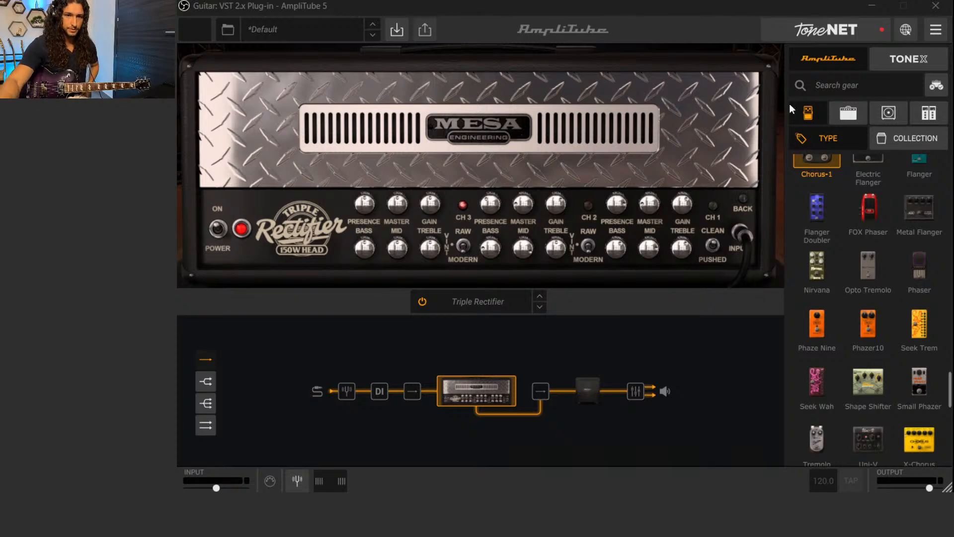
scroll(913, 252, "down", 15)
scroll(894, 265, "down", 10)
left_click_drag(924, 316, 408, 395)
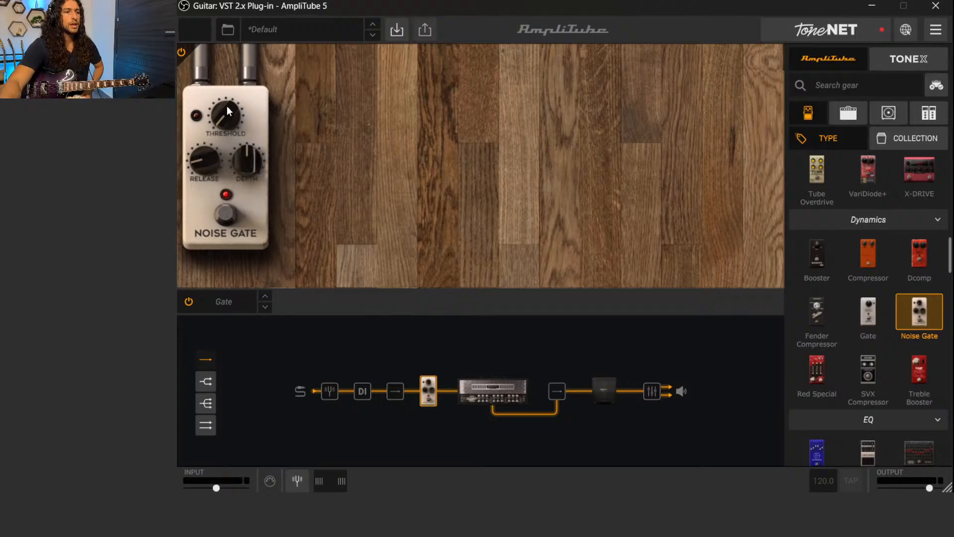
Try different threshold levels on the Noise Gate, including the -100.0 dB minimum, and settle on -80.2 dB
mouse_move(228, 121)
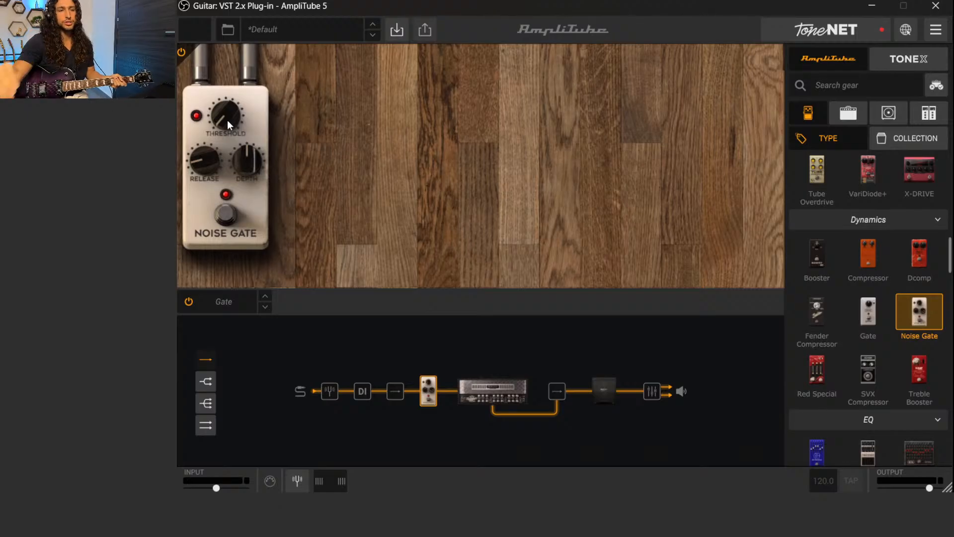
mouse_move(220, 123)
scroll(220, 122, "up", 8)
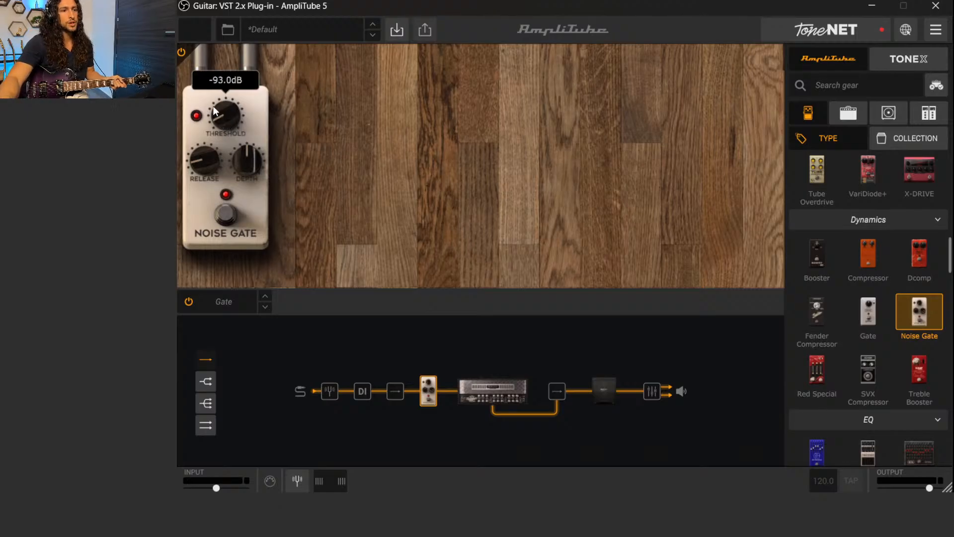
left_click_drag(221, 121, 217, 114)
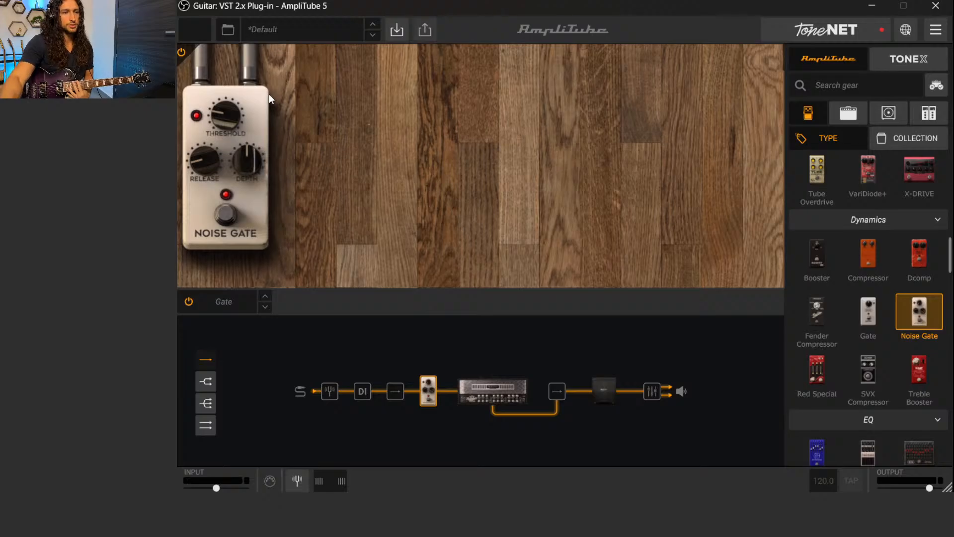
mouse_move(219, 122)
left_click_drag(218, 121, 252, 187)
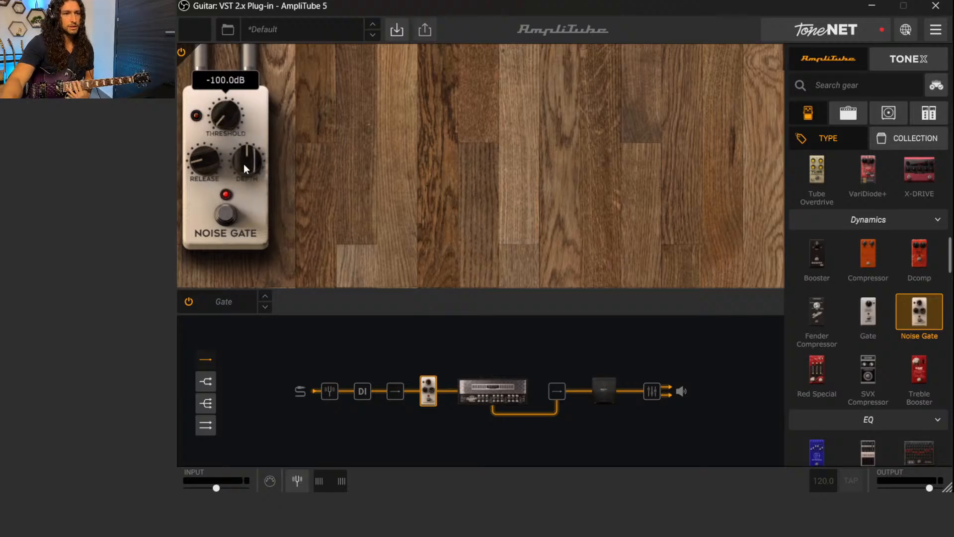
left_click_drag(216, 121, 213, 101)
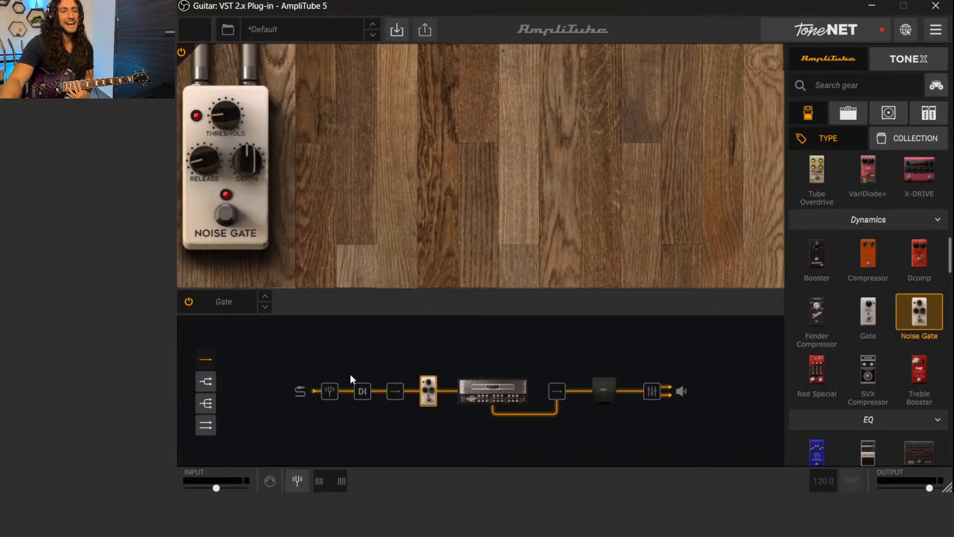
left_click_drag(222, 120, 220, 116)
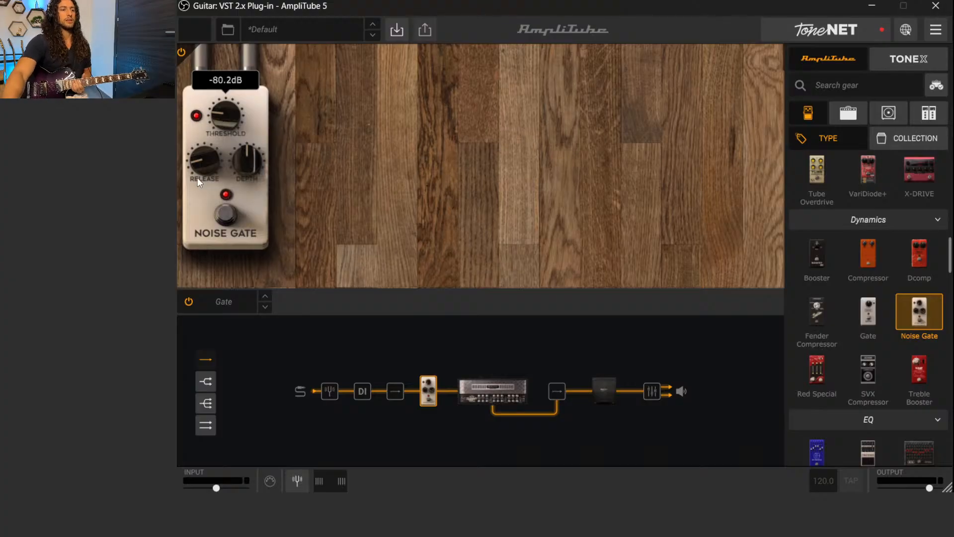
Fine-tune the Noise Gate's release slightly and bring up the Triple Rectifier's controls from the signal chain
mouse_move(195, 168)
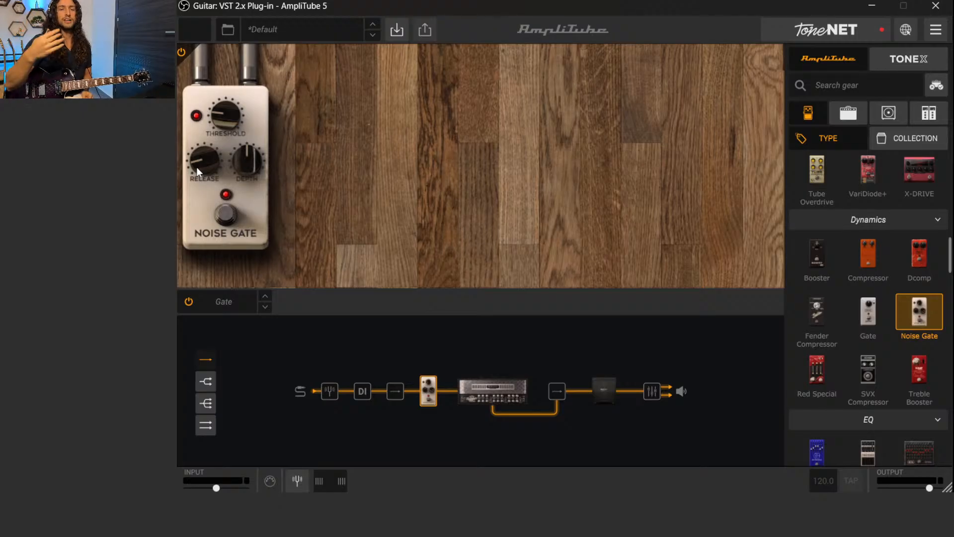
left_click_drag(205, 166, 199, 163)
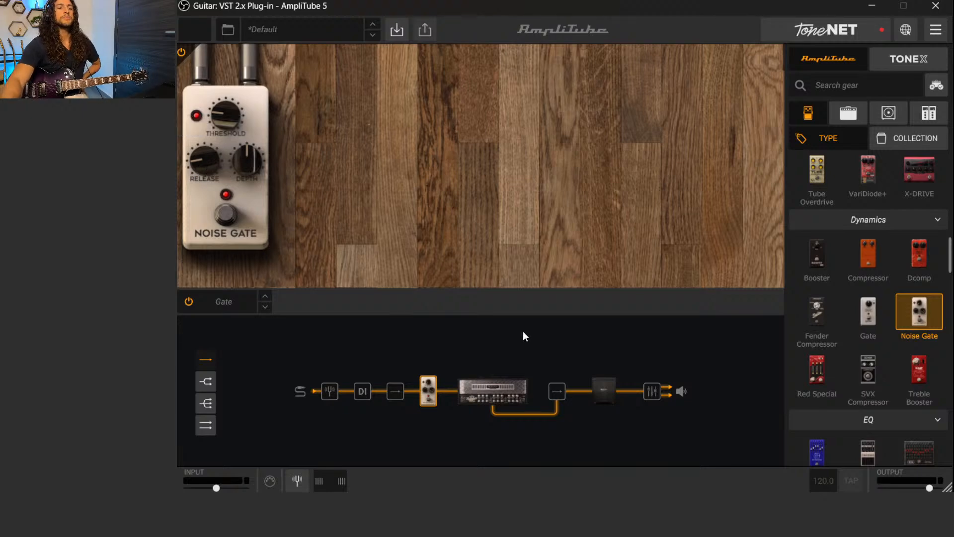
left_click(485, 388)
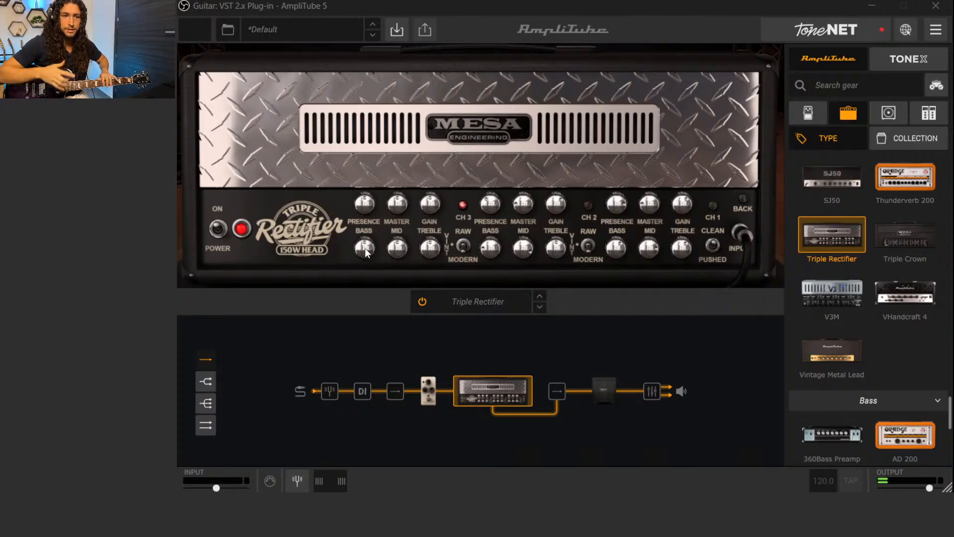
mouse_move(366, 252)
left_mouse_down()
mouse_move(367, 204)
mouse_move(377, 290)
mouse_move(367, 251)
left_mouse_up()
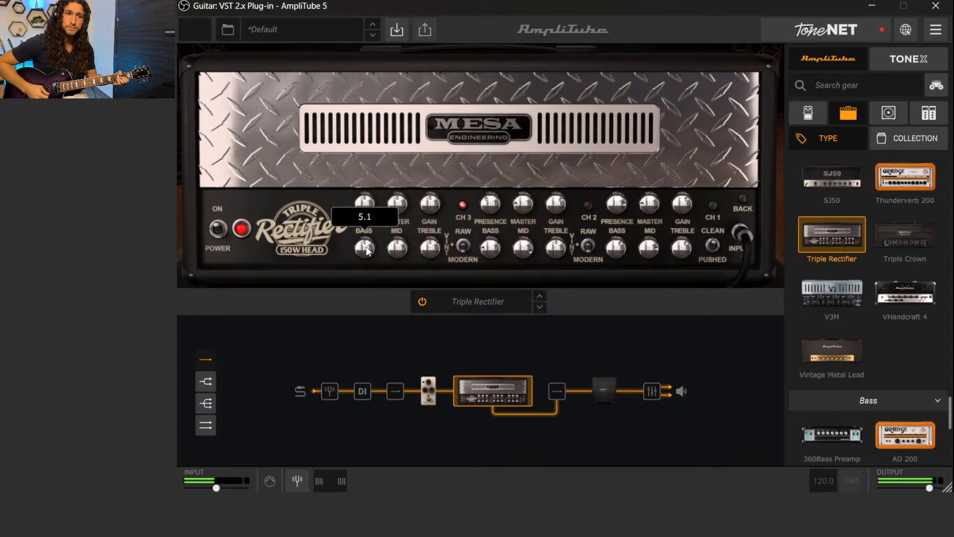
left_click_drag(367, 250, 404, 397)
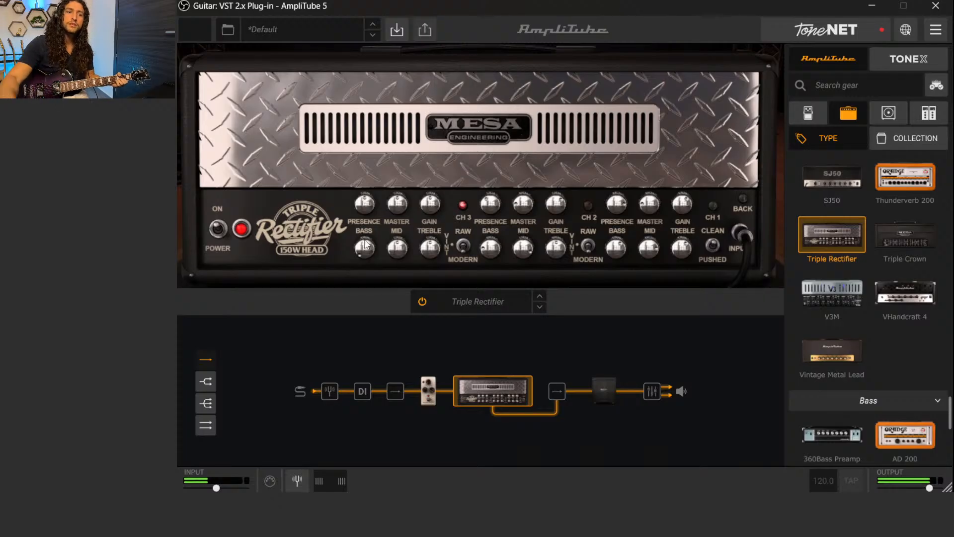
left_click_drag(362, 255, 355, 68)
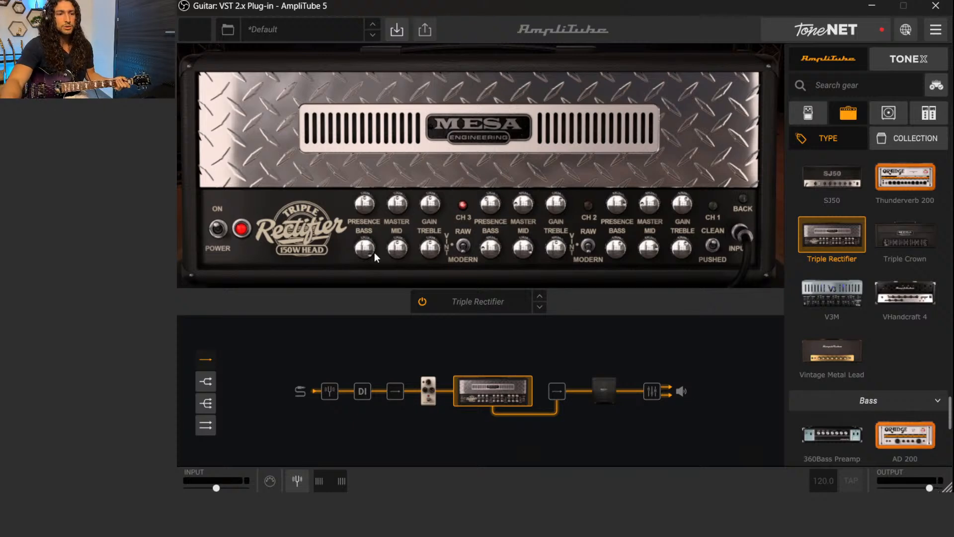
mouse_move(369, 248)
left_click_drag(369, 249, 395, 362)
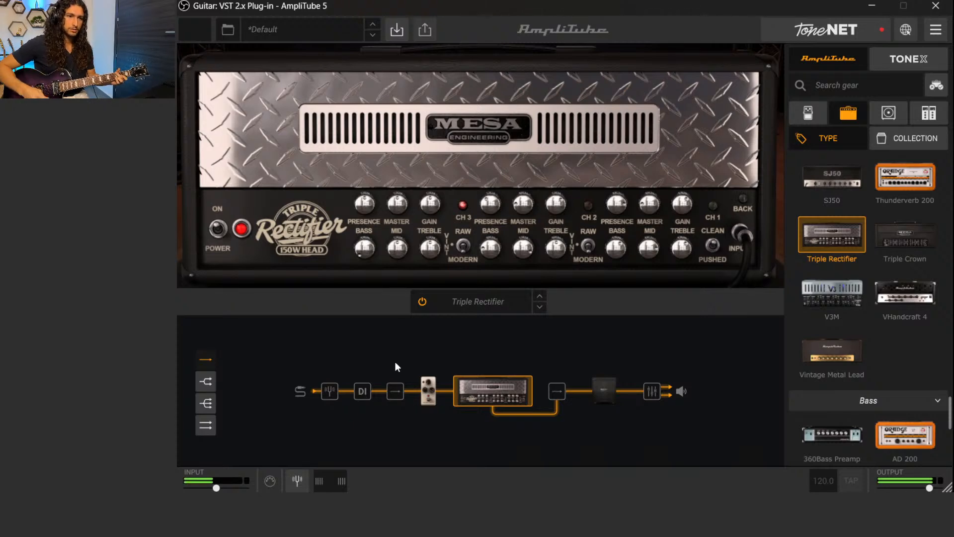
mouse_move(354, 201)
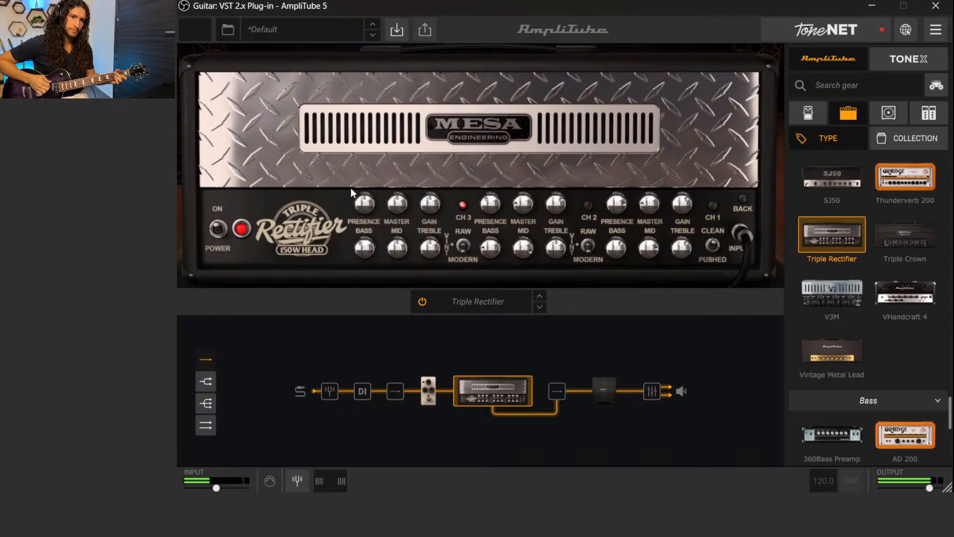
mouse_move(365, 240)
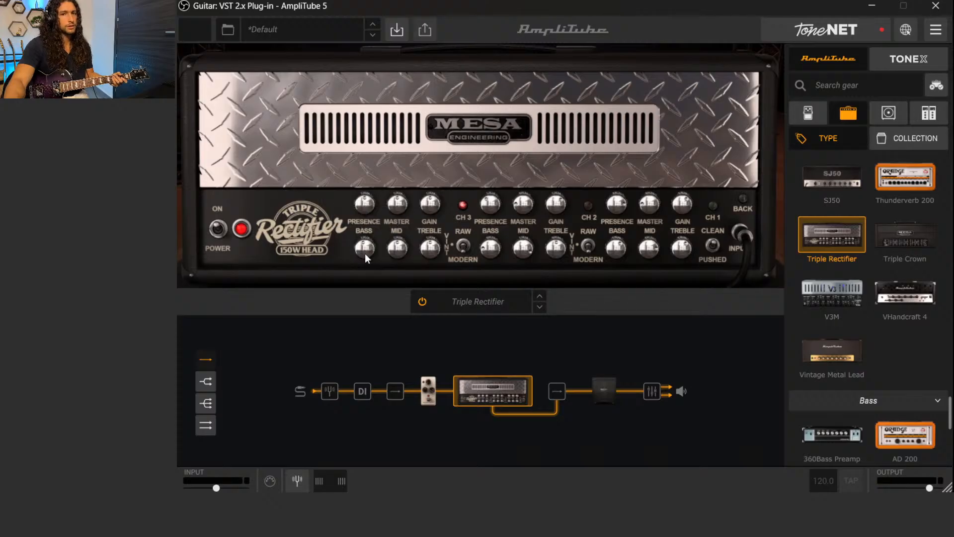
left_click_drag(364, 253, 360, 241)
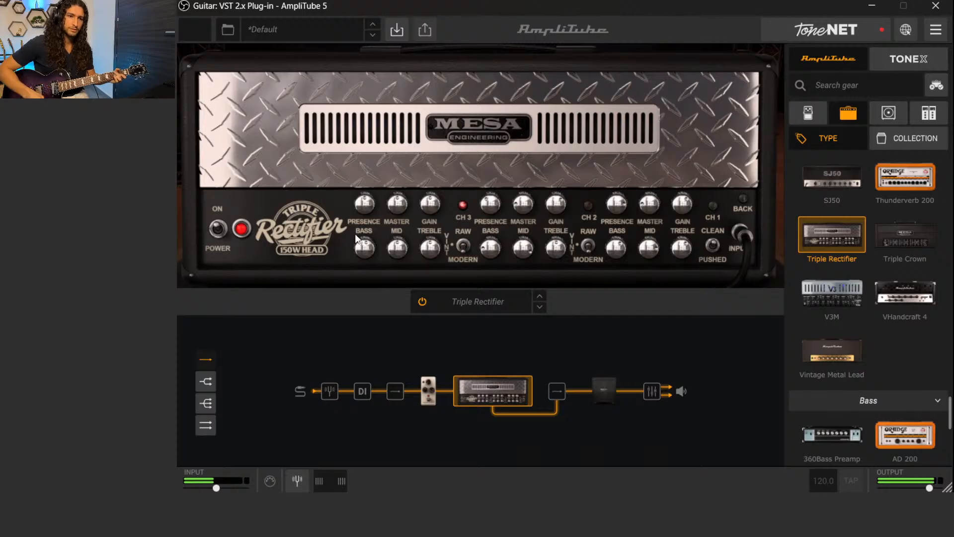
left_click_drag(361, 251, 360, 237)
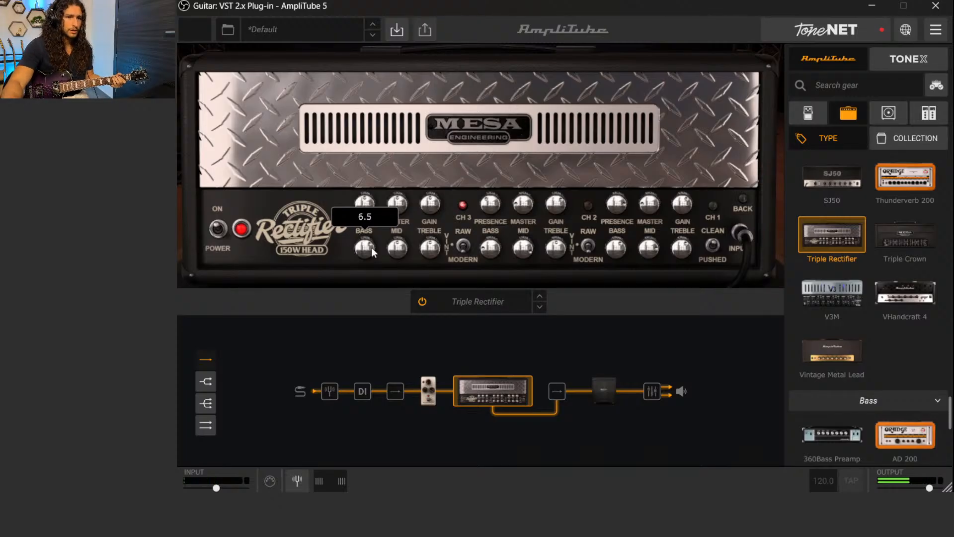
left_click_drag(363, 250, 363, 257)
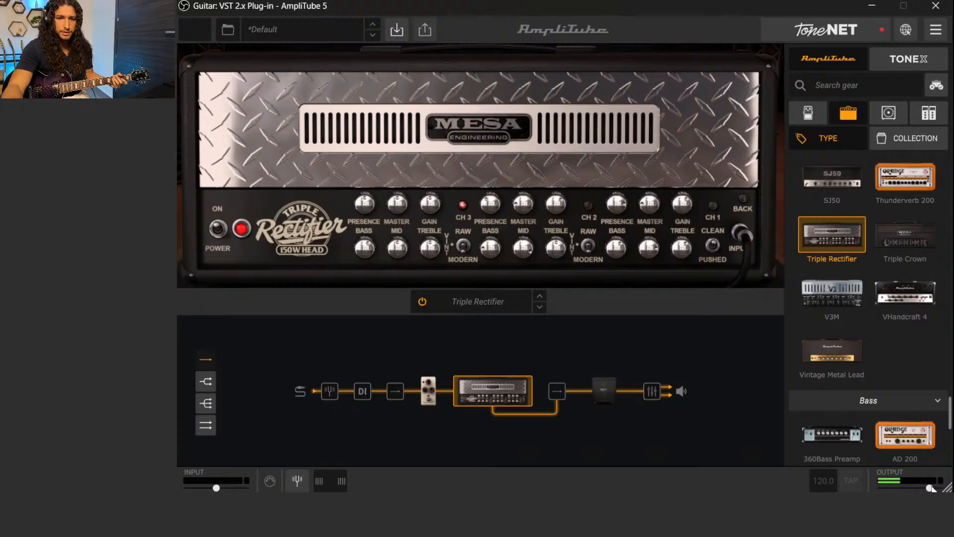
left_click_drag(929, 488, 927, 488)
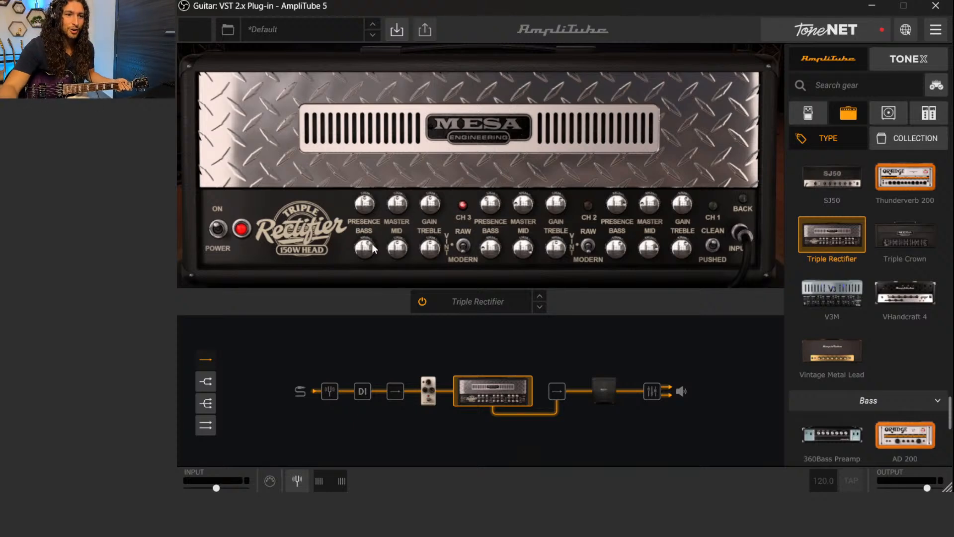
Sweep channel 3's mid from minimum through 3.5, 5.6 and 7.0 to maximum, then bring it back to around midway
mouse_move(370, 250)
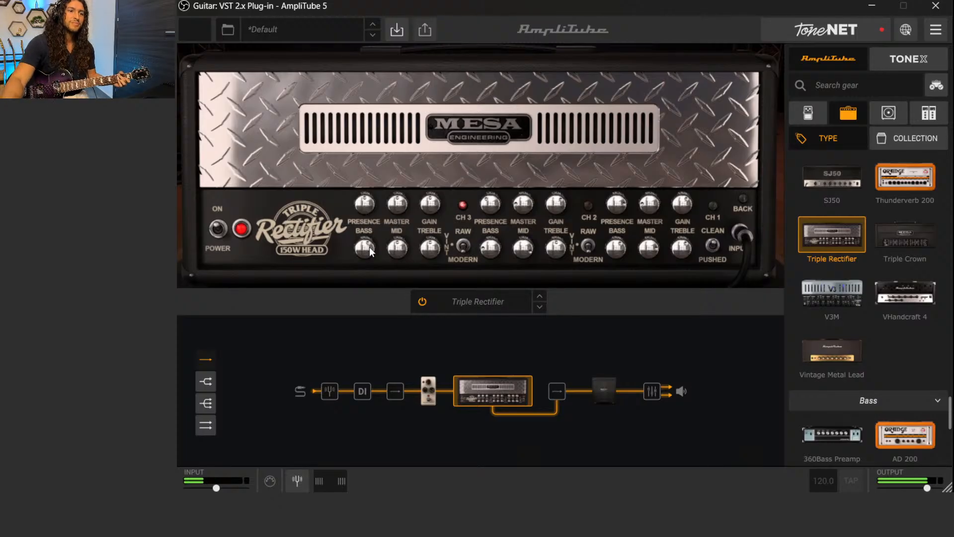
left_click_drag(400, 247, 408, 323)
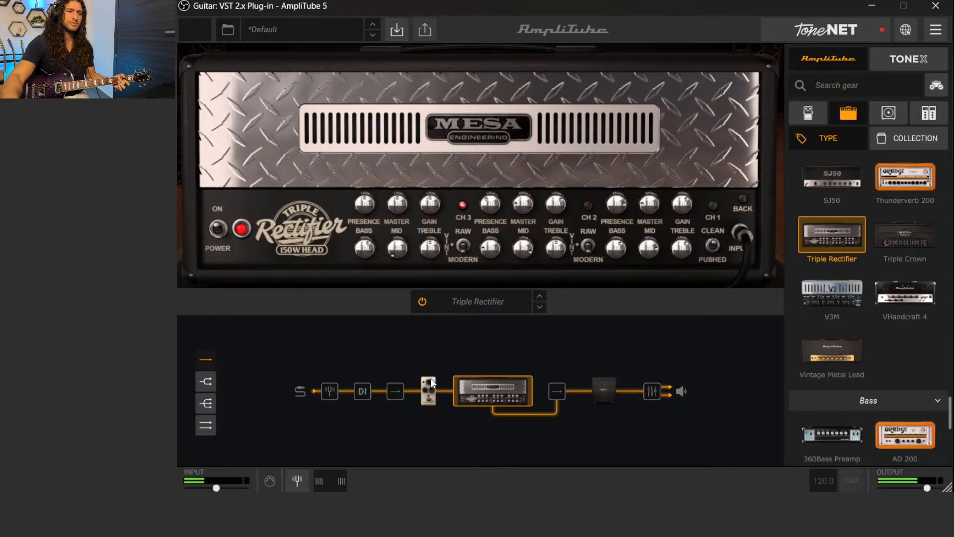
left_click_drag(394, 253, 383, 219)
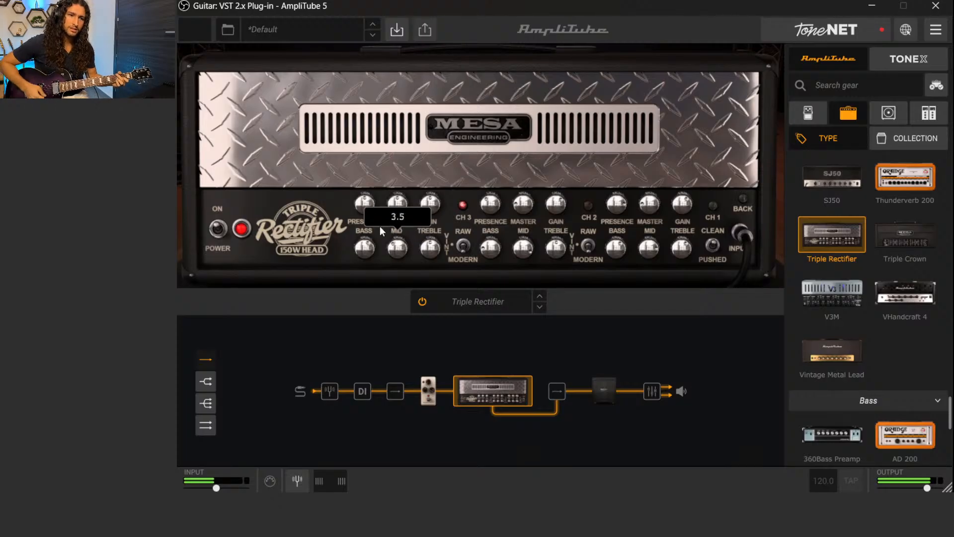
left_click_drag(394, 245, 390, 229)
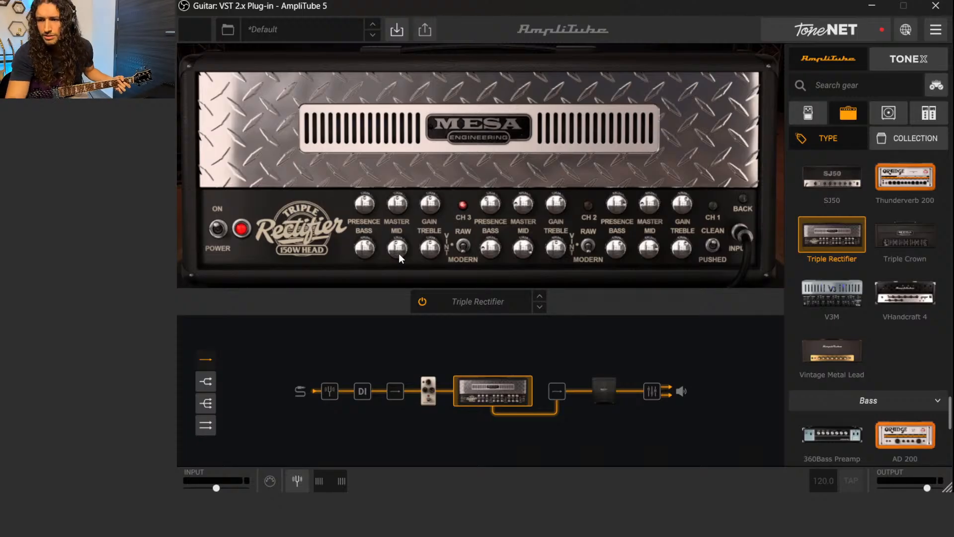
left_click_drag(397, 252, 395, 229)
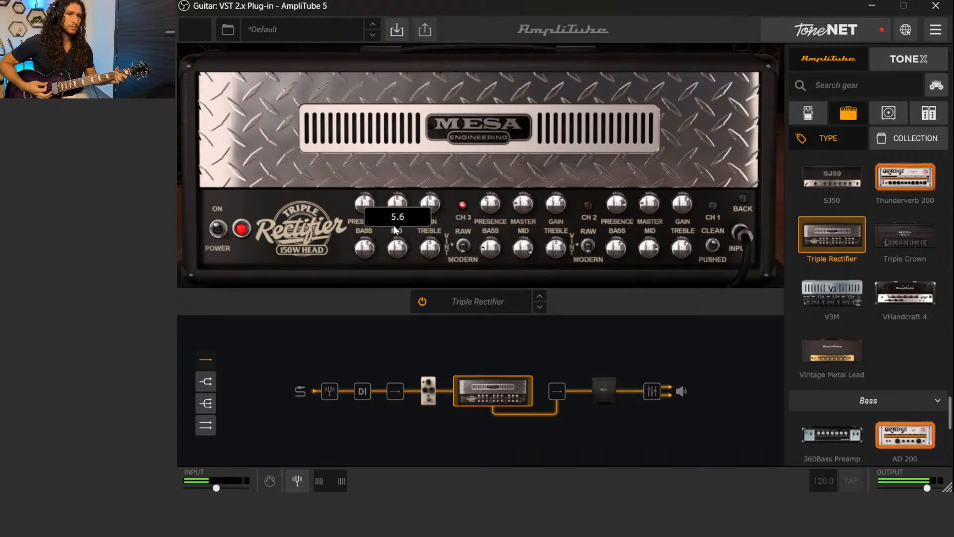
left_click_drag(392, 224, 394, 225)
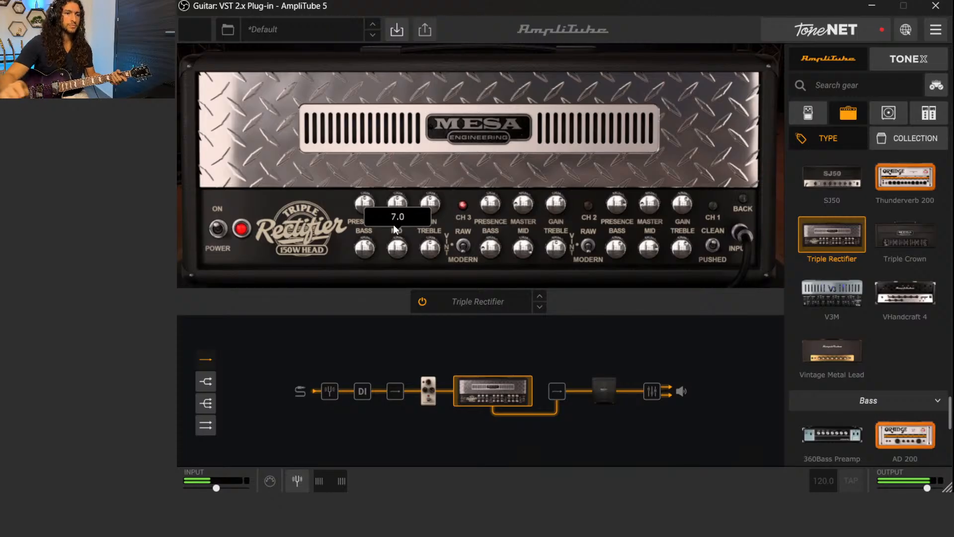
left_click_drag(394, 252, 369, 177)
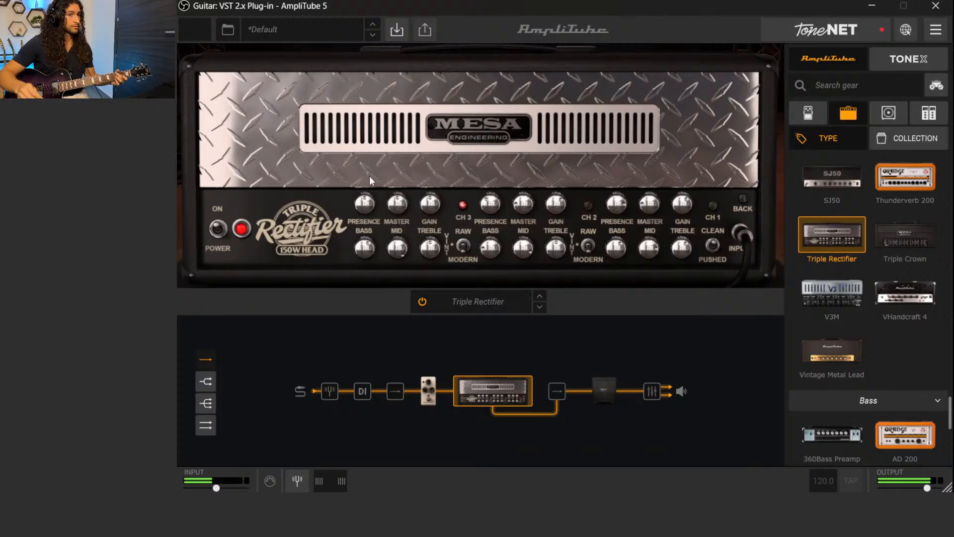
left_click_drag(392, 247, 386, 271)
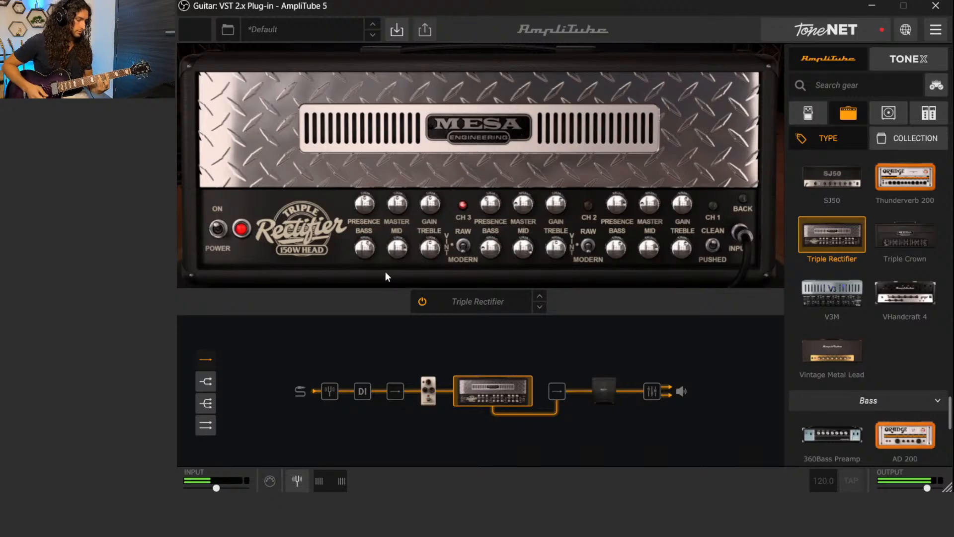
left_click_drag(390, 248, 397, 289)
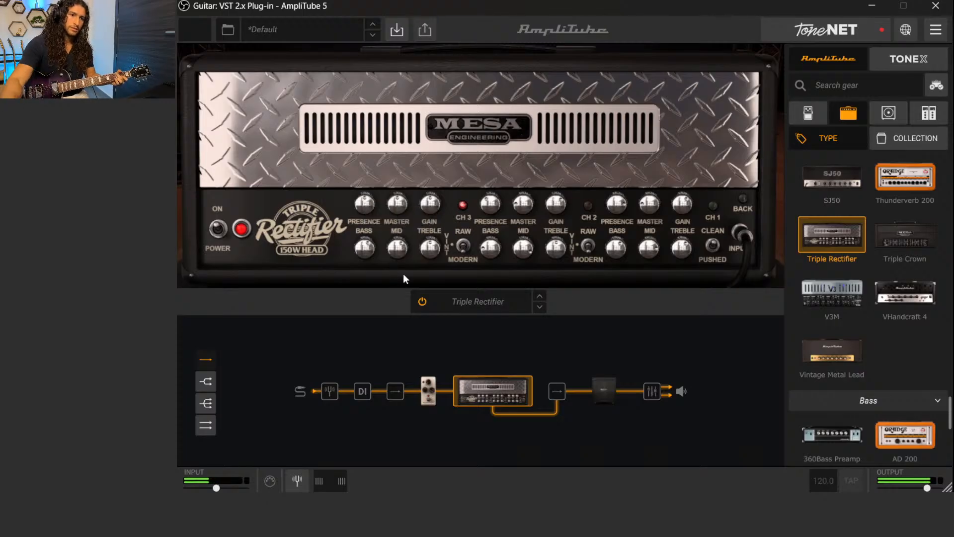
mouse_move(397, 247)
left_mouse_down()
mouse_move(398, 259)
mouse_move(388, 251)
left_mouse_up()
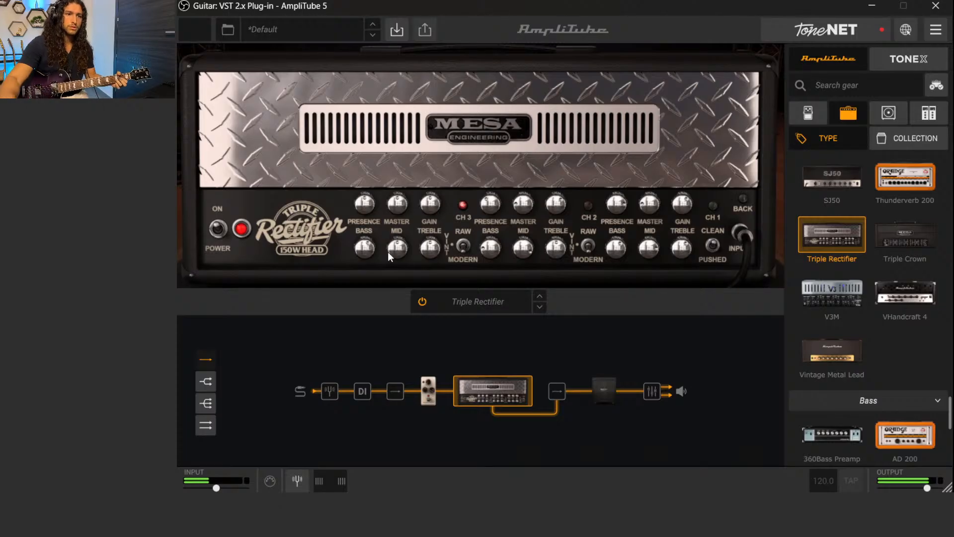
Try channel 3's treble at its minimum and at 10.0, then bring it back to around midway
left_click_drag(428, 247, 451, 351)
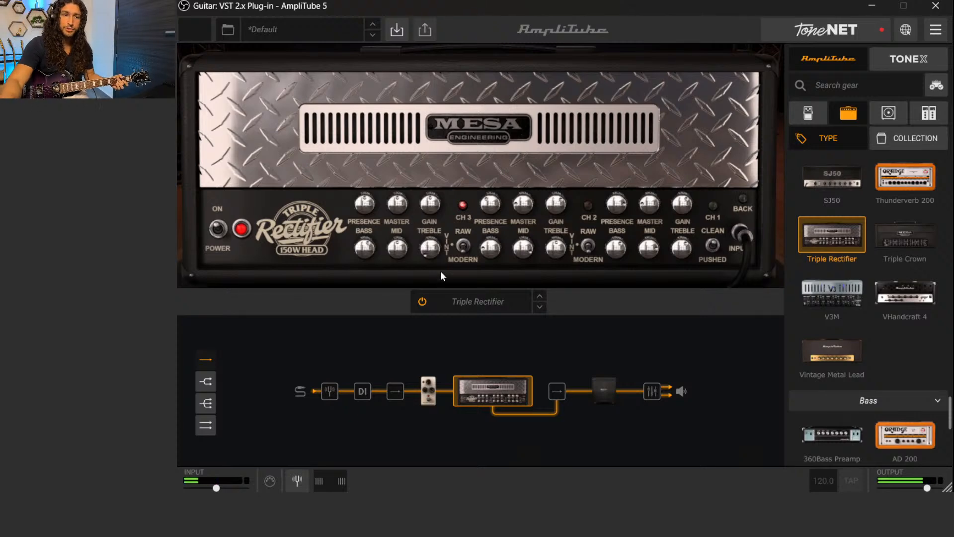
mouse_move(428, 252)
left_mouse_down()
mouse_move(429, 239)
mouse_move(434, 256)
left_mouse_up()
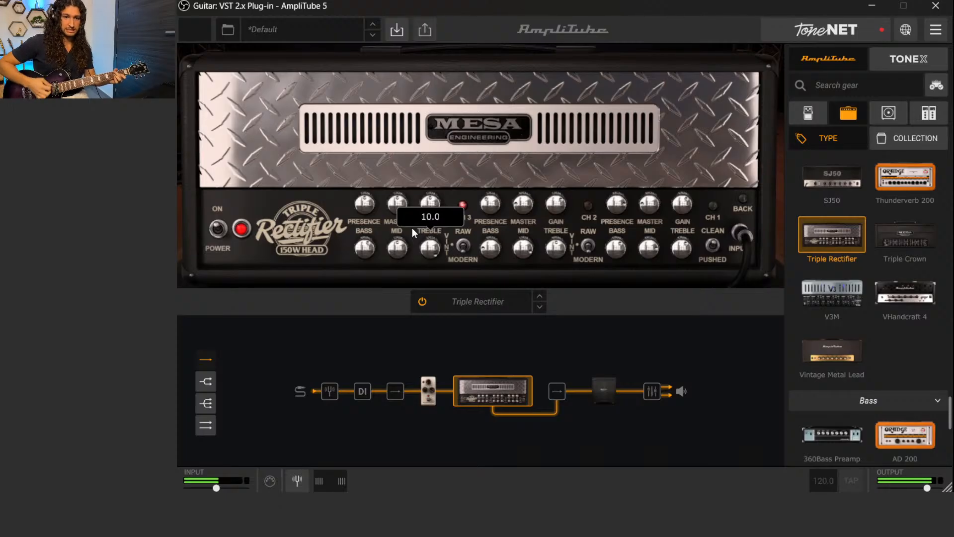
mouse_move(428, 249)
left_mouse_down()
mouse_move(436, 321)
mouse_move(426, 250)
left_mouse_up()
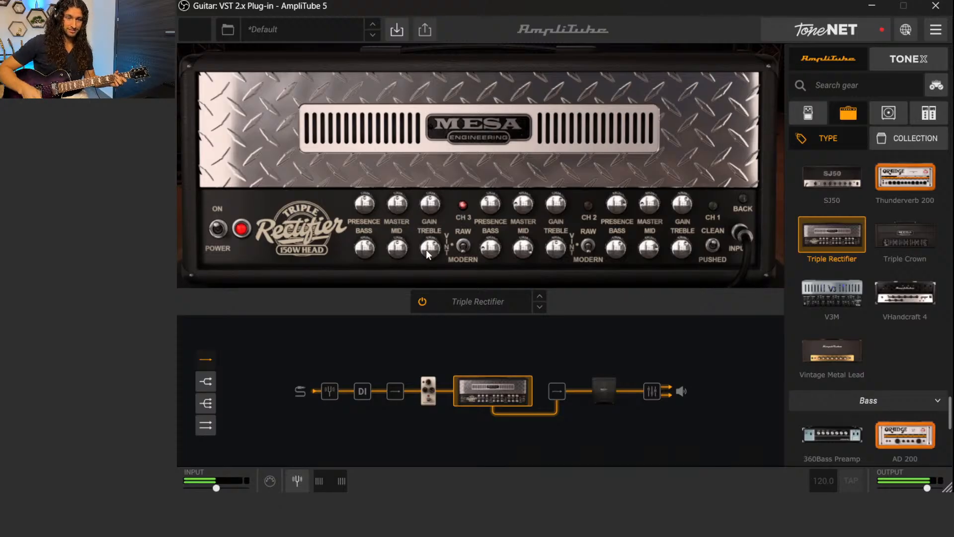
left_click_drag(425, 250, 424, 254)
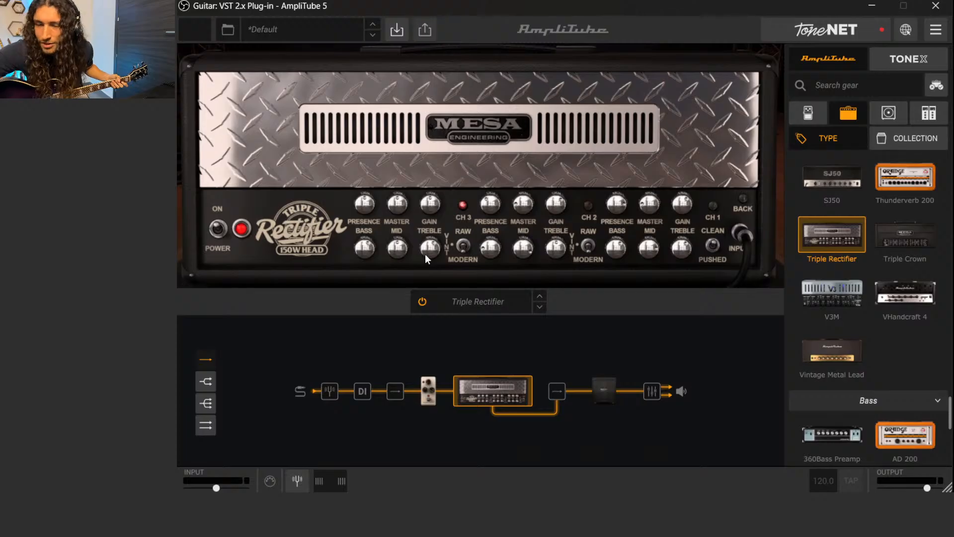
Try channel 3's presence at its minimum and maximum, then settle it at 5.6
mouse_move(398, 250)
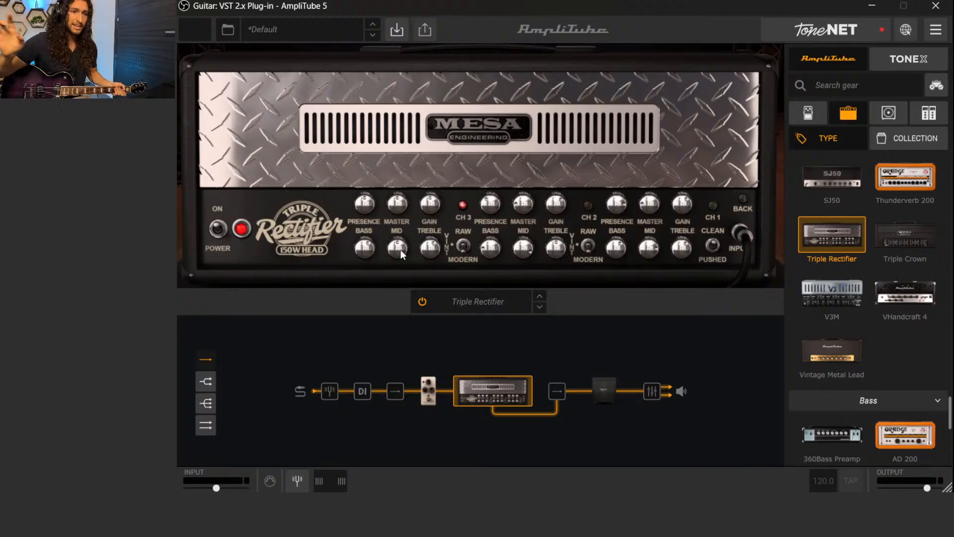
mouse_move(358, 208)
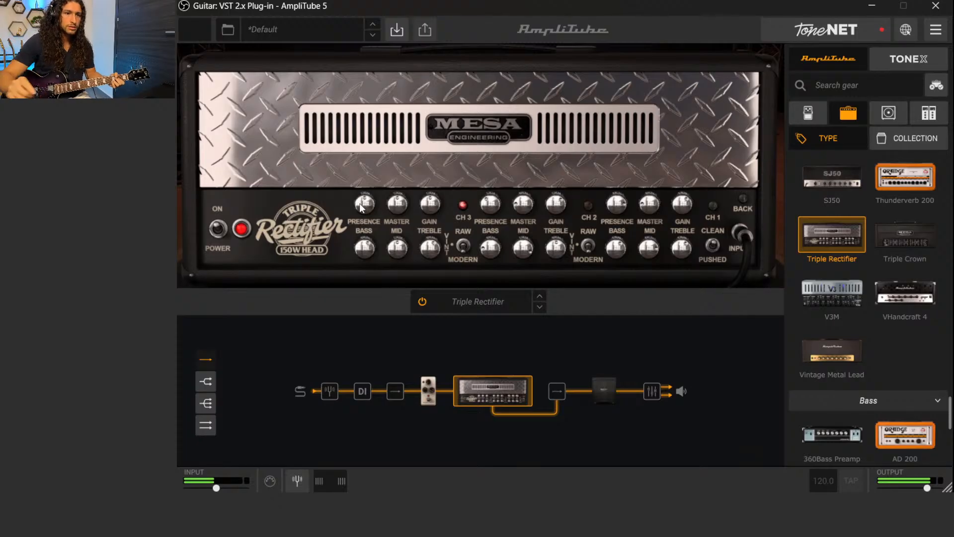
left_click_drag(359, 201, 389, 293)
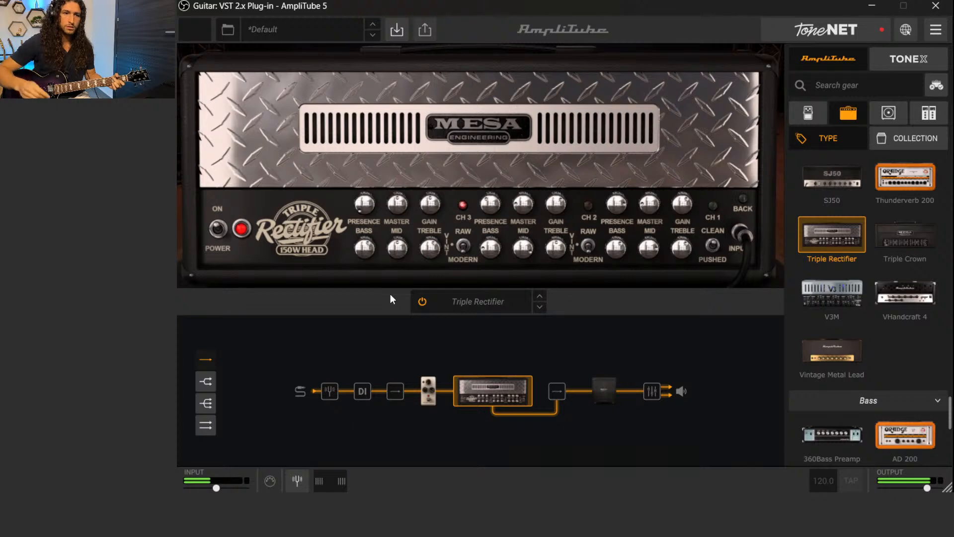
left_click_drag(376, 214, 340, 149)
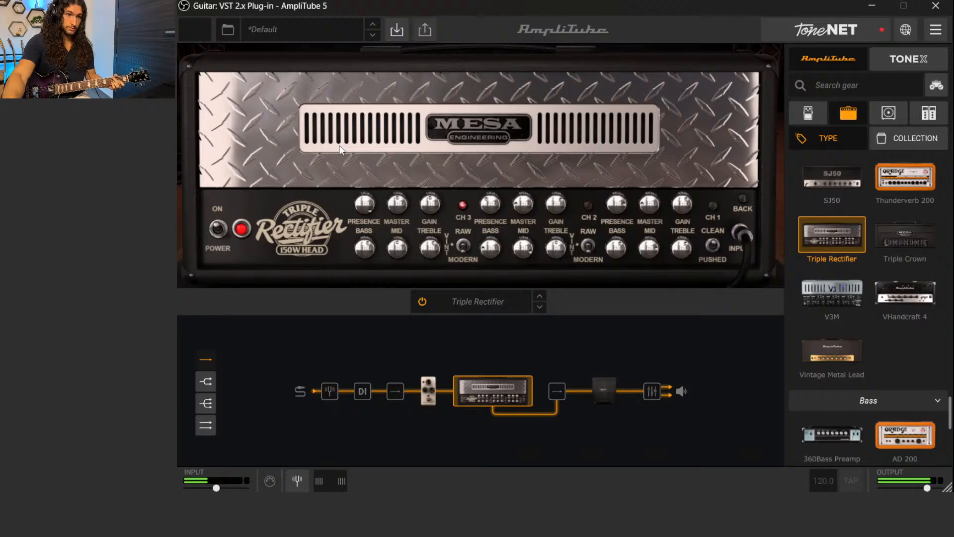
left_click_drag(359, 207, 371, 276)
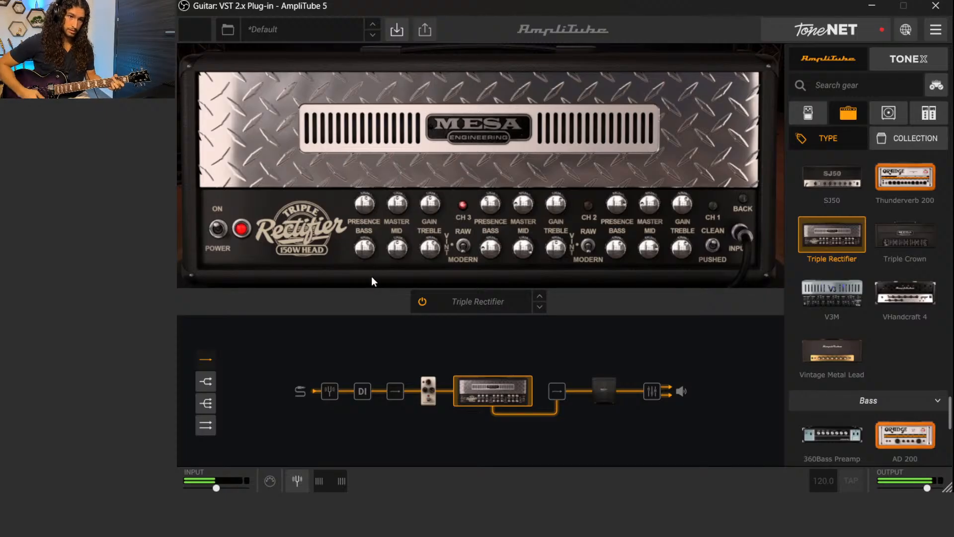
left_click_drag(359, 204, 359, 202)
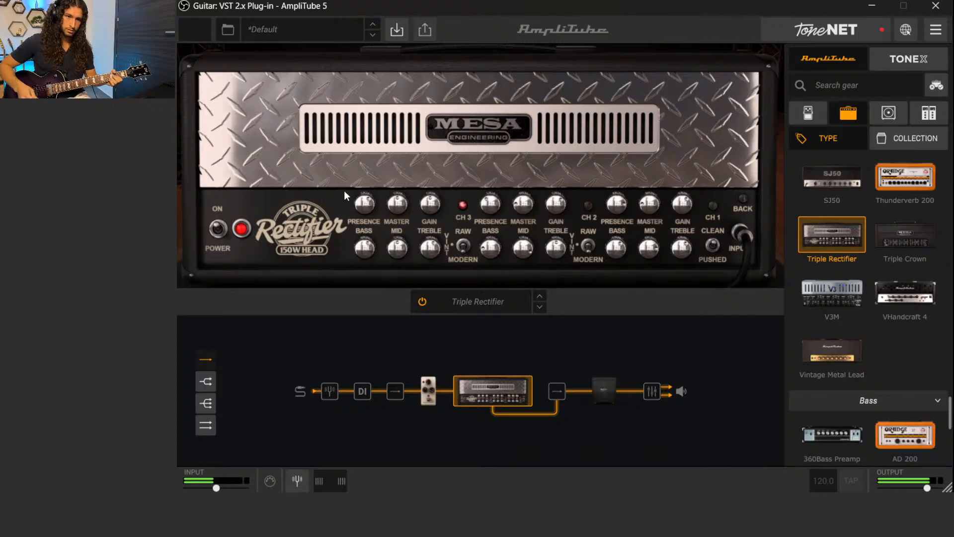
left_click_drag(363, 204, 361, 213)
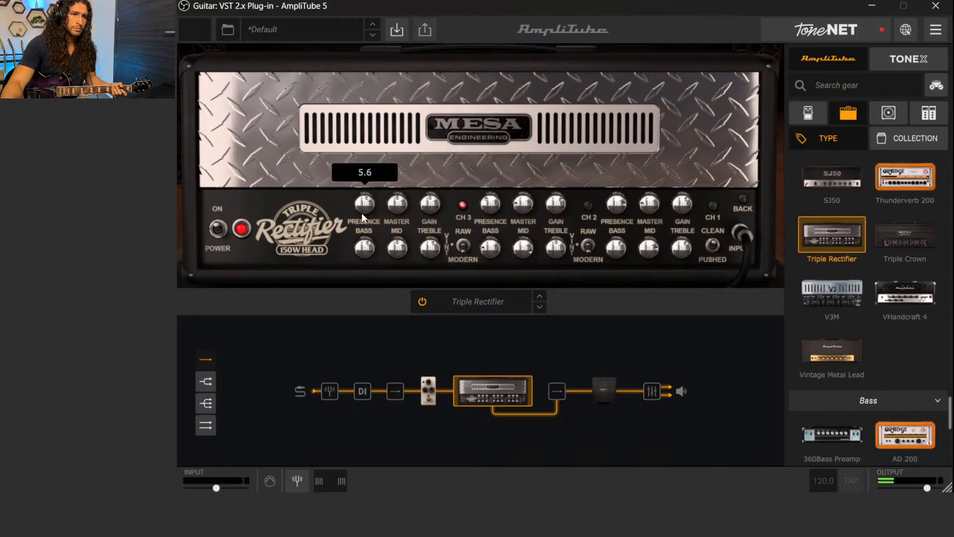
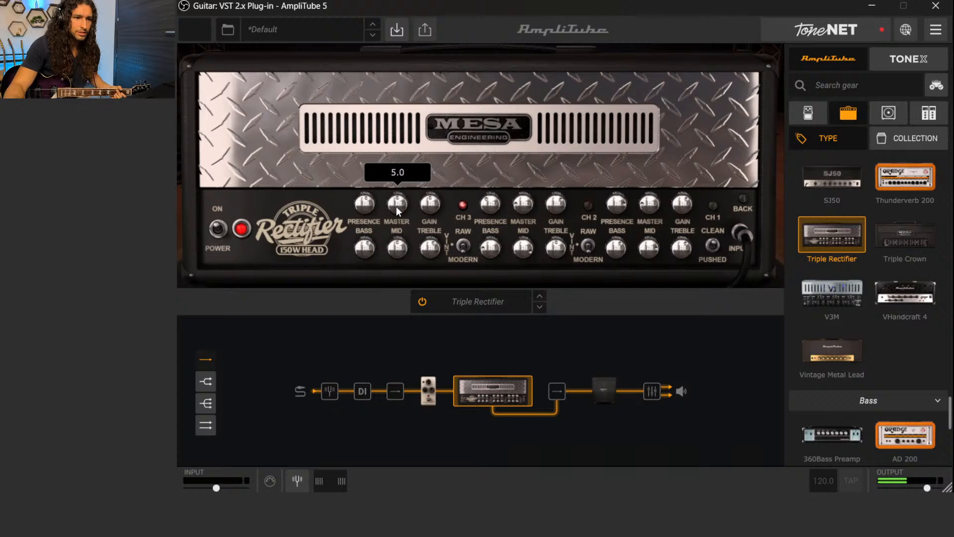
mouse_move(434, 205)
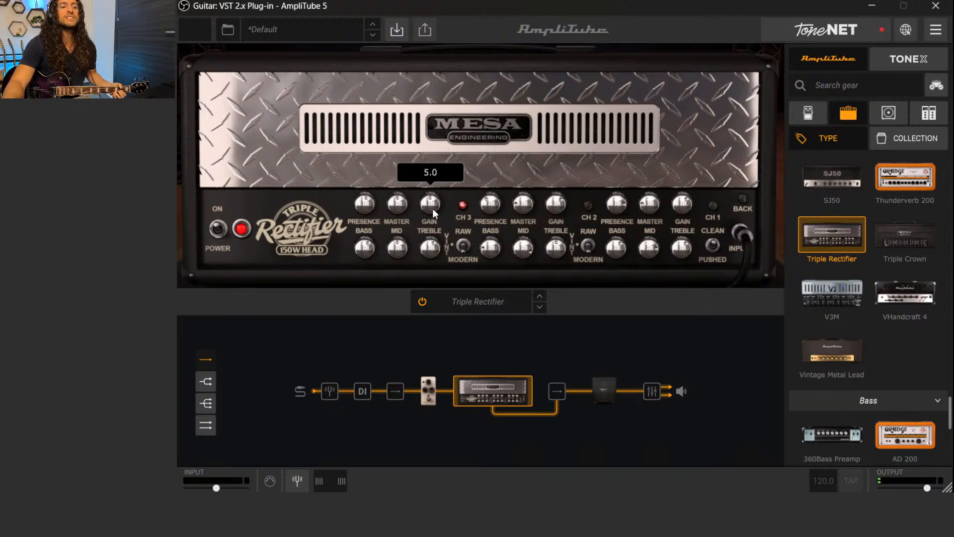
mouse_move(393, 204)
left_click_drag(393, 204, 392, 178)
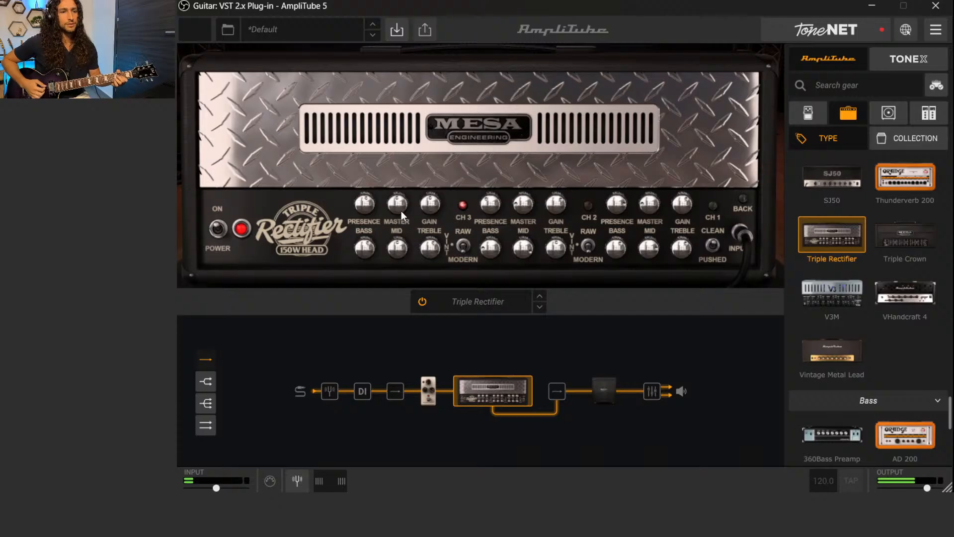
left_click_drag(400, 211, 404, 243)
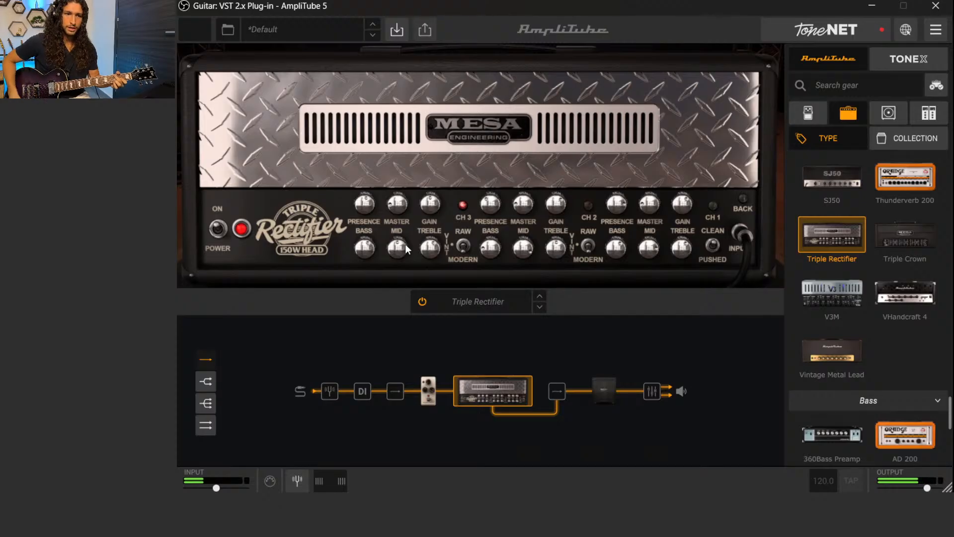
left_click_drag(399, 204, 397, 135)
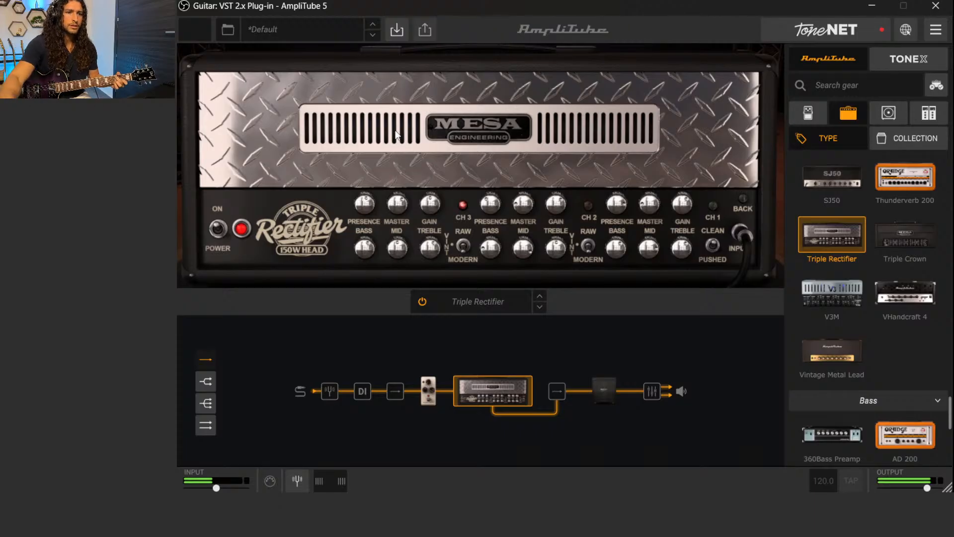
mouse_move(398, 203)
left_mouse_down()
mouse_move(434, 206)
mouse_move(398, 206)
left_mouse_up()
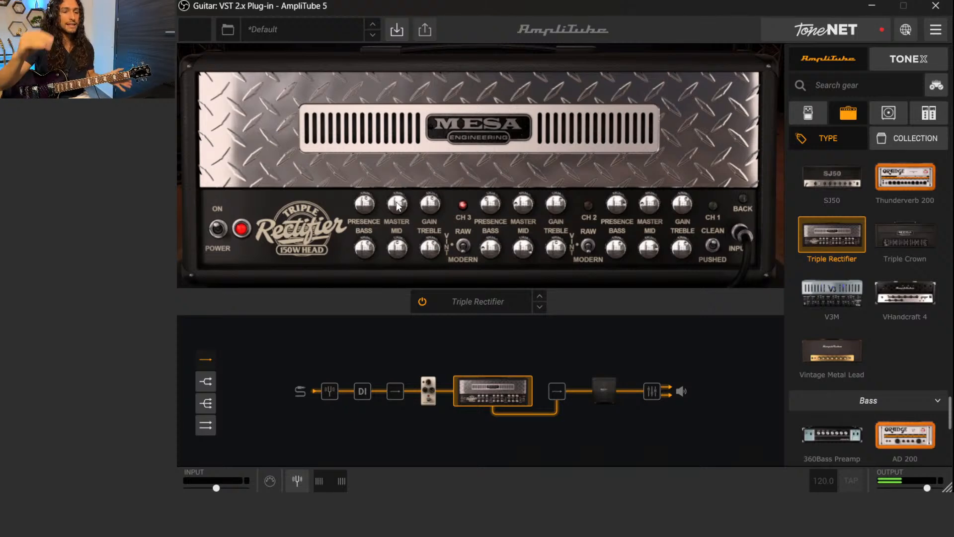
Try channel 3's gain turned down while the master is pushed up to 8.3
left_click_drag(429, 203, 443, 253)
left_click_drag(397, 204, 389, 184)
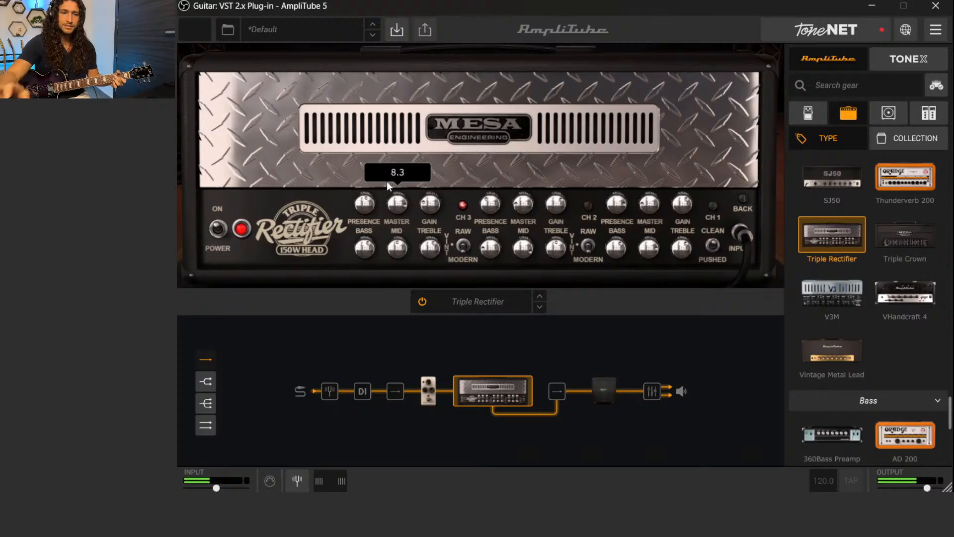
left_click_drag(394, 203, 429, 203)
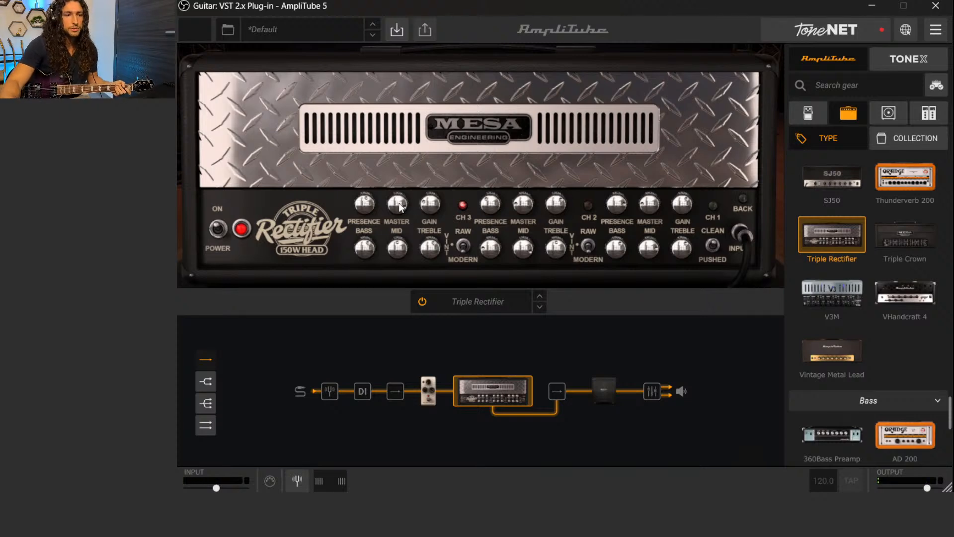
Set channel 3's gain to 8.5, trying the master at 3.6 and 2.4 before raising it slightly
mouse_move(395, 211)
left_click_drag(395, 211, 419, 277)
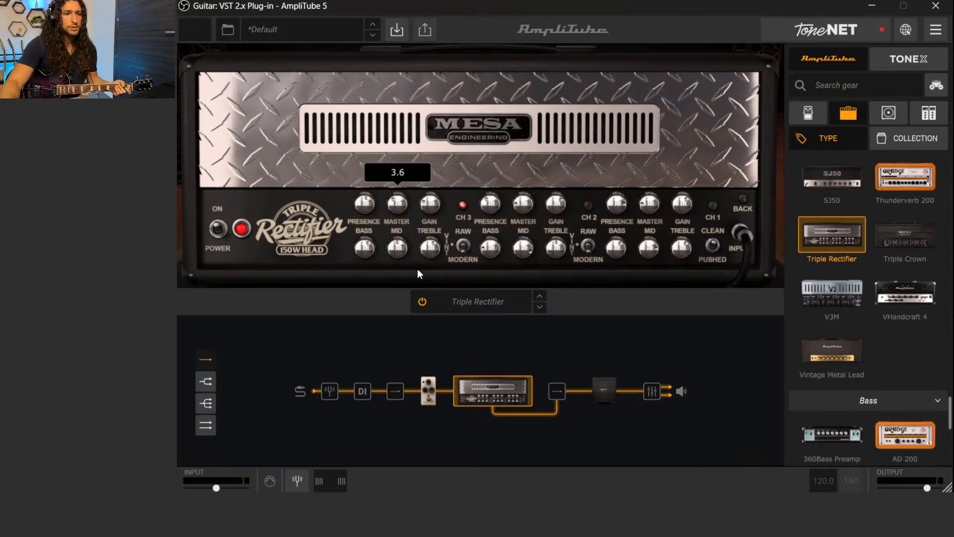
left_click_drag(397, 202, 428, 107)
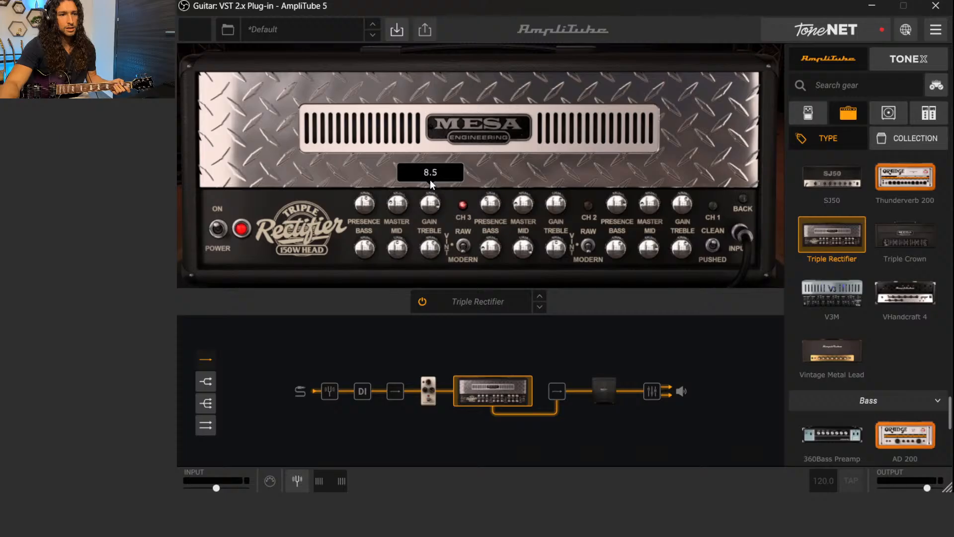
left_click_drag(426, 212, 426, 212)
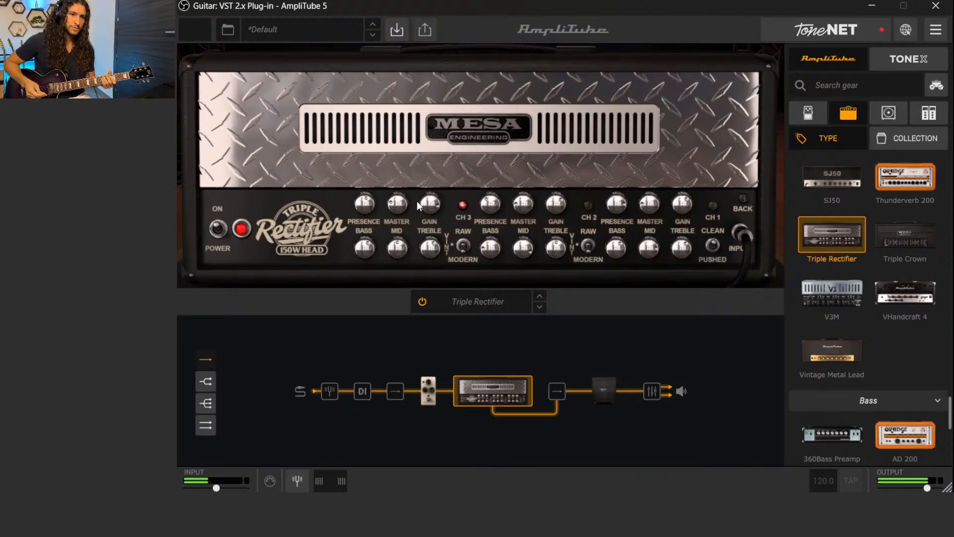
mouse_move(426, 208)
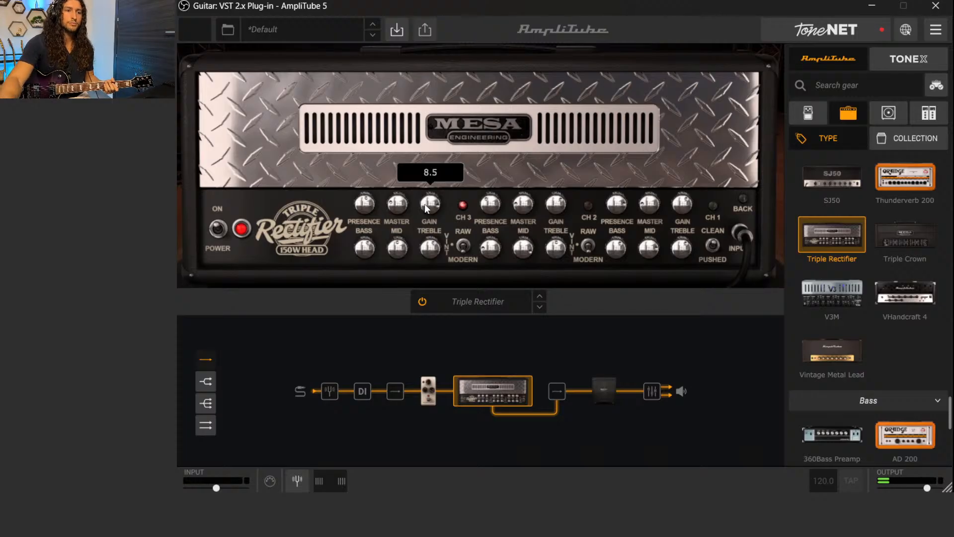
mouse_move(397, 209)
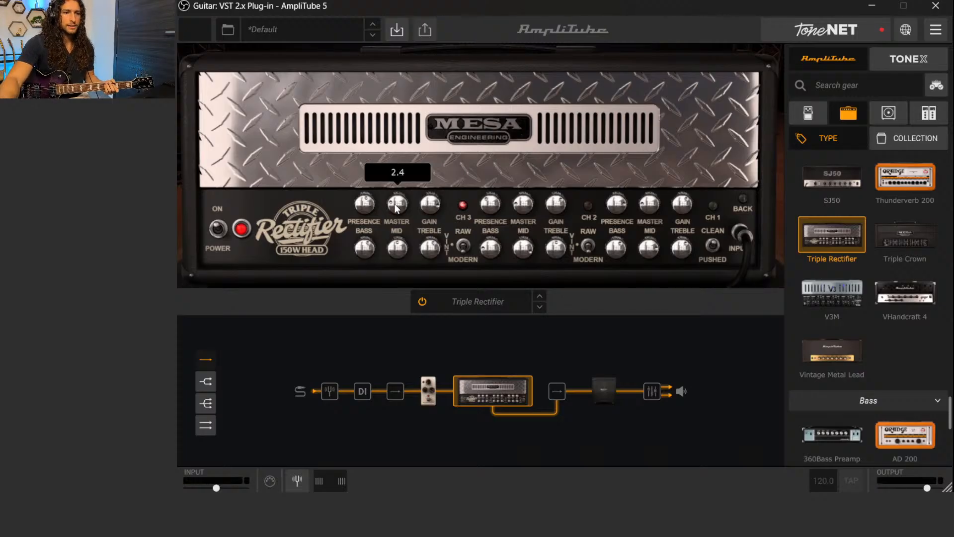
scroll(397, 208, "up", 1)
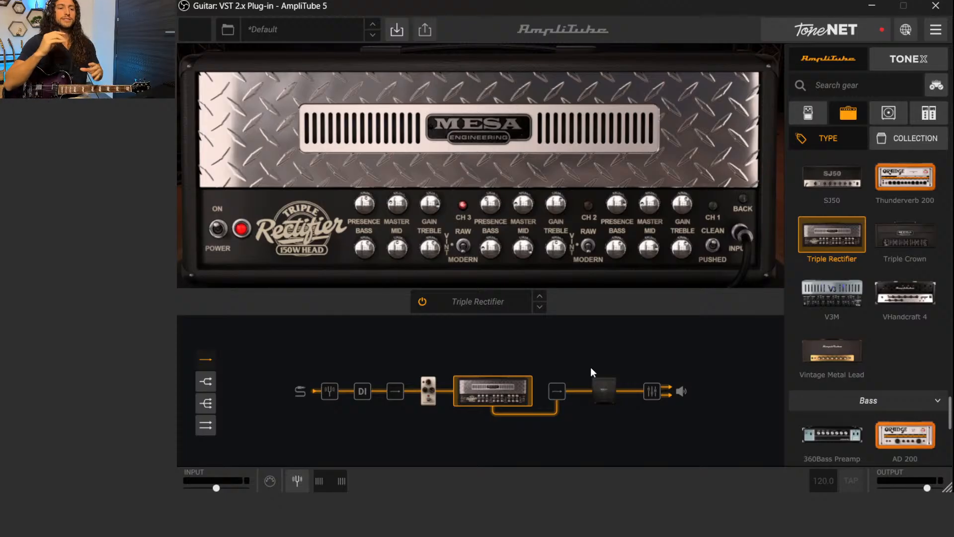
Open the Mesa cabinet and change its room to Amp Closet
left_click(595, 391)
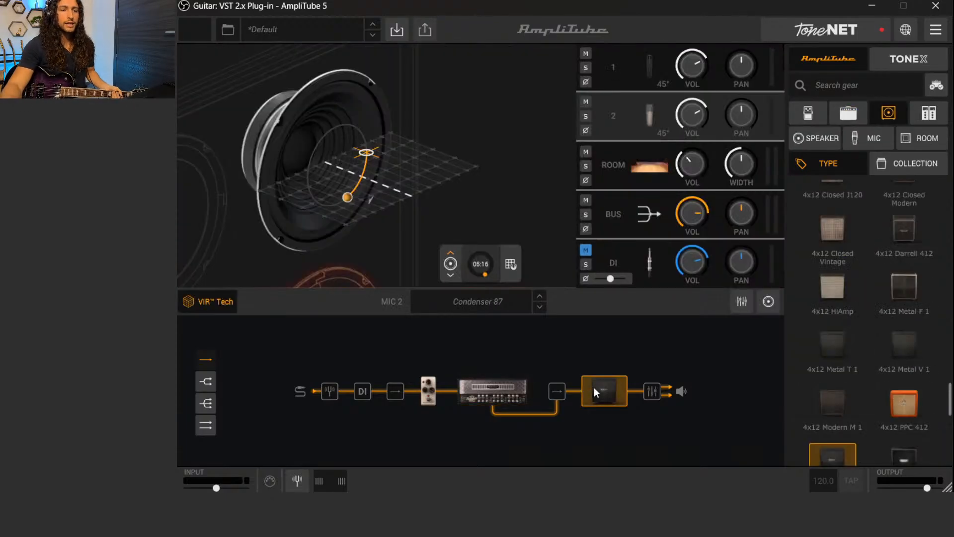
left_click(199, 303)
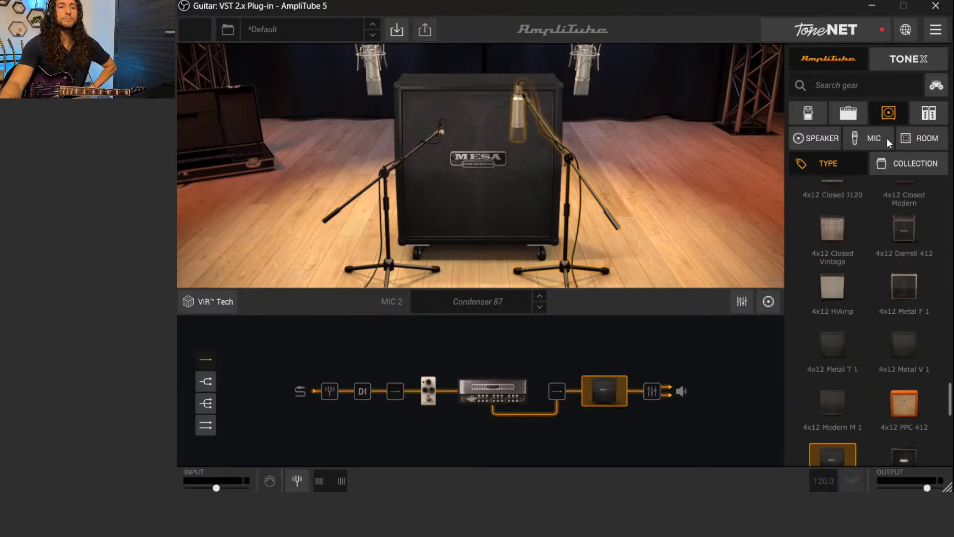
left_click(917, 135)
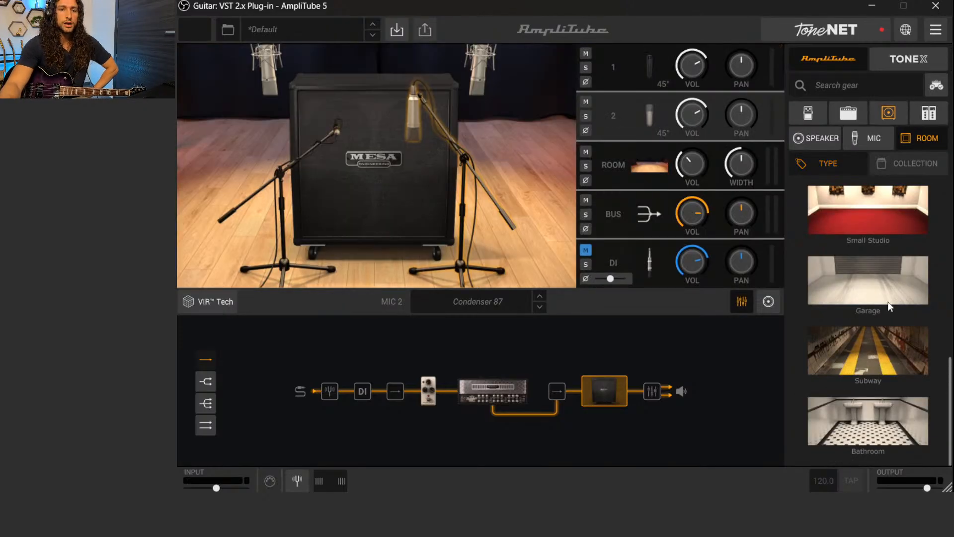
scroll(886, 306, "up", 5)
left_click(871, 352)
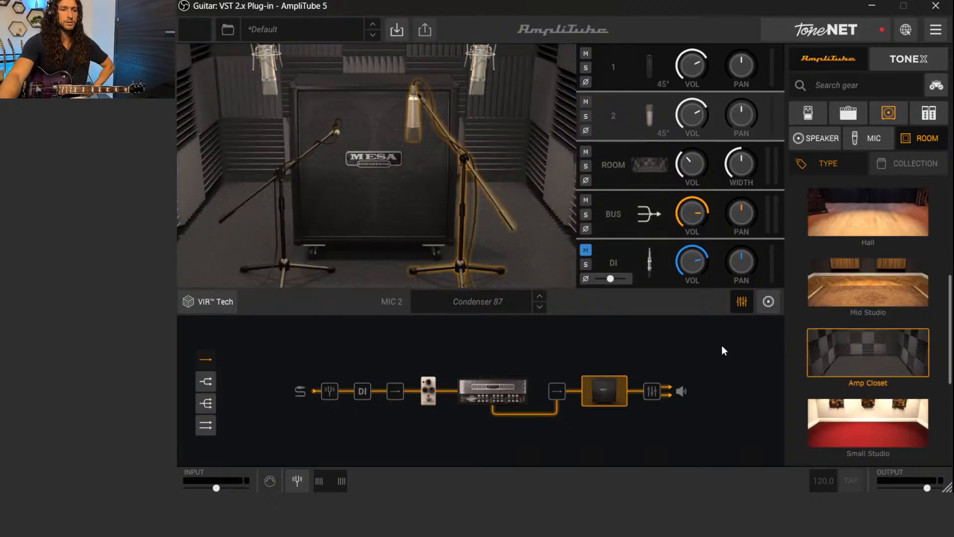
Try mic 1, the Dynamic 57, at the centre of the speaker cone and then back and out toward the edge
left_click(646, 61)
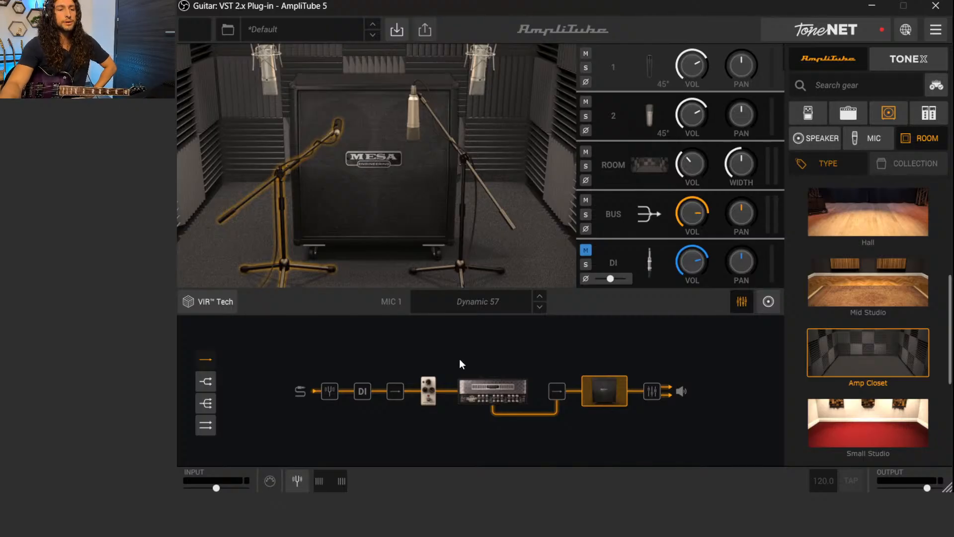
left_click(472, 377)
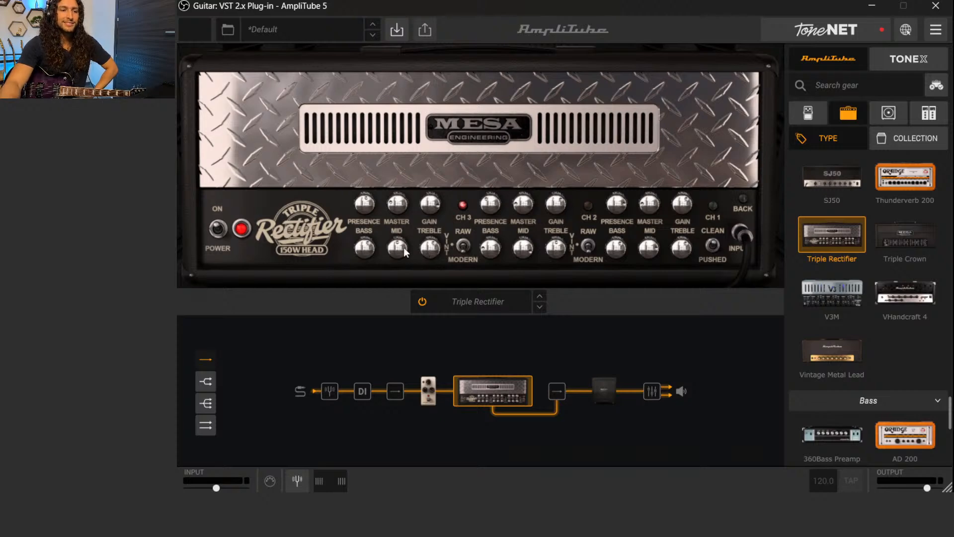
left_click(604, 389)
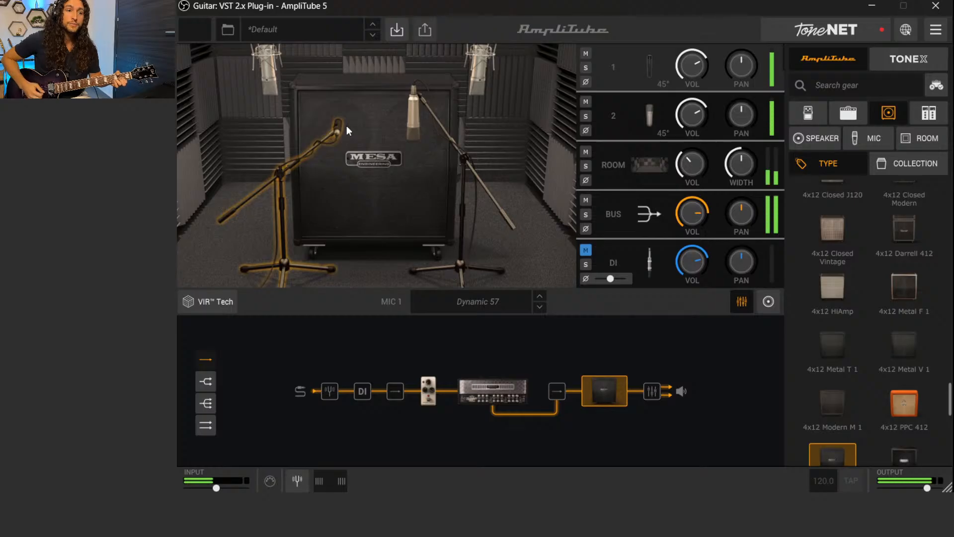
left_click(208, 300)
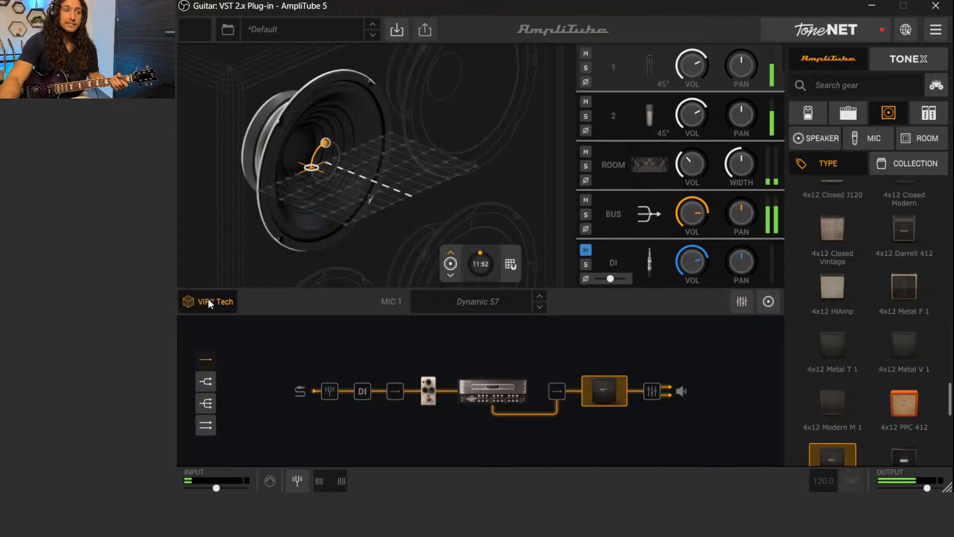
left_click_drag(314, 166, 329, 161)
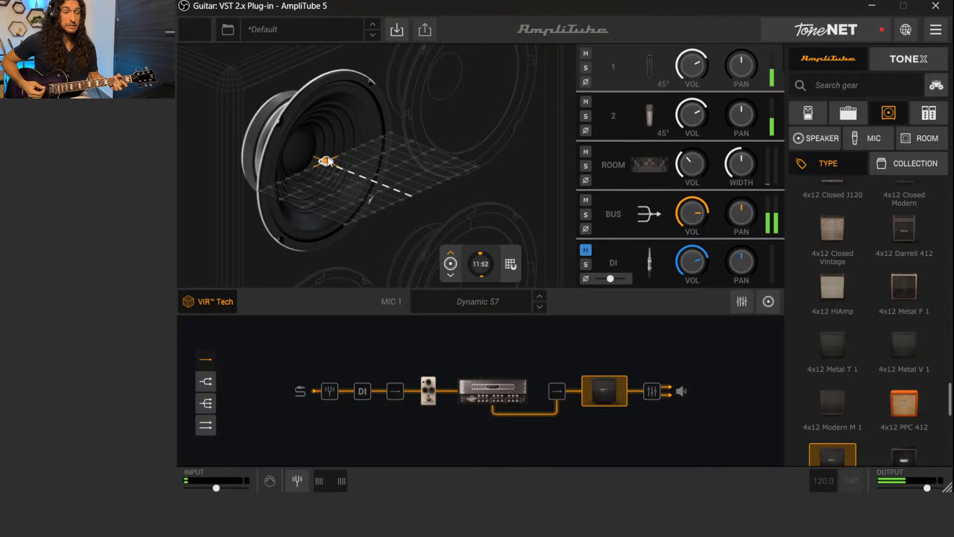
left_click_drag(325, 159, 350, 228)
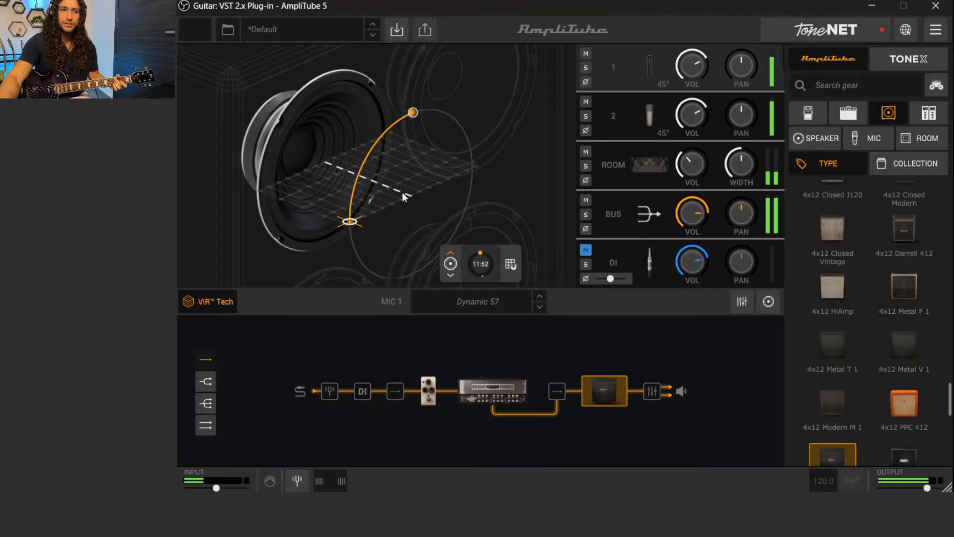
left_click(229, 301)
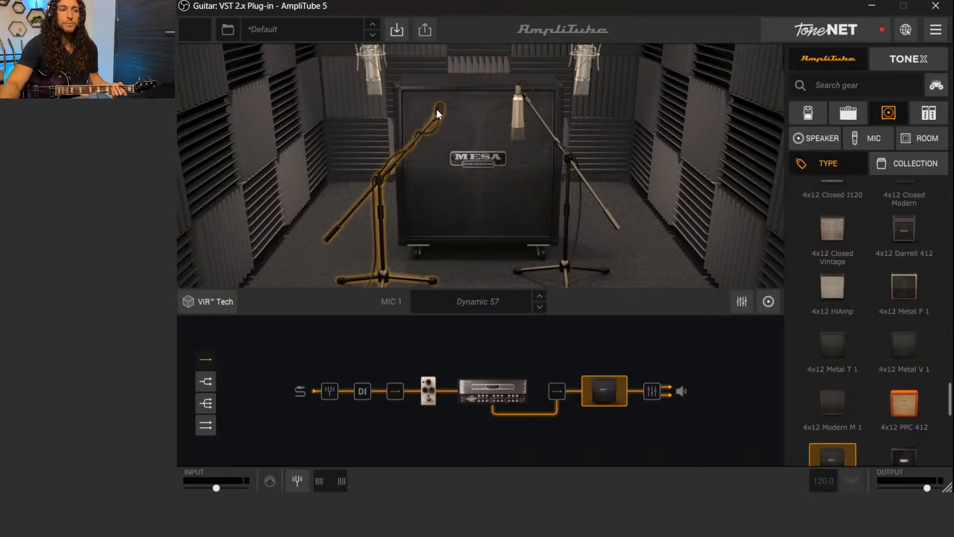
Isolate the Dynamic 57 in the VIR placement view by muting mic 2 and the room channel
left_click(521, 124)
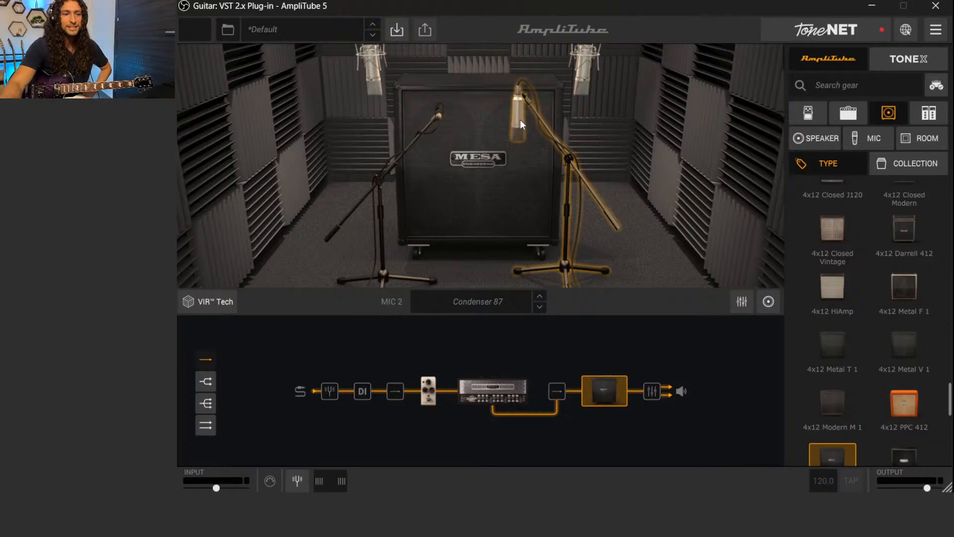
left_click(438, 117)
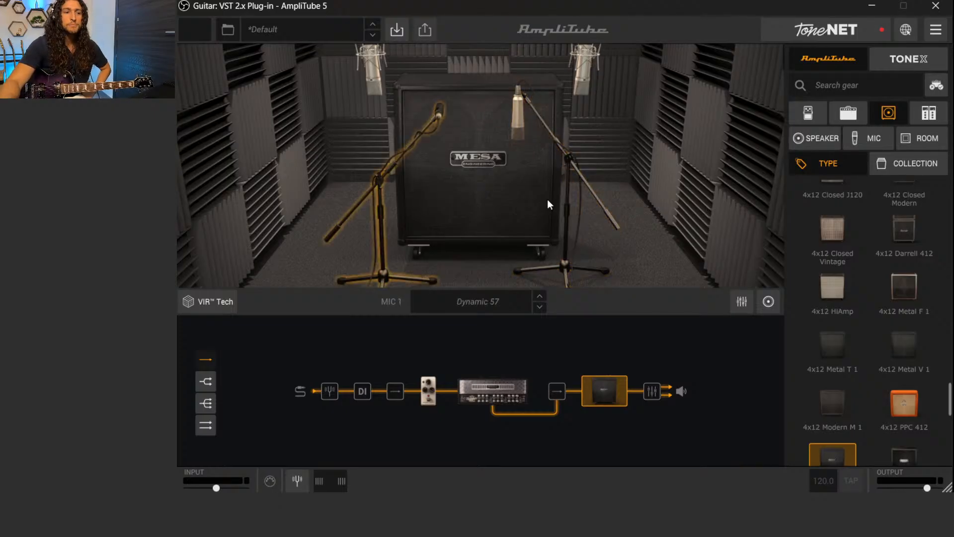
left_click(200, 309)
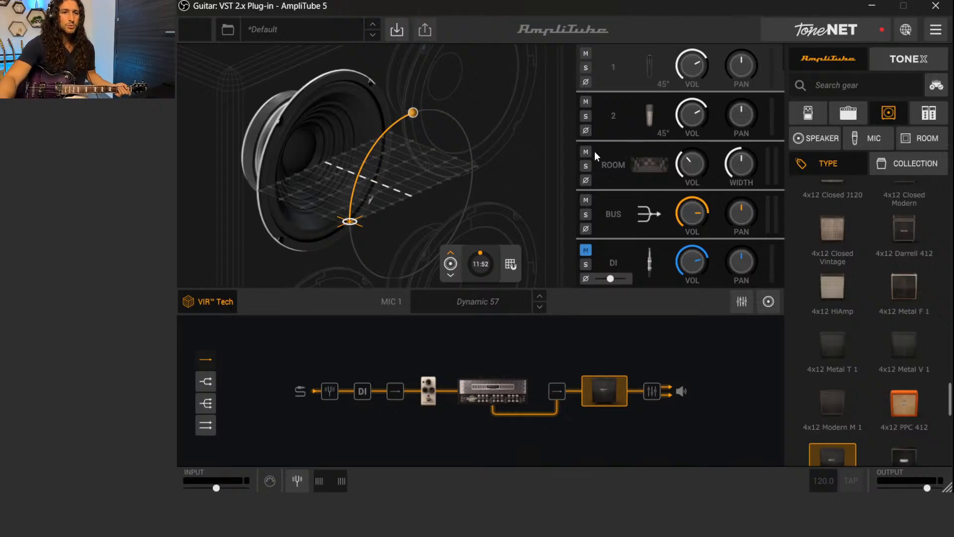
left_click(585, 102)
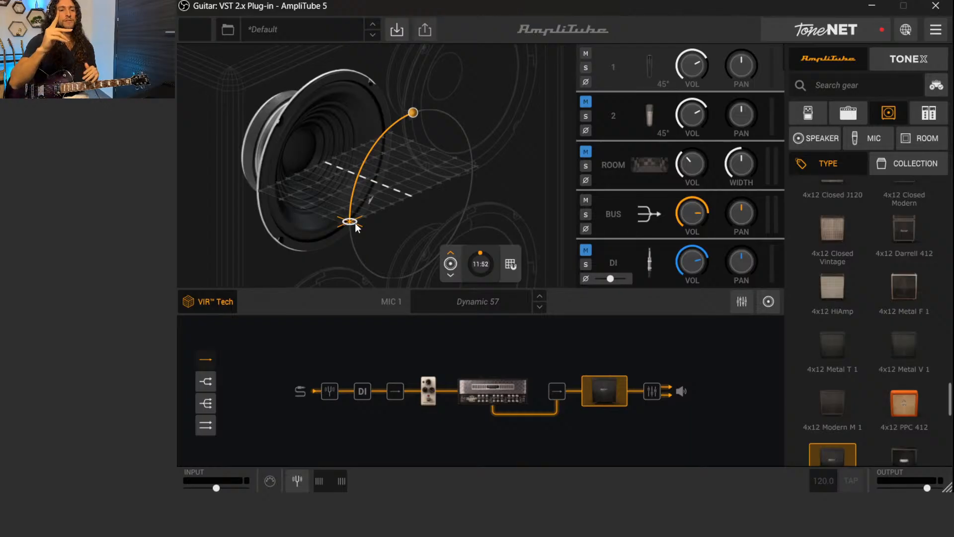
Audition the Dynamic 57 at the speaker's edge, pulled back and at the cone's centre, then settle it close and slightly off-centre
left_click_drag(351, 220, 348, 243)
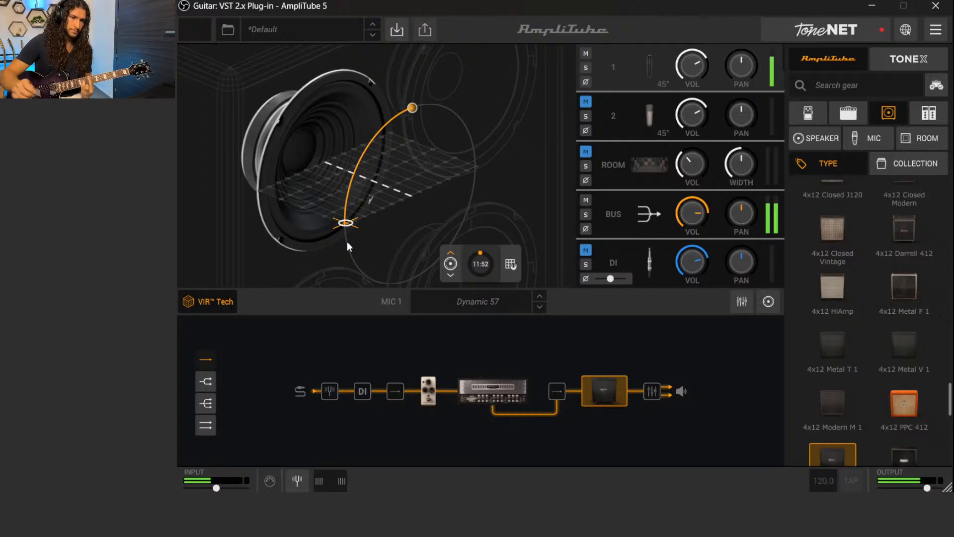
left_click_drag(341, 222, 334, 197)
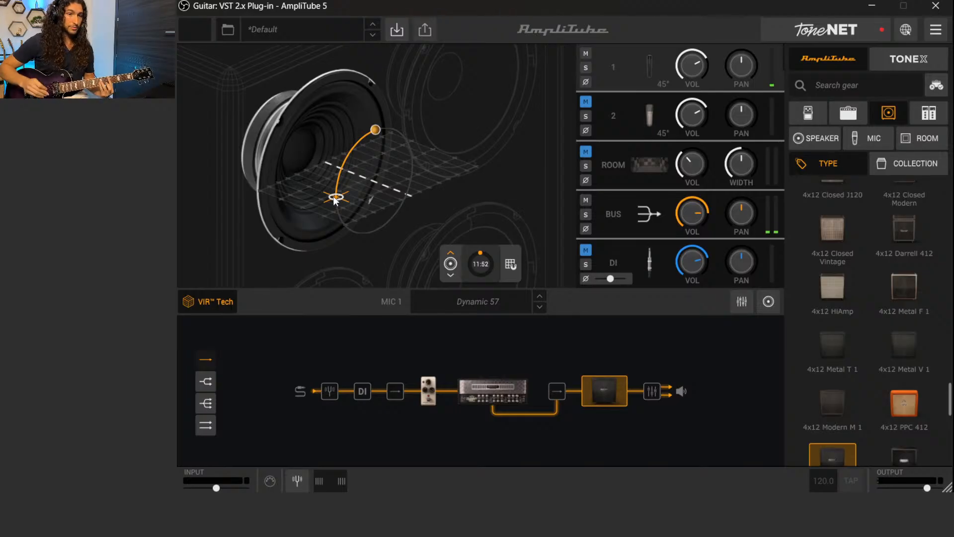
mouse_move(336, 196)
left_mouse_down()
mouse_move(368, 186)
mouse_move(363, 176)
left_mouse_up()
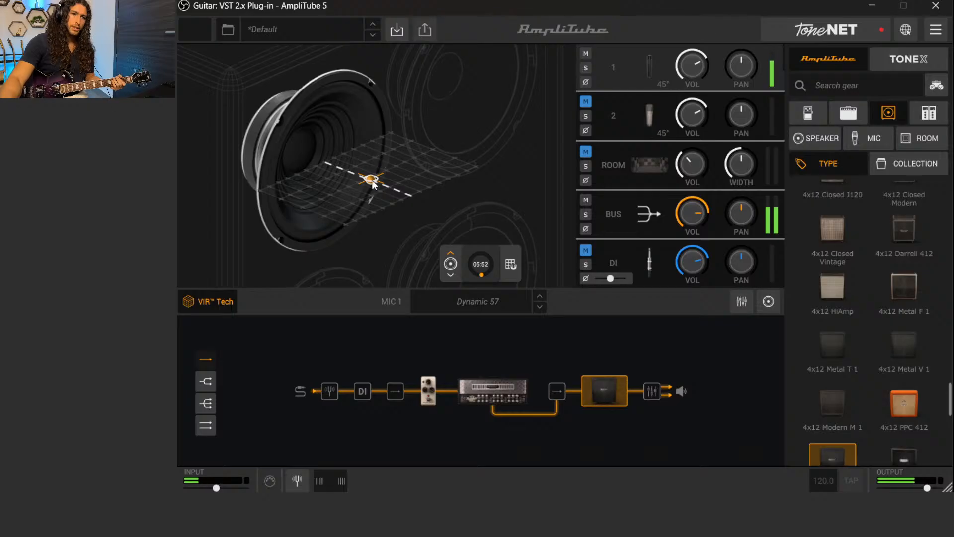
left_click_drag(354, 175, 326, 158)
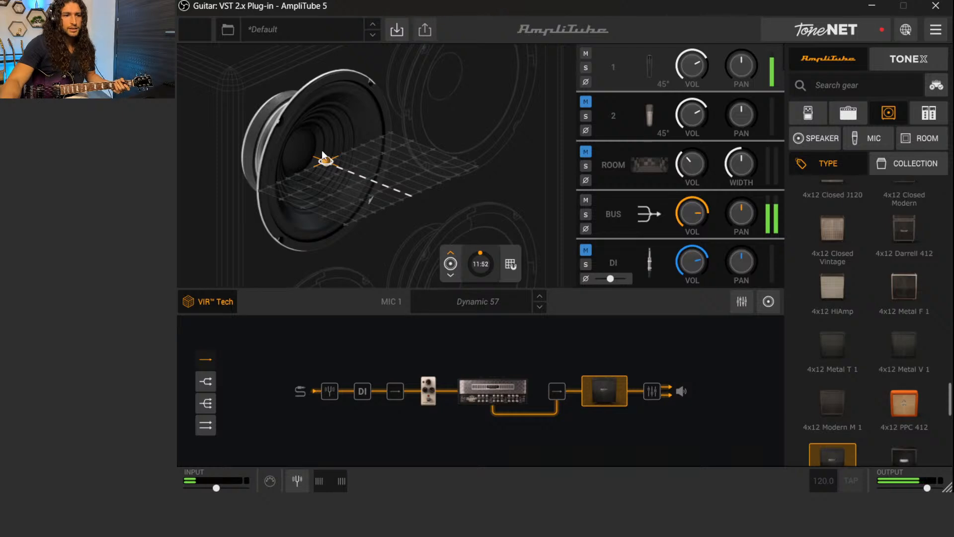
left_click_drag(323, 159, 319, 182)
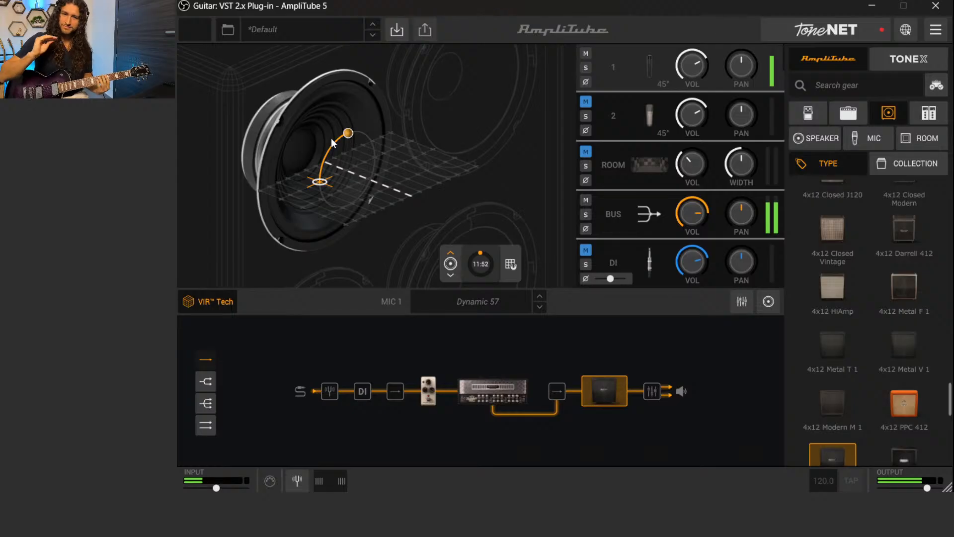
Mute mic 1, unmute mic 2, and move the Condenser 87 close to the centre of the speaker cone
left_click(586, 53)
left_click(616, 109)
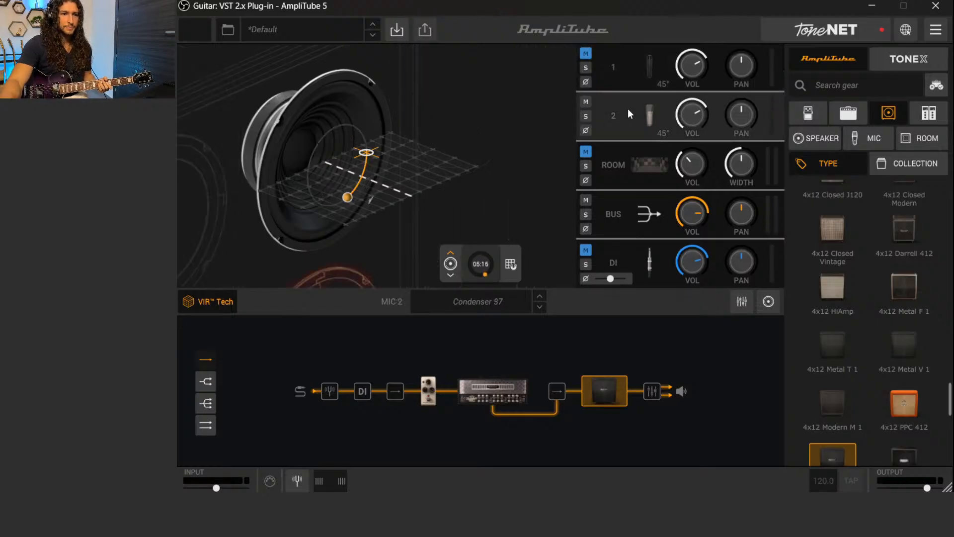
left_click_drag(364, 151, 324, 155)
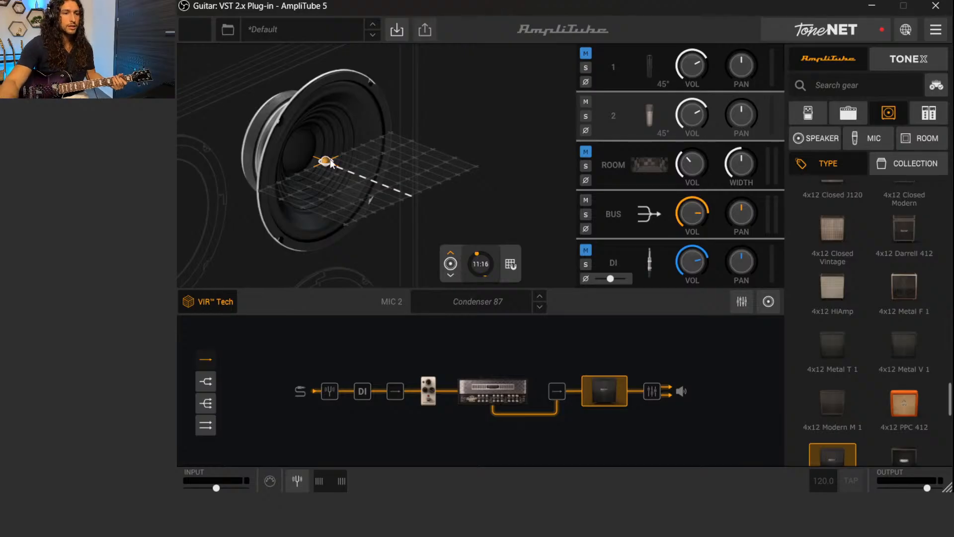
Audition the Condenser 87 pulled back on-axis, far back at the edge and close at the edge, then settle it off-centre and slightly back
left_click_drag(325, 159, 411, 196)
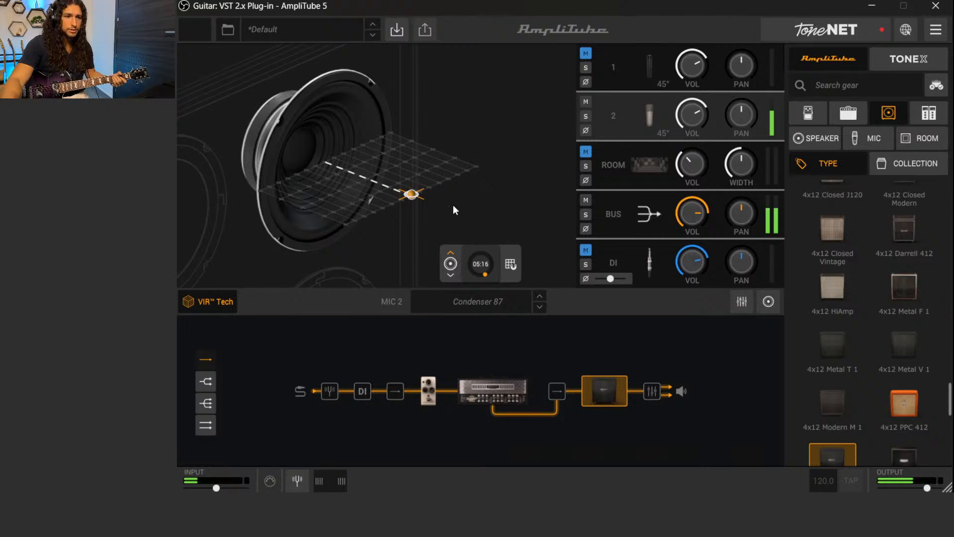
left_click_drag(411, 195, 479, 164)
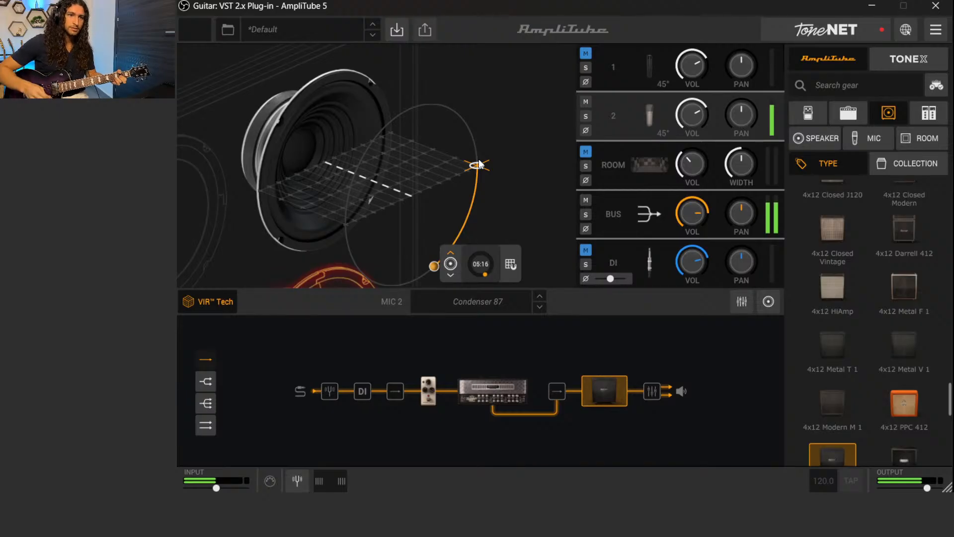
mouse_move(480, 170)
left_mouse_down()
mouse_move(393, 184)
mouse_move(392, 108)
left_mouse_up()
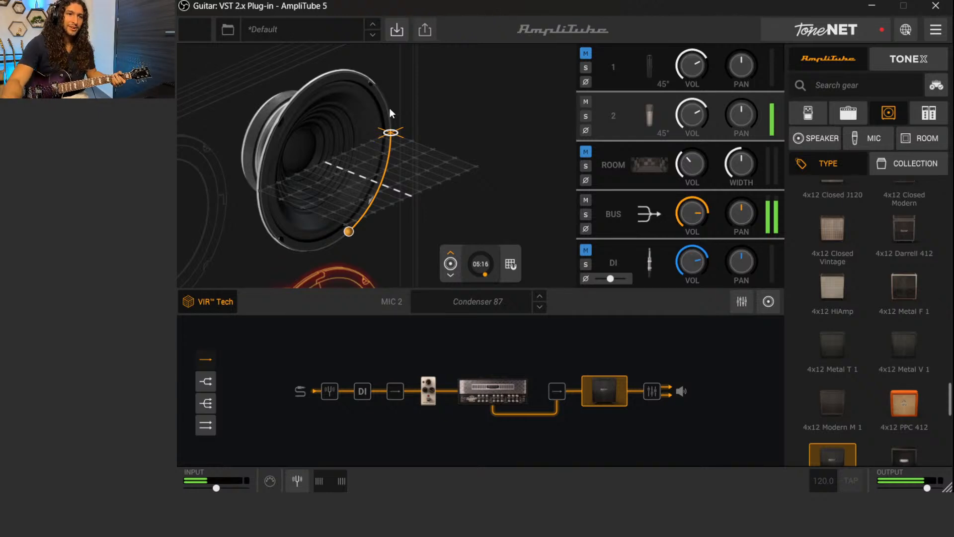
left_click_drag(390, 138, 371, 160)
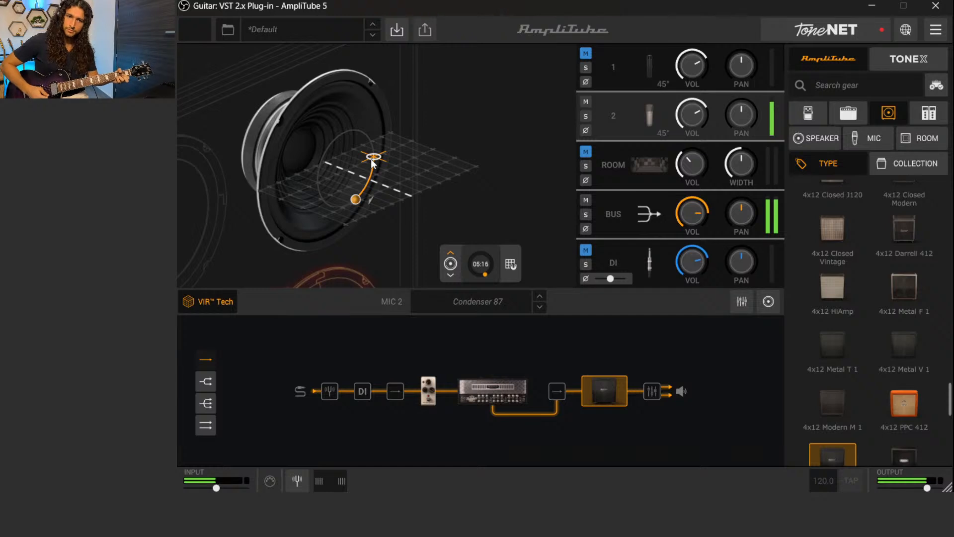
left_click_drag(375, 157, 391, 160)
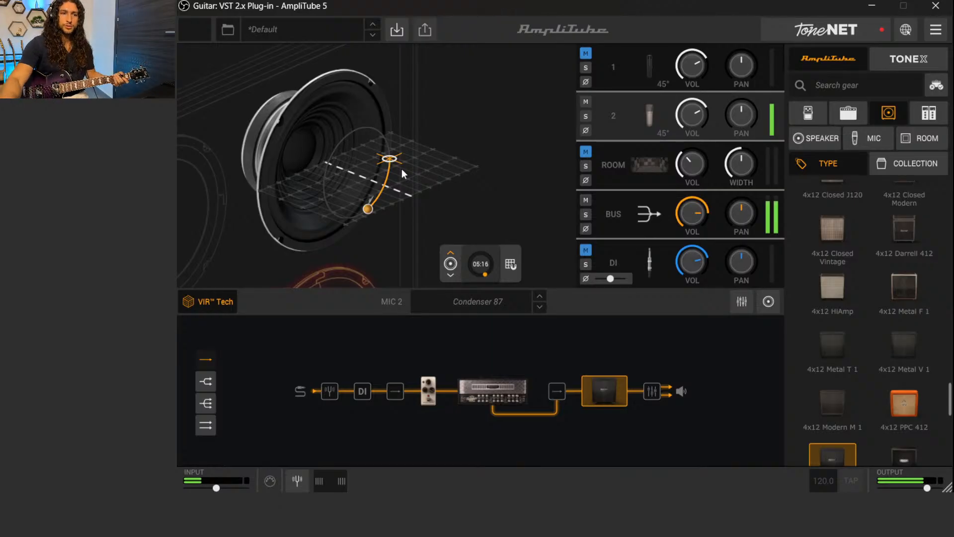
Unmute mic 1 so it blends with the Condenser 87, then return from VIR placement to the cabinet room view
left_click(586, 53)
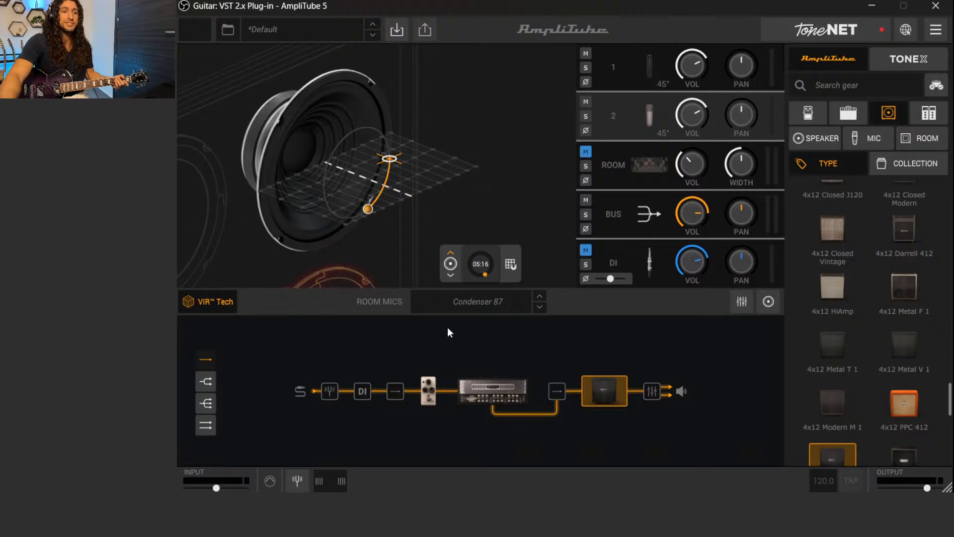
left_click(198, 301)
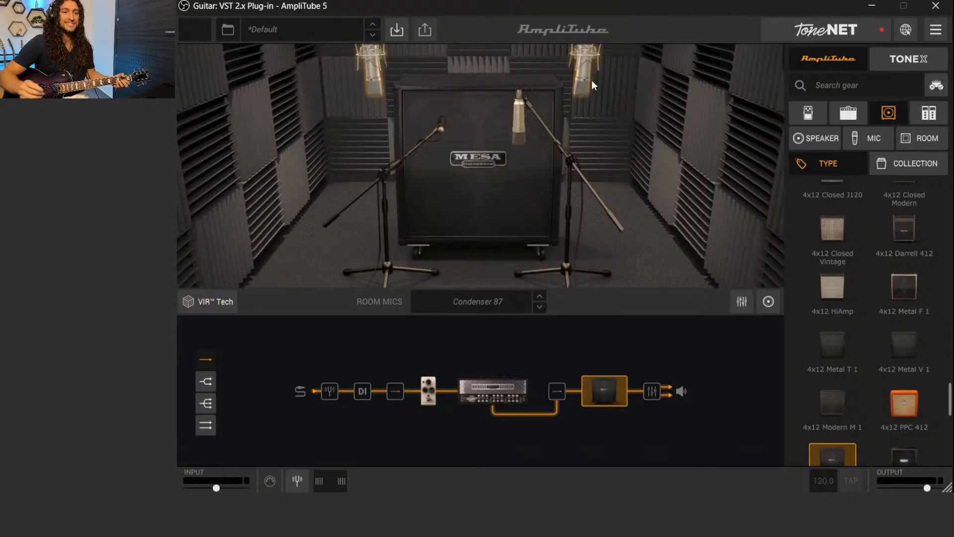
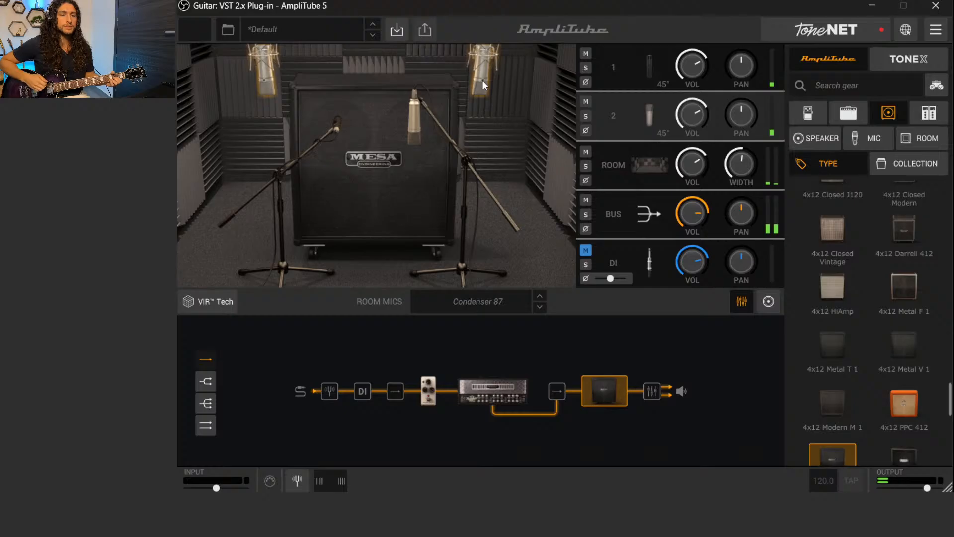
Audition the Condenser 87 room mics pulled close together and at full width, then settle them fairly wide apart
left_click_drag(482, 79, 388, 81)
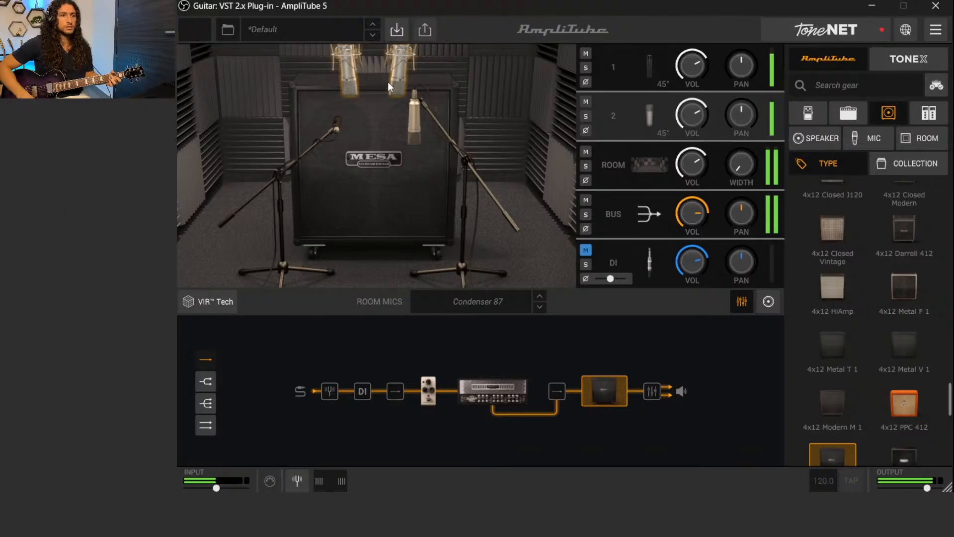
left_click_drag(398, 76, 624, 72)
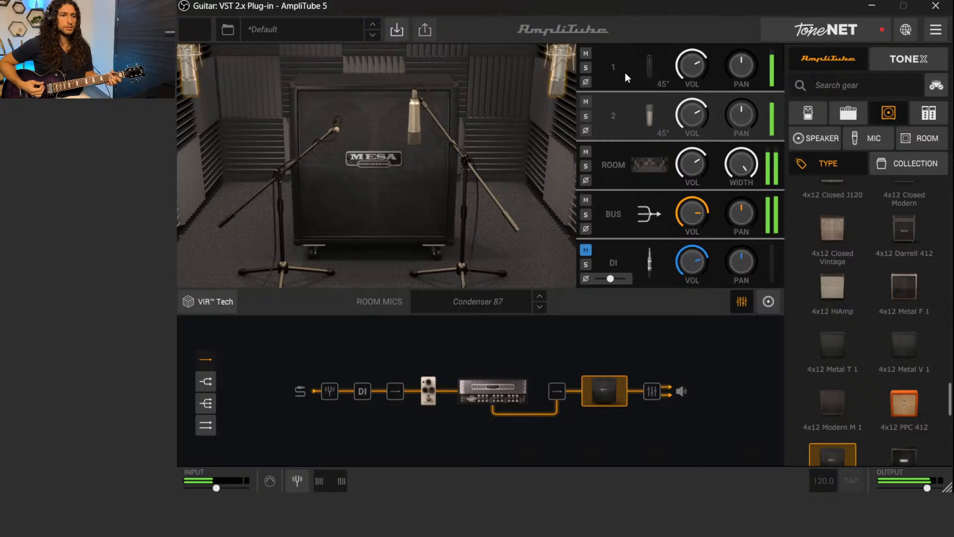
left_click_drag(578, 81, 519, 82)
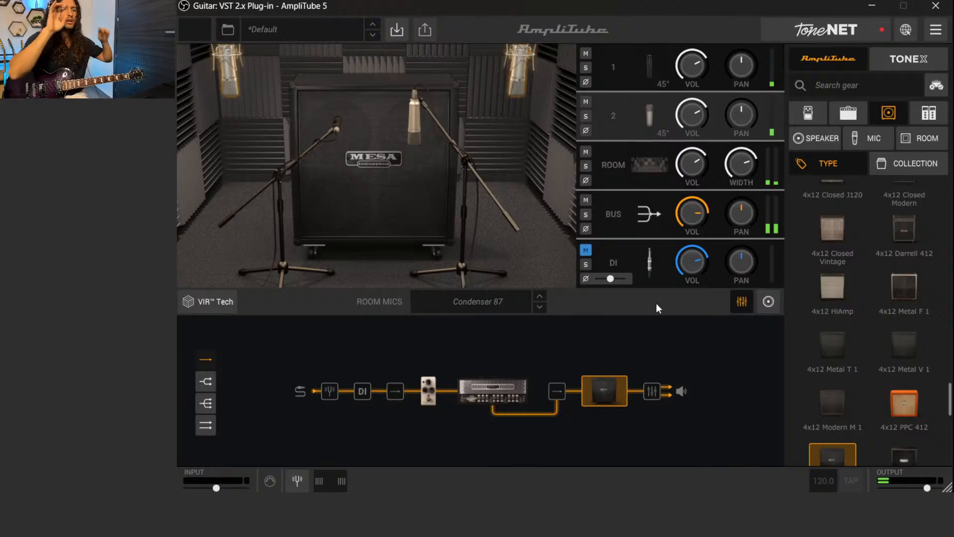
Go back through the amp to the pedalboard and add a Fender Compressor right after the noise gate
left_click(476, 382)
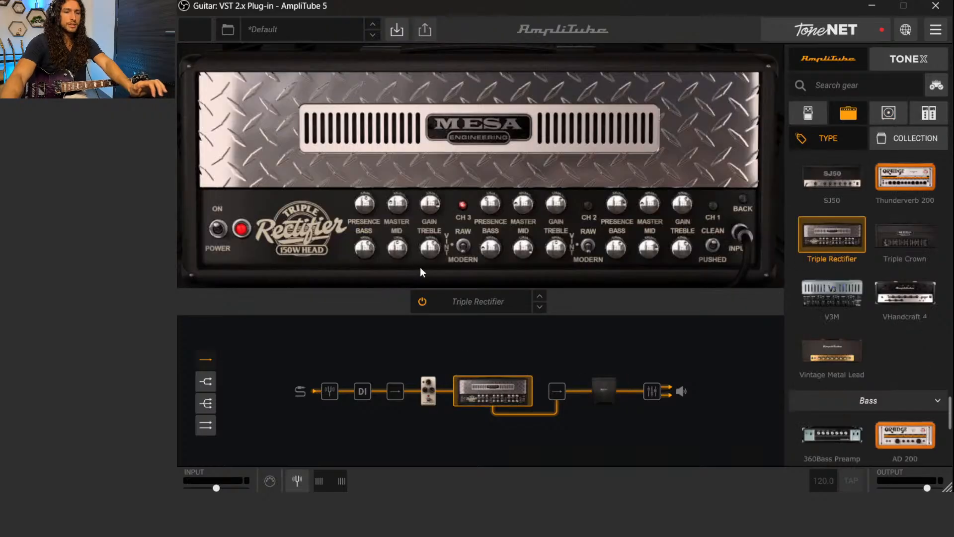
left_click(427, 388)
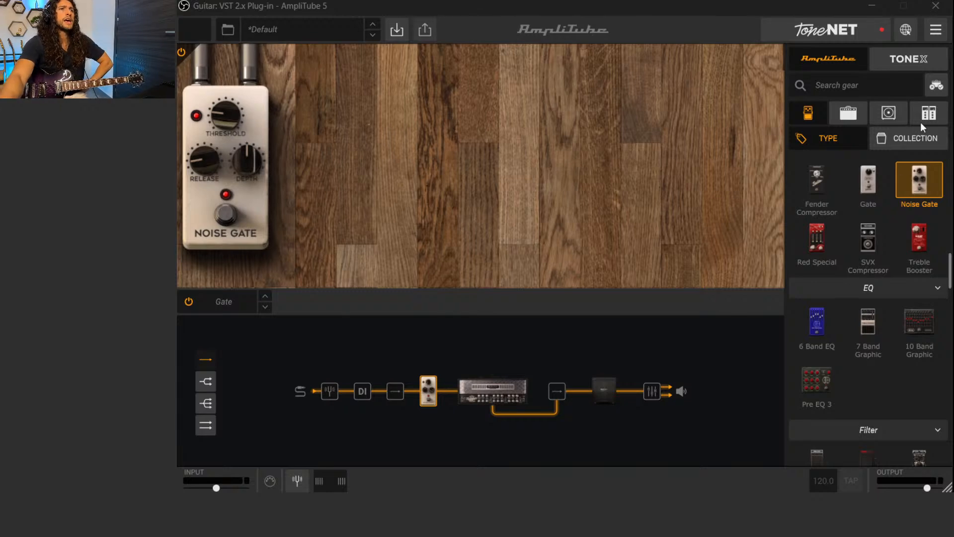
left_click_drag(411, 201, 329, 168)
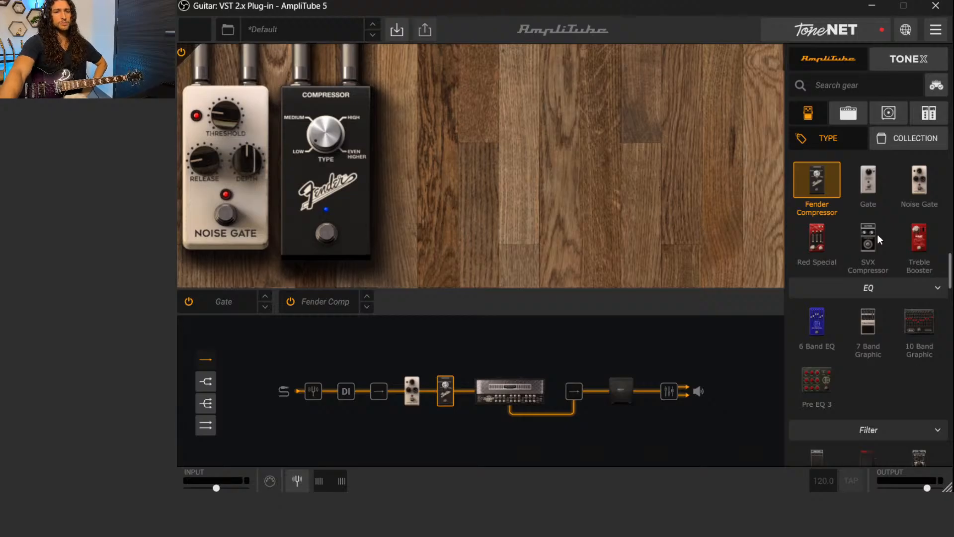
scroll(877, 236, "up", 2)
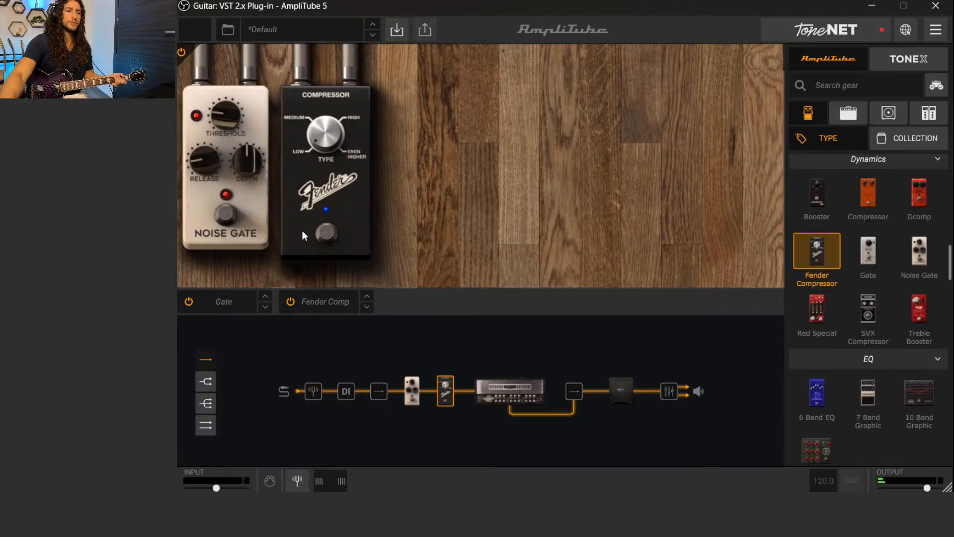
Toggle the Fender Compressor off and on repeatedly to compare the tone with and without it
left_click(327, 233)
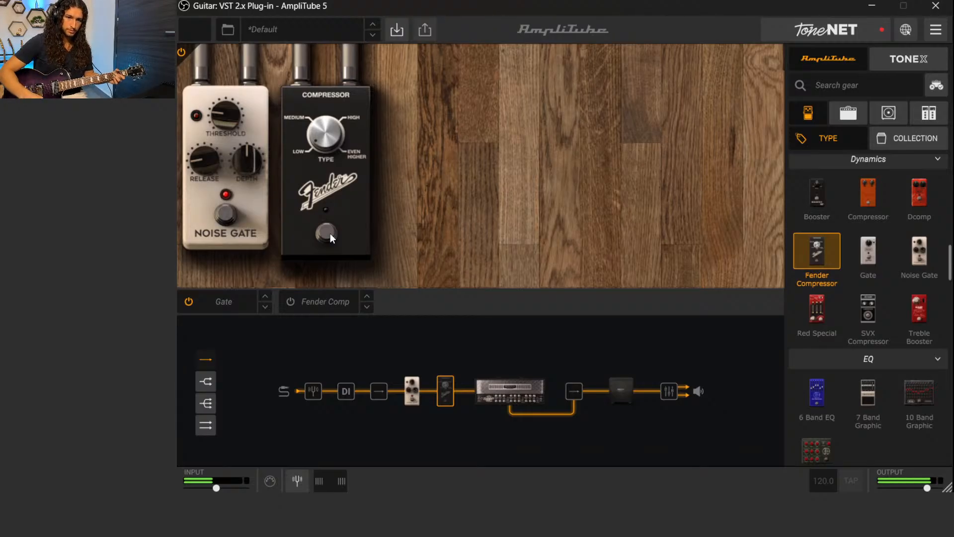
left_click(330, 233)
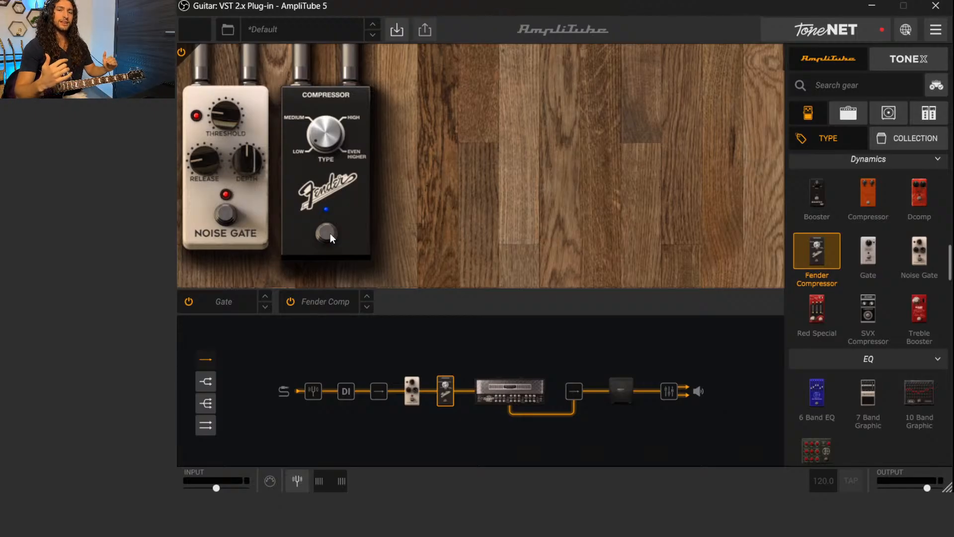
left_click(329, 234)
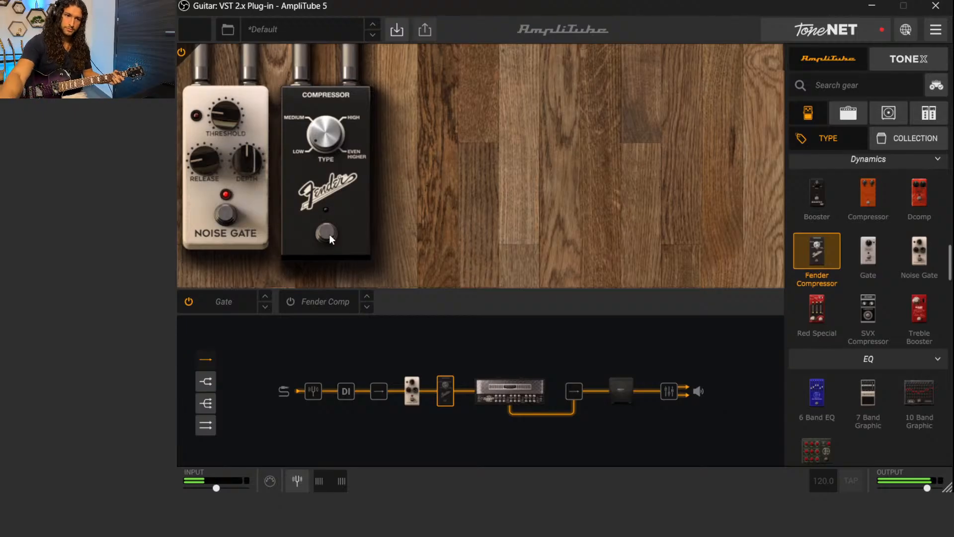
left_click(329, 234)
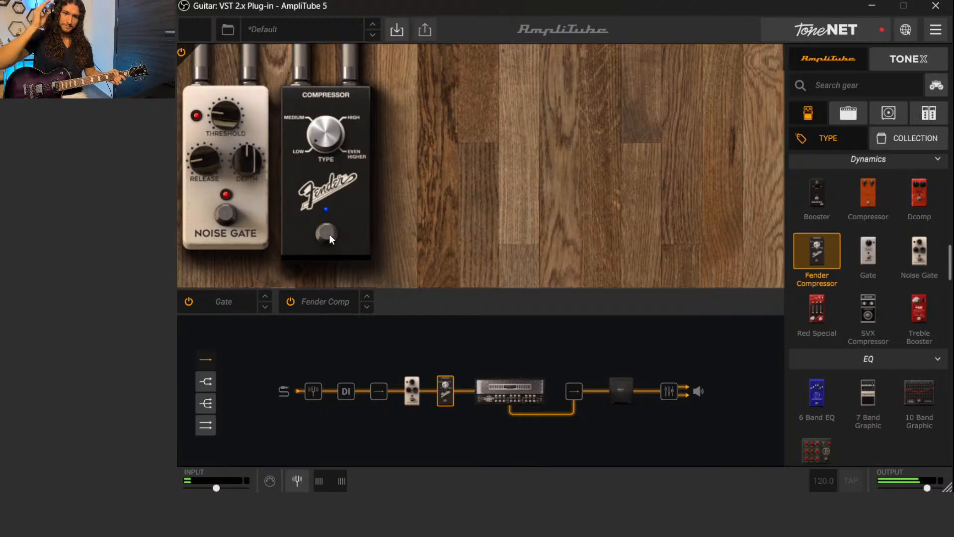
left_click(329, 234)
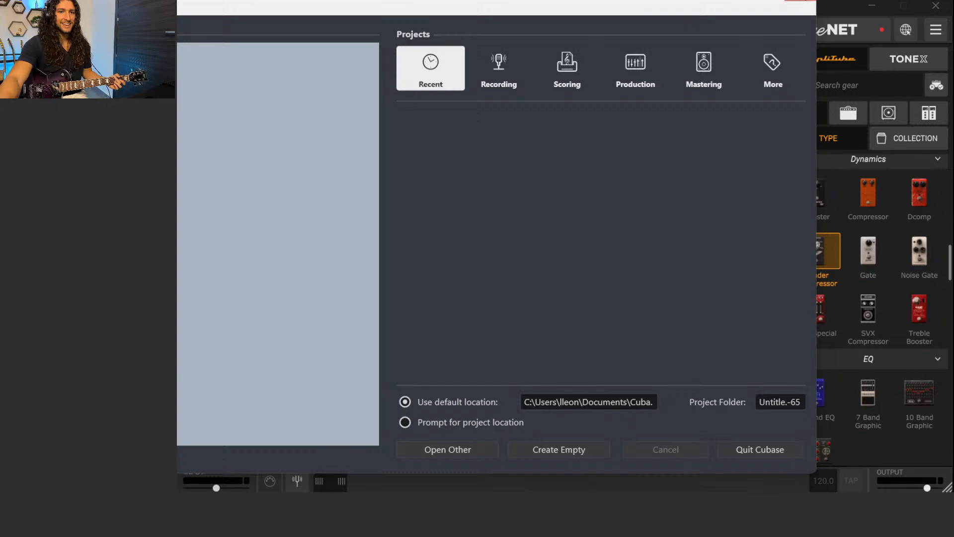
Dismiss the Cubase project window, return to AmpliTube and switch the Fender Compressor back on
left_click(799, 0)
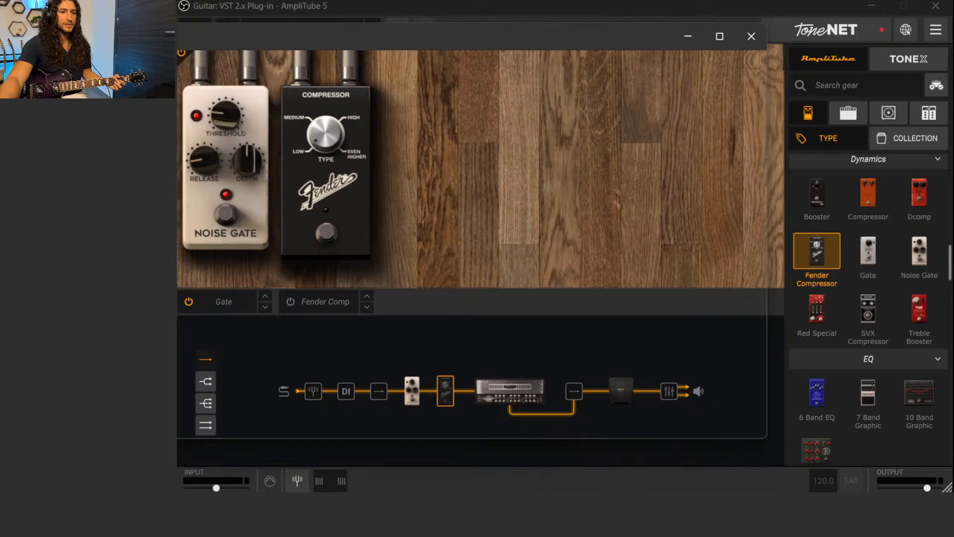
mouse_move(642, 524)
left_click(714, 461)
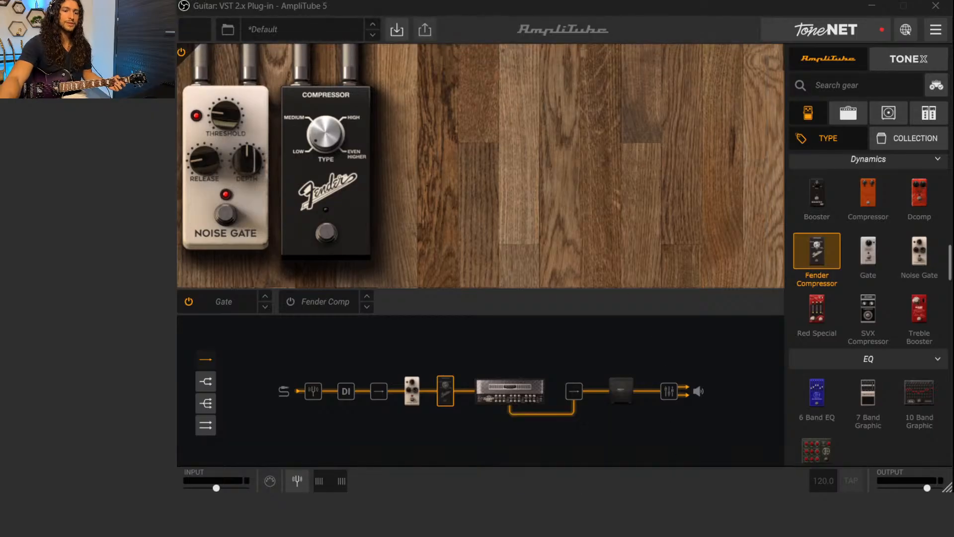
mouse_move(672, 524)
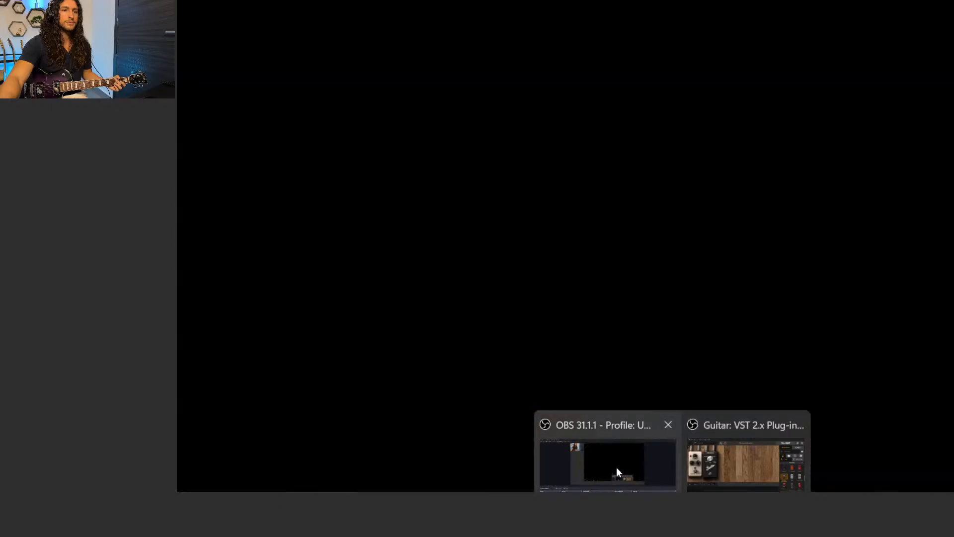
left_click(616, 468)
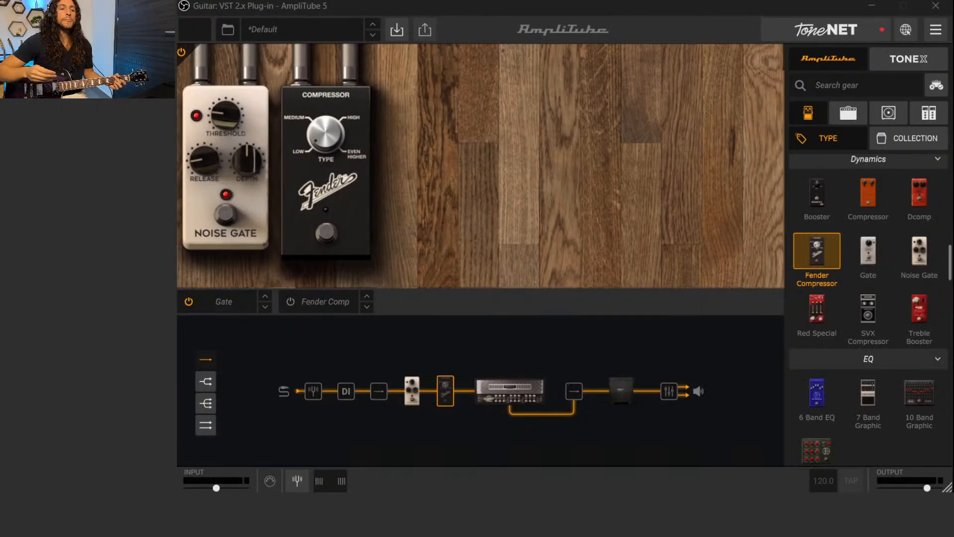
left_click(289, 302)
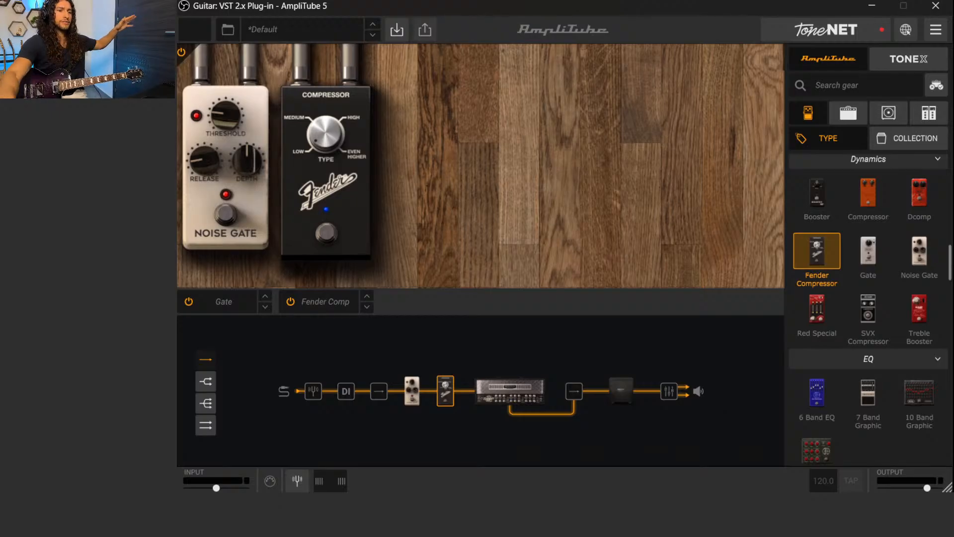
Look at the UltraTuner, return to the pedalboard and add a 7 Band Graphic EQ after the Fender Compressor
left_click(312, 392)
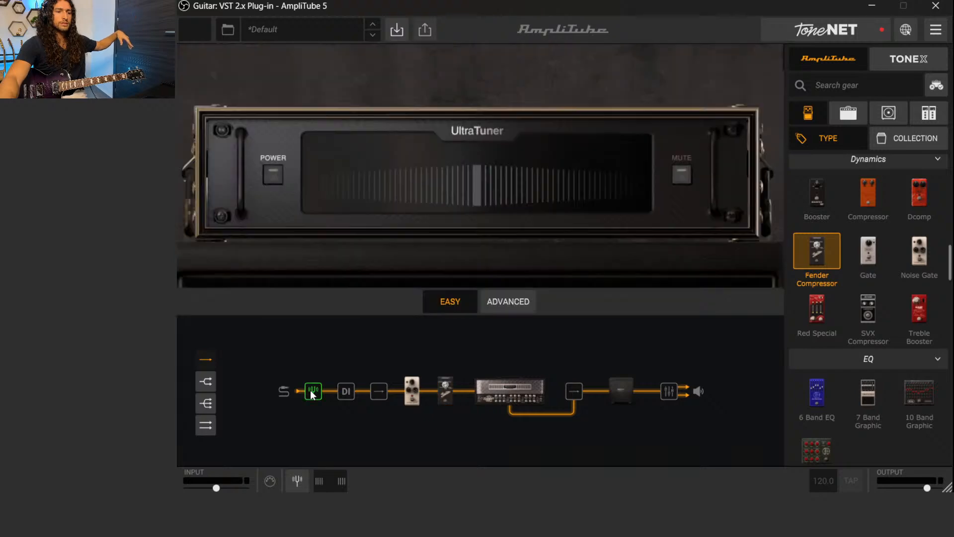
left_click(405, 394)
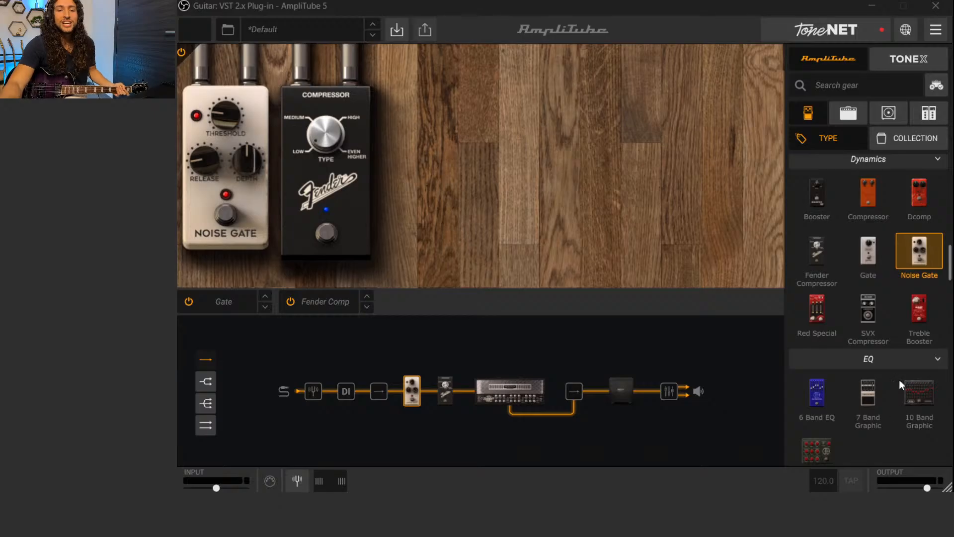
scroll(882, 343, "down", 3)
left_click_drag(872, 332, 446, 175)
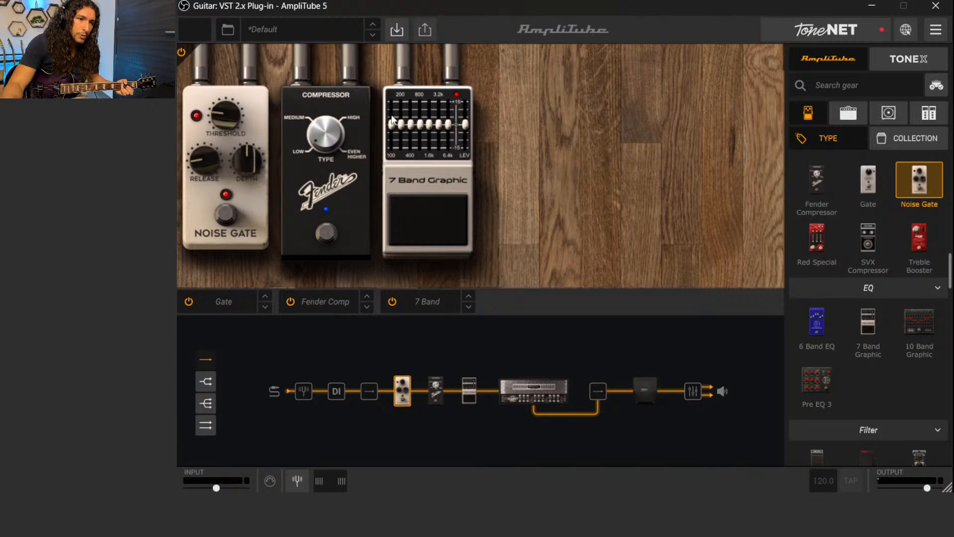
Audition the graphic EQ's 100 Hz band at full cut and at 15 dB boost, then settle it just above the centre
left_click_drag(396, 127, 396, 127)
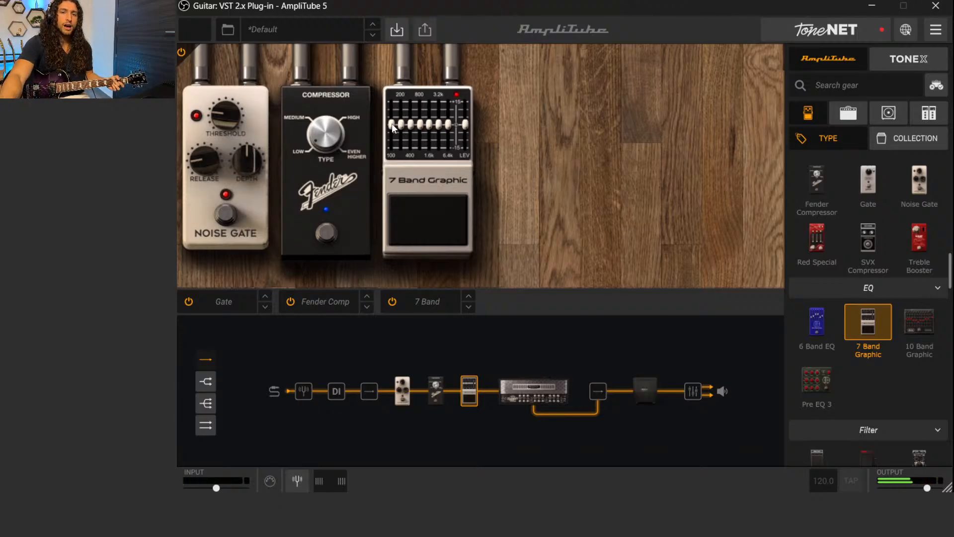
mouse_move(391, 126)
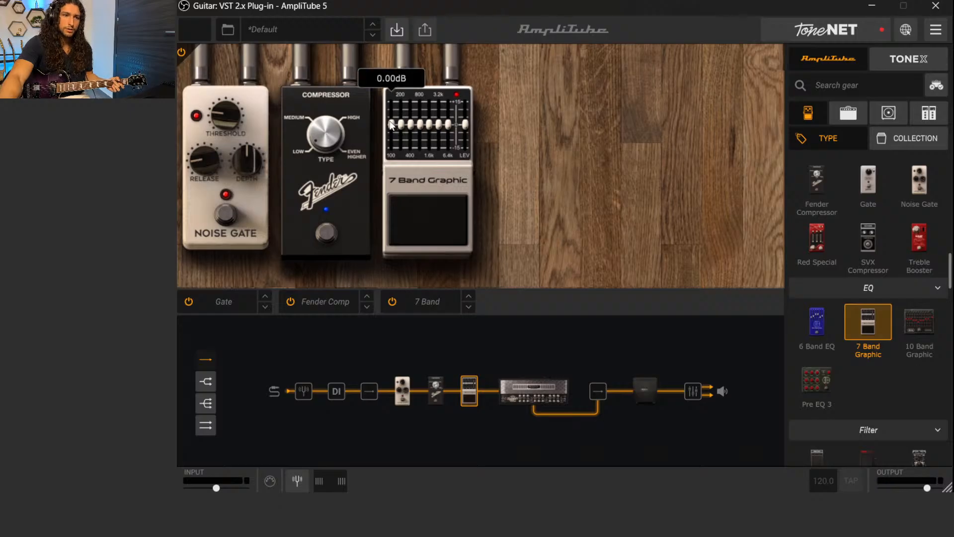
left_click_drag(391, 125, 391, 166)
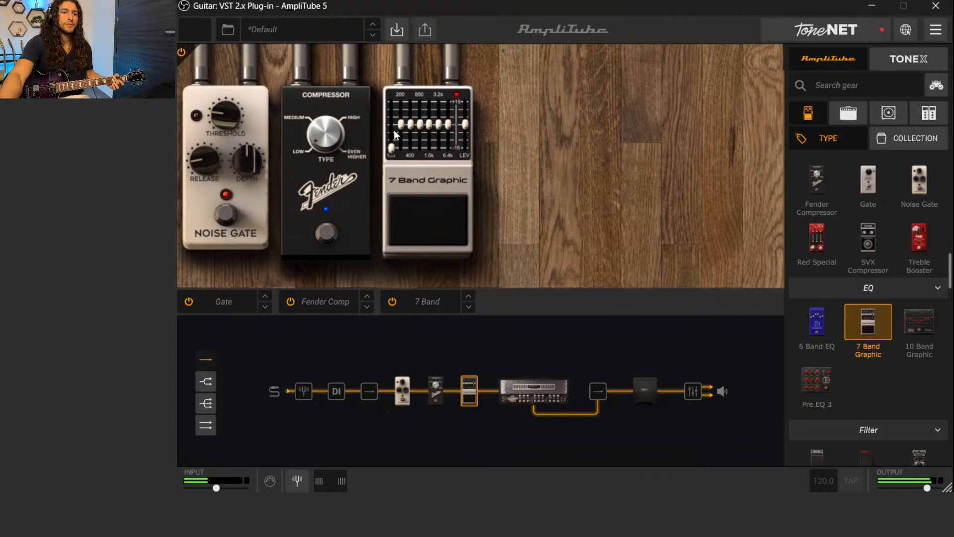
mouse_move(390, 146)
left_click_drag(390, 145, 387, 98)
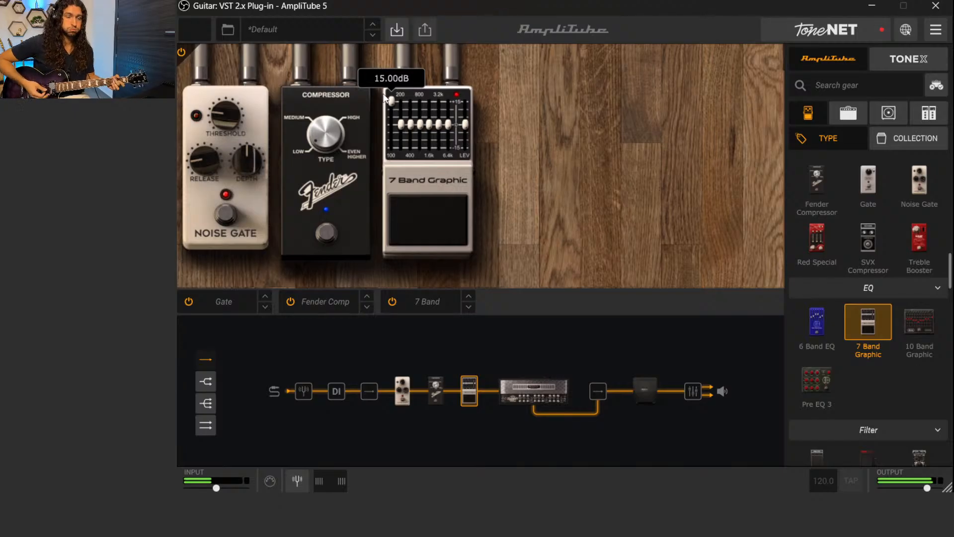
left_click_drag(385, 95, 387, 128)
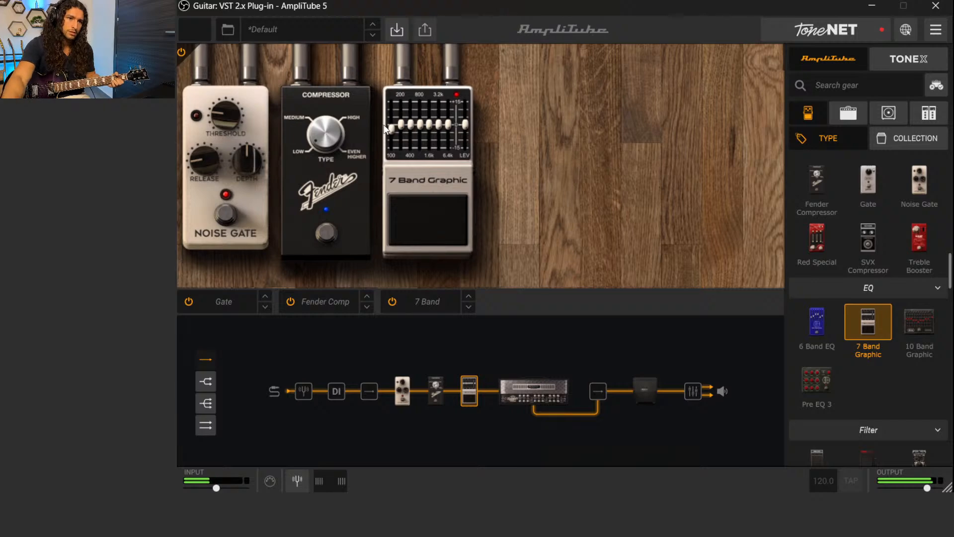
left_click_drag(392, 130, 392, 127)
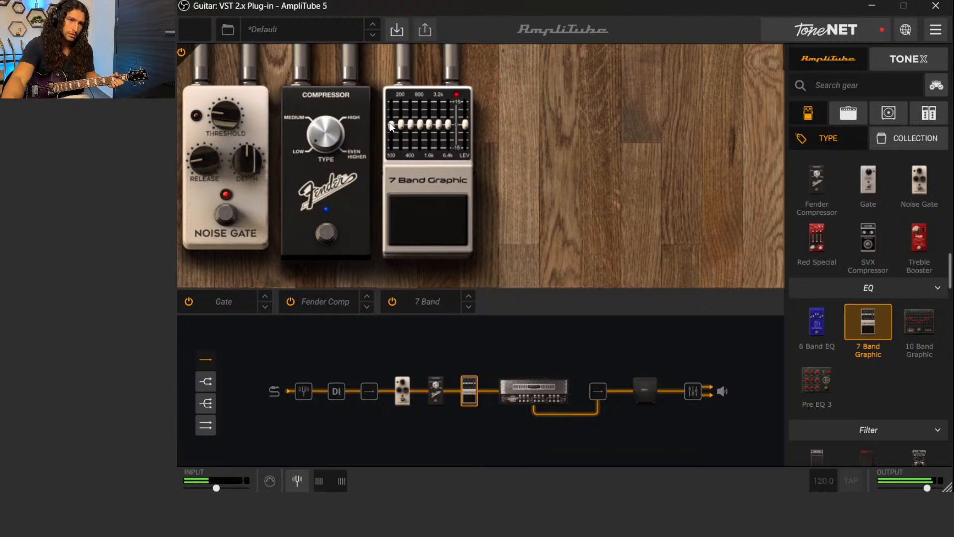
left_click_drag(391, 126, 389, 126)
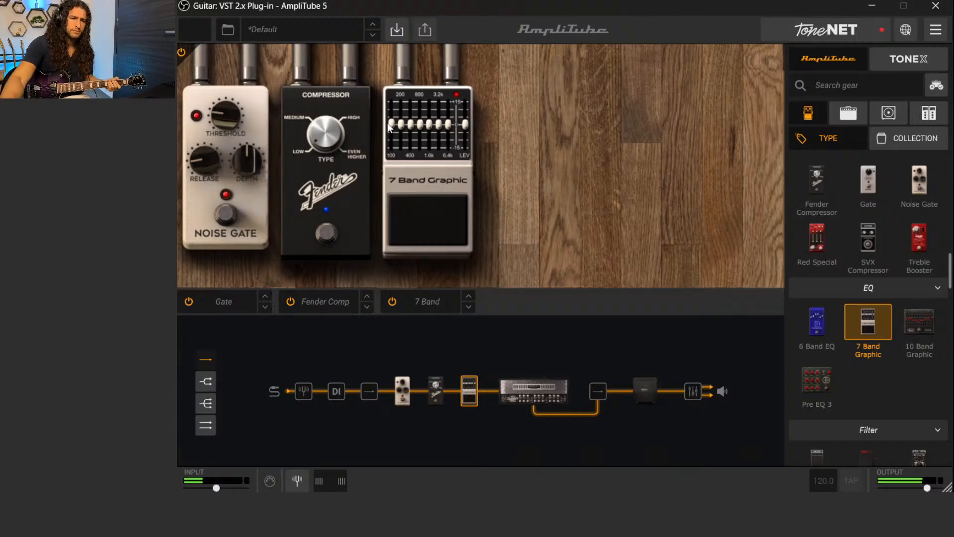
mouse_move(393, 127)
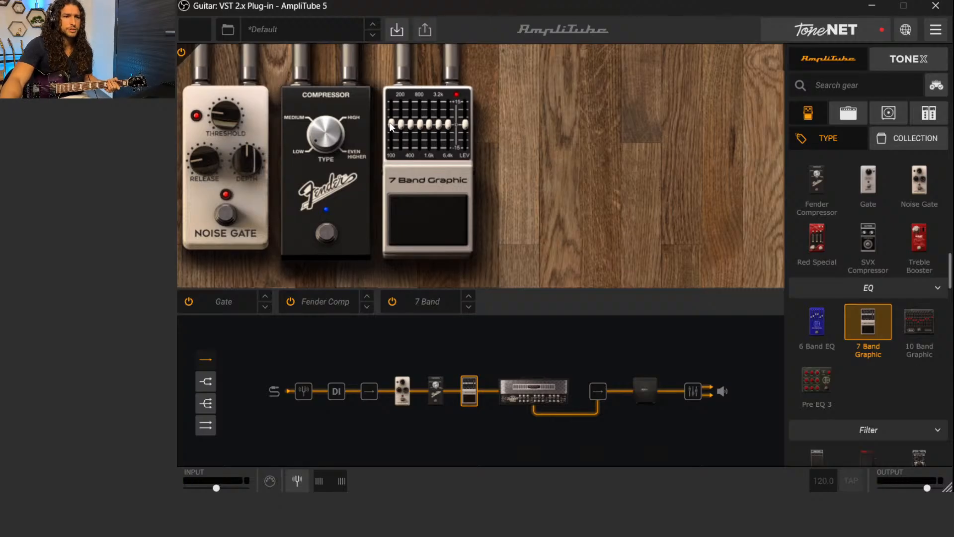
scroll(390, 126, "up", 2)
scroll(391, 126, "down", 1)
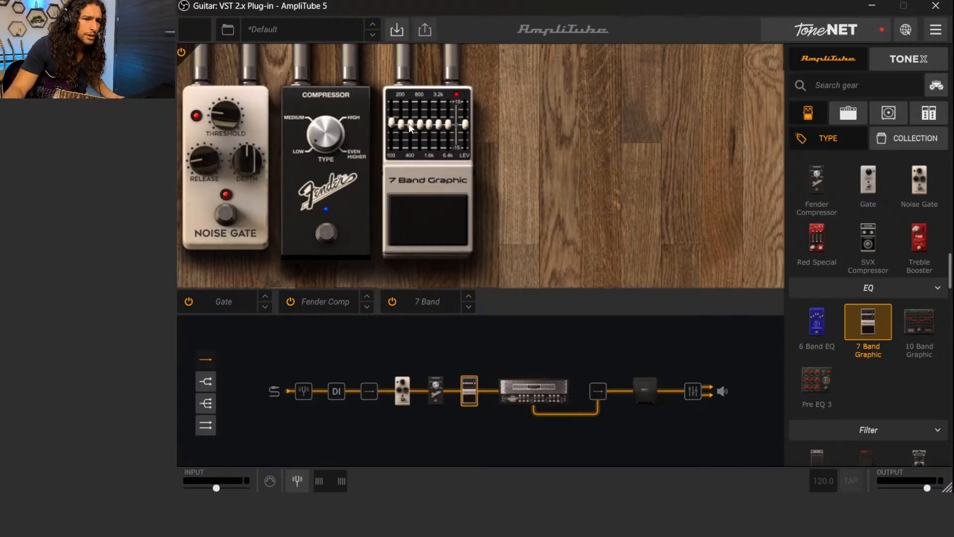
Audition the graphic EQ's 200 Hz band at full cut, full boost and about 1 dB boost, then settle it at -1 dB
left_click_drag(402, 124, 401, 169)
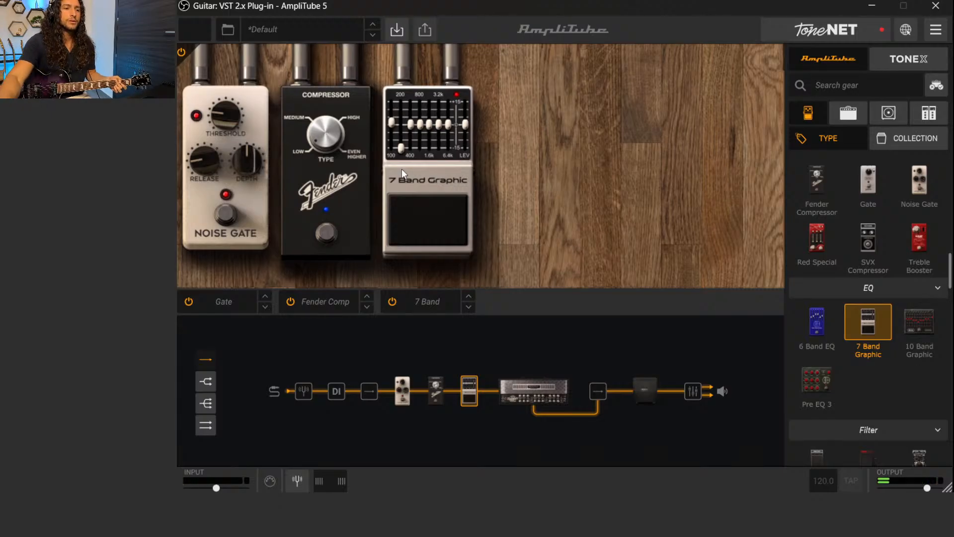
left_click_drag(401, 147, 409, 85)
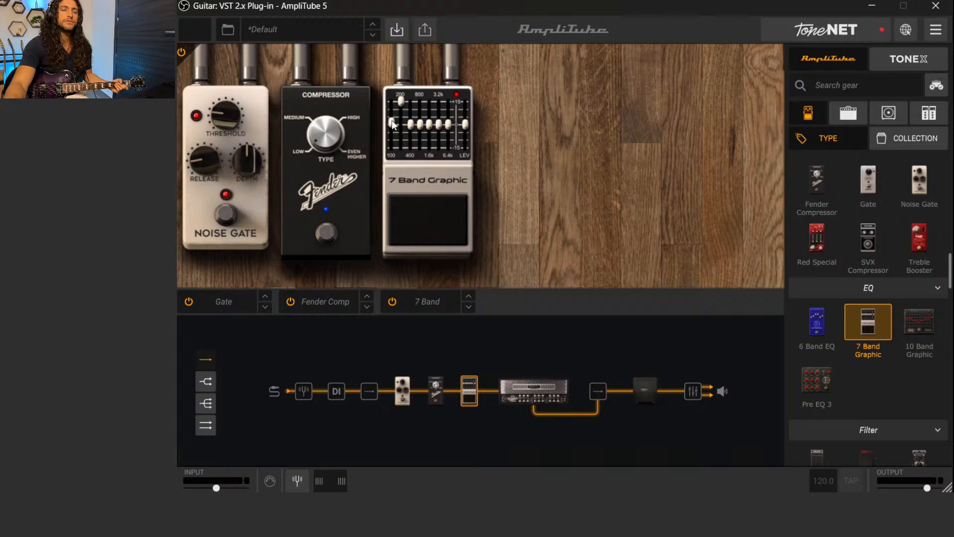
left_click_drag(403, 101, 404, 123)
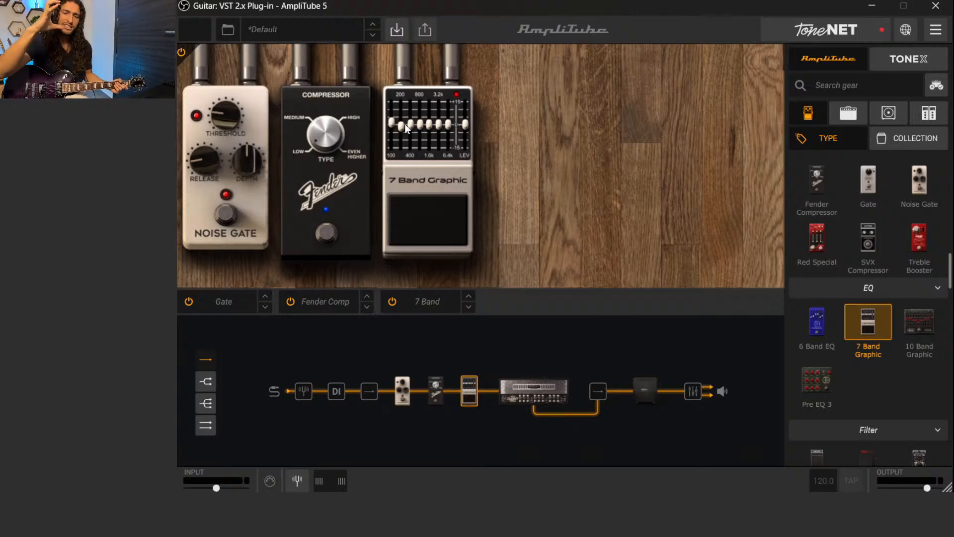
left_click_drag(406, 127, 401, 125)
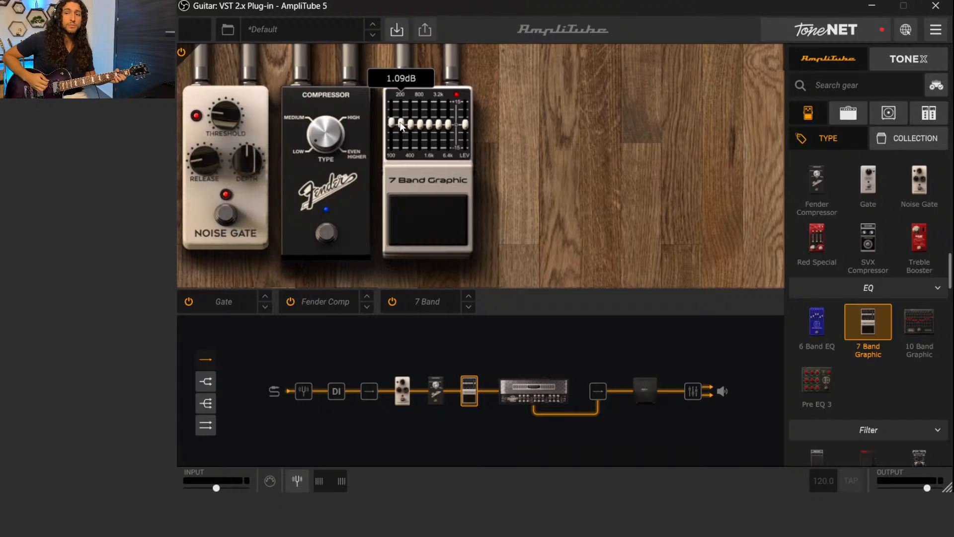
left_click_drag(401, 125, 407, 166)
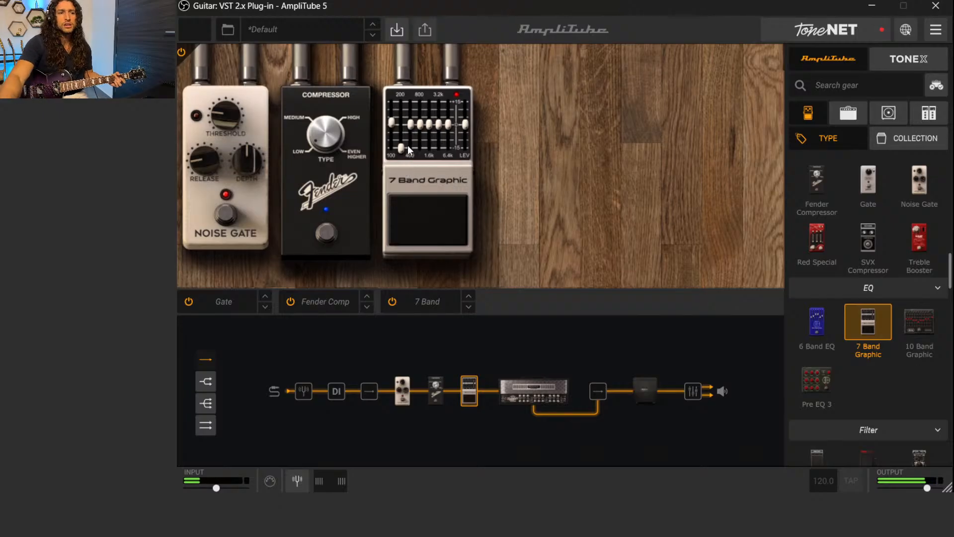
left_click_drag(401, 148, 395, 79)
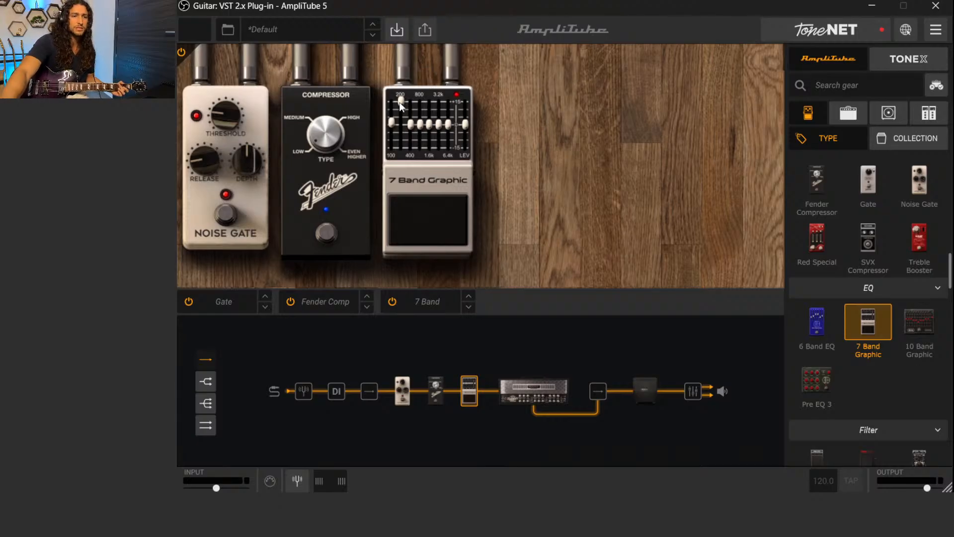
mouse_move(402, 106)
left_click_drag(401, 112, 404, 132)
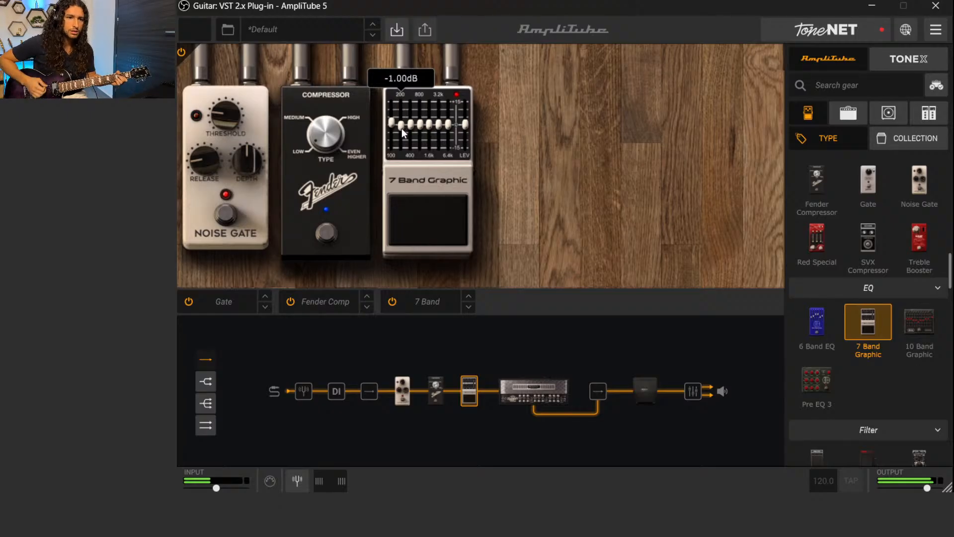
Compare small boosts and cuts on the graphic EQ's 200 Hz band and settle it at -1.70 dB
mouse_move(402, 127)
left_mouse_down()
mouse_move(398, 117)
mouse_move(402, 129)
left_mouse_up()
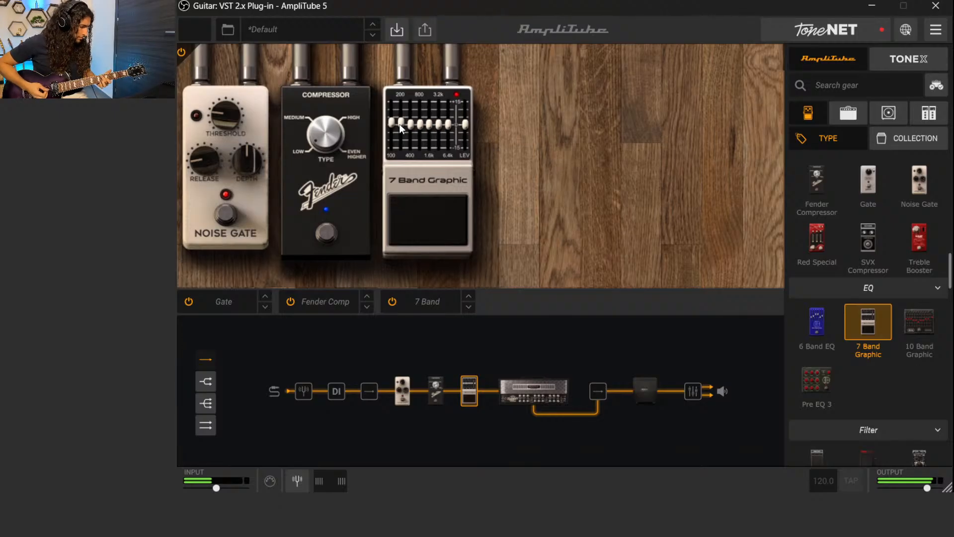
left_click_drag(402, 129, 399, 132)
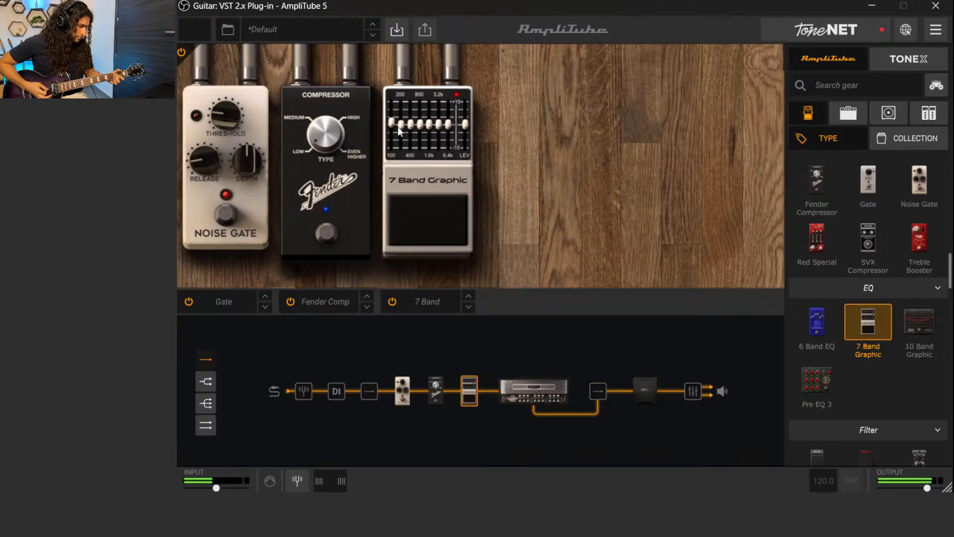
mouse_move(401, 128)
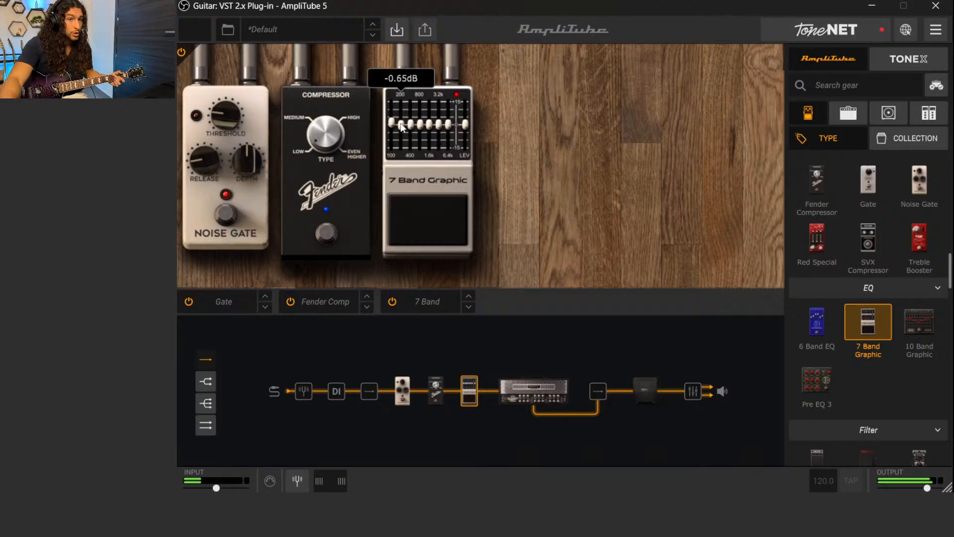
scroll(401, 129, "down", 1)
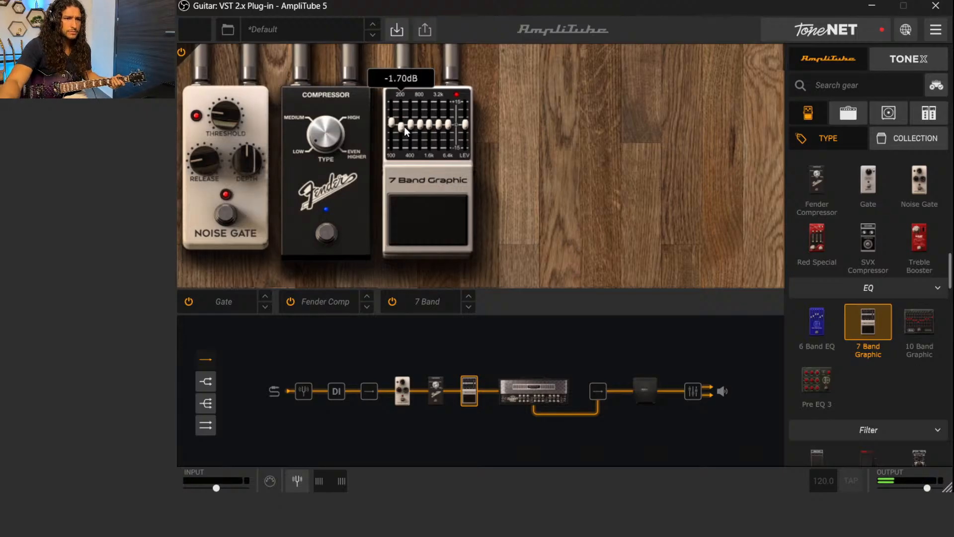
Audition the graphic EQ's 400 Hz band at full cut and 15 dB boost, then ease it down to just above the centre
left_click_drag(411, 128, 408, 148)
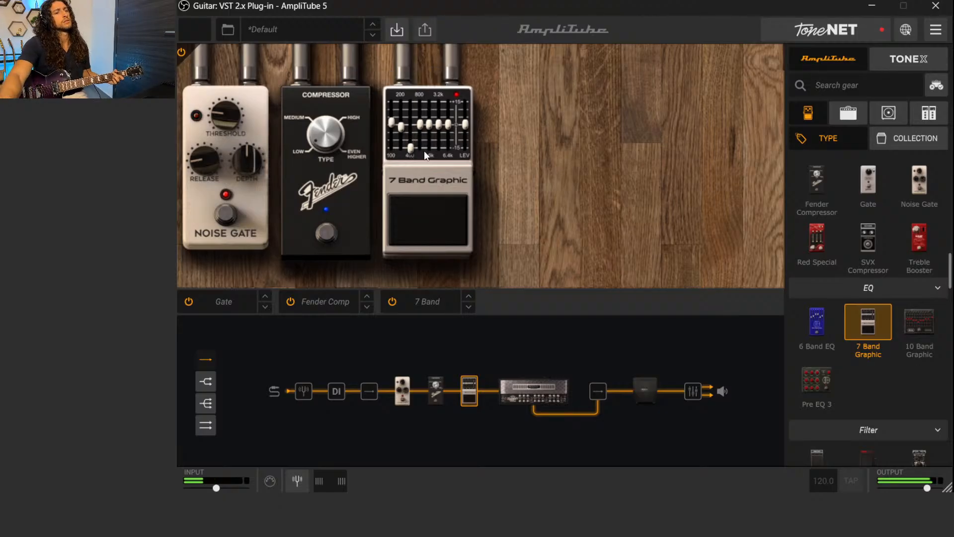
left_click_drag(410, 147, 411, 85)
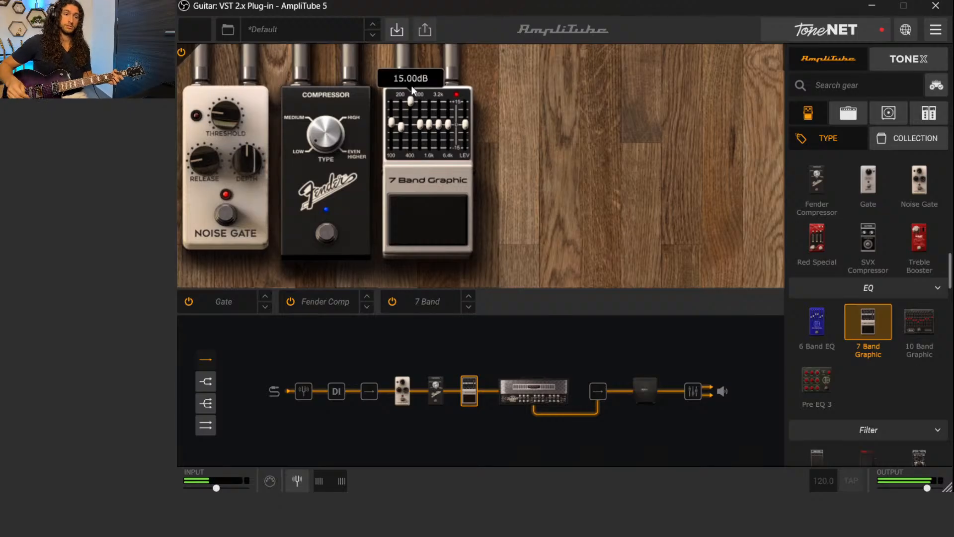
left_click_drag(413, 100, 418, 146)
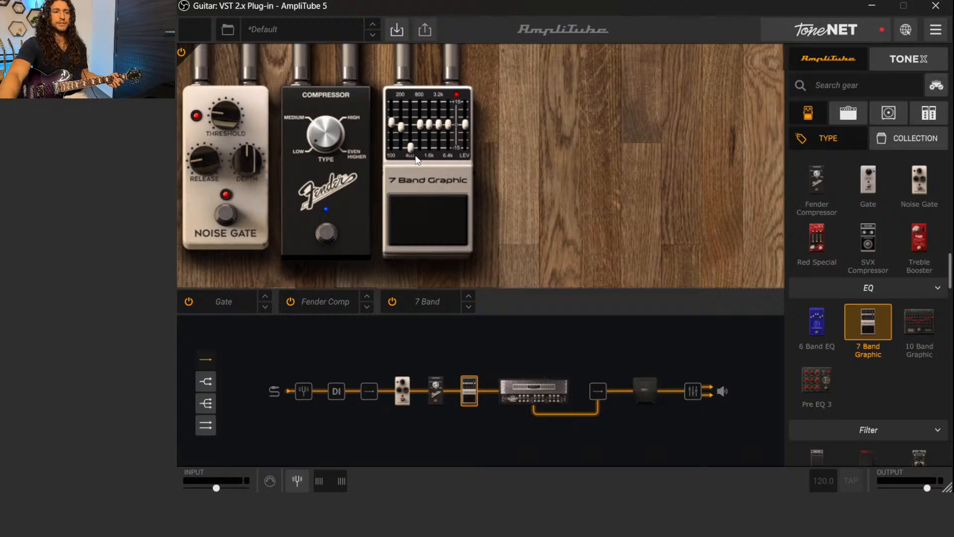
left_click_drag(413, 148, 412, 101)
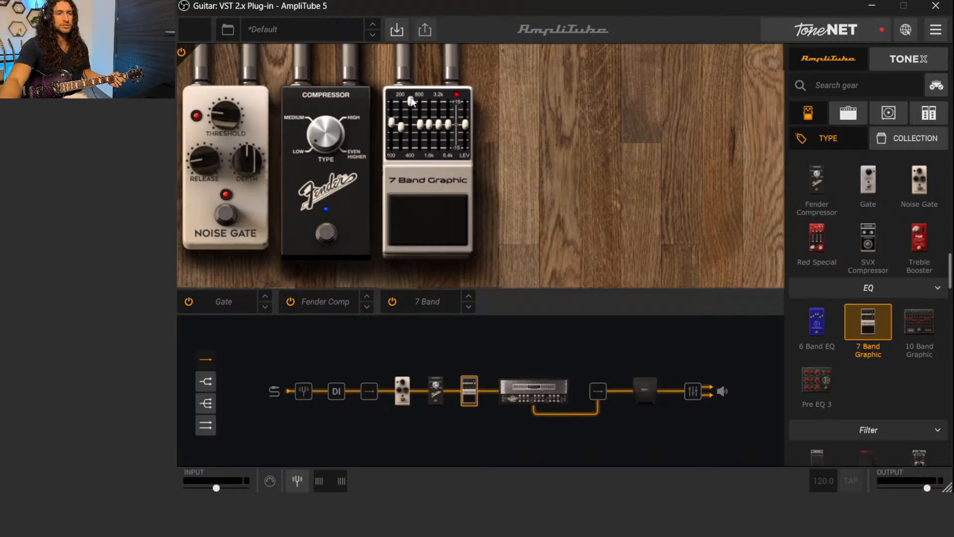
mouse_move(410, 101)
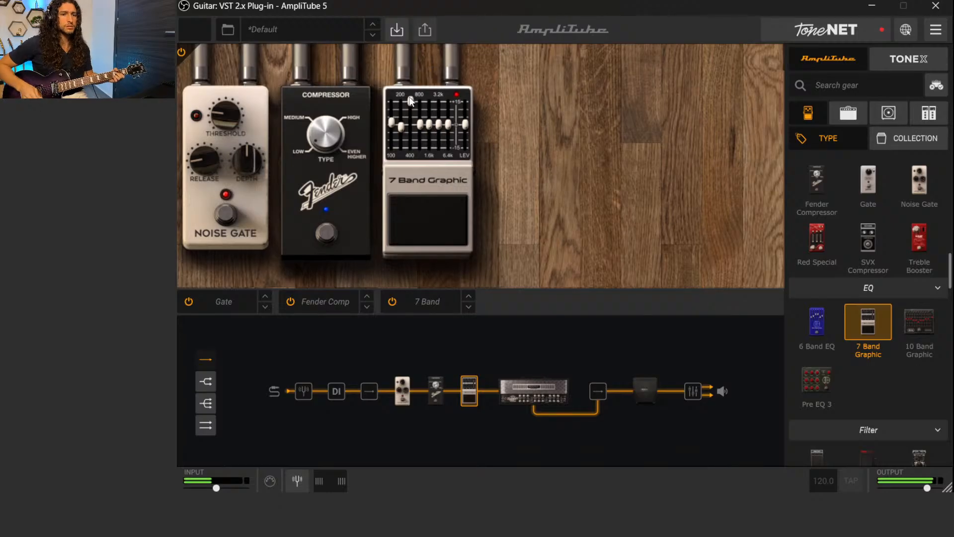
left_click_drag(410, 101, 408, 122)
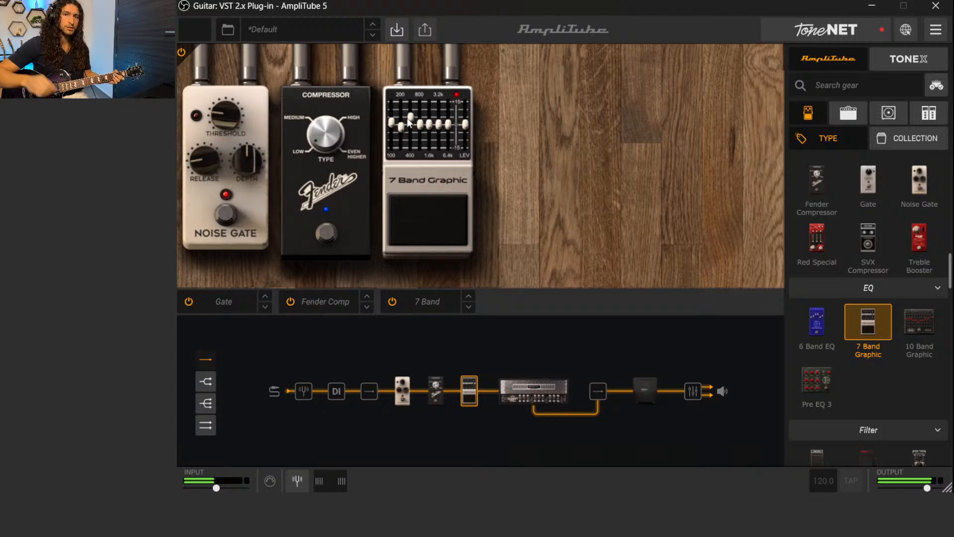
left_click_drag(407, 120, 407, 121)
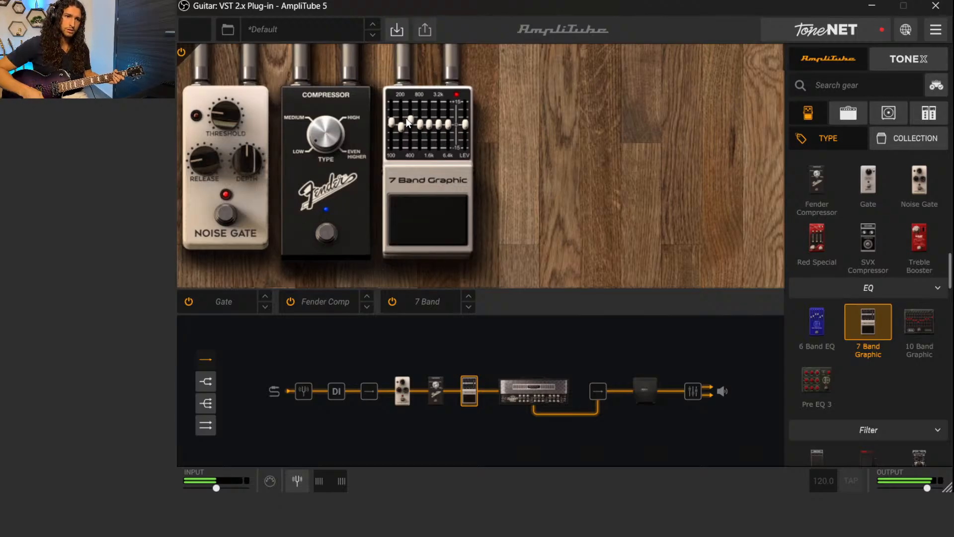
left_click_drag(407, 121, 406, 123)
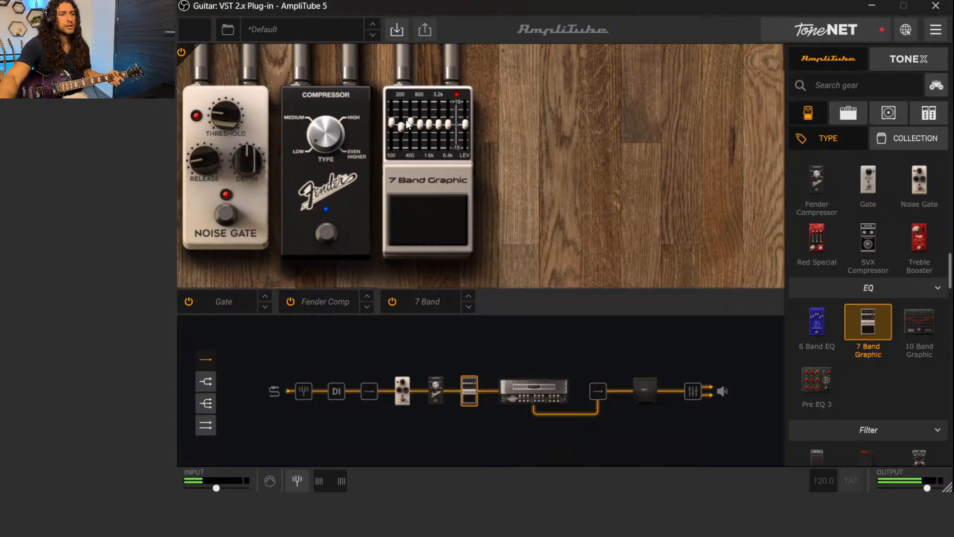
Fine-tune the 400 Hz band around the centre, trying about 0.74 dB, and settle it slightly below the centre
mouse_move(412, 127)
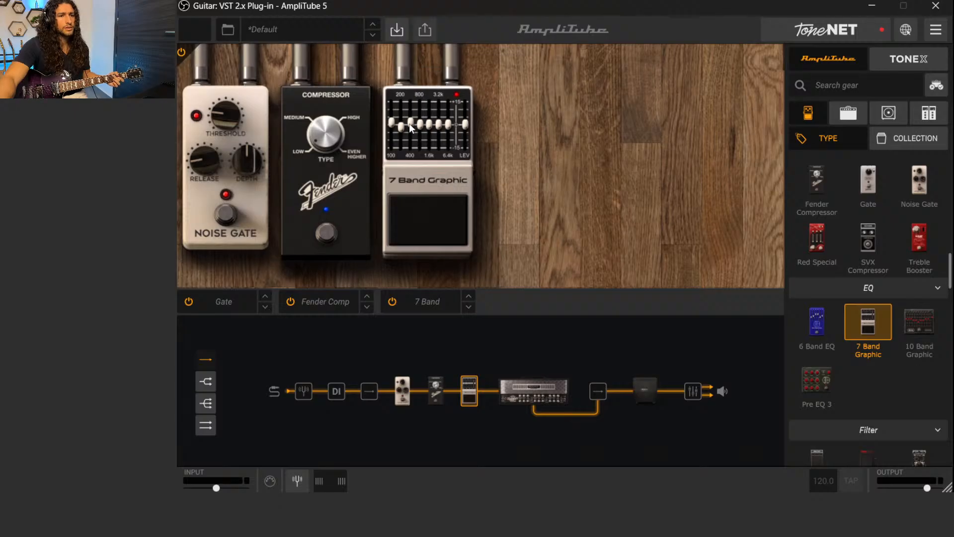
left_click_drag(410, 123, 410, 124)
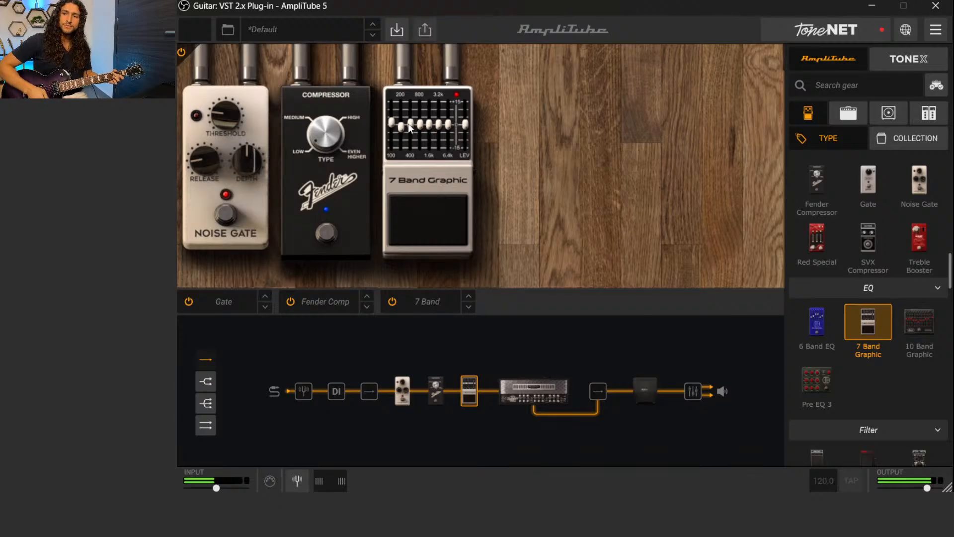
left_click_drag(411, 127, 405, 128)
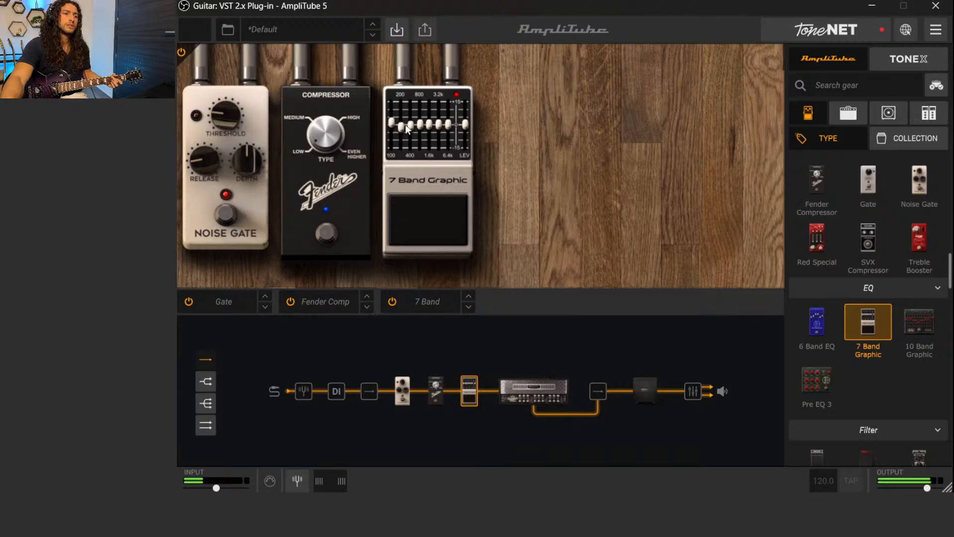
left_click_drag(410, 126, 408, 122)
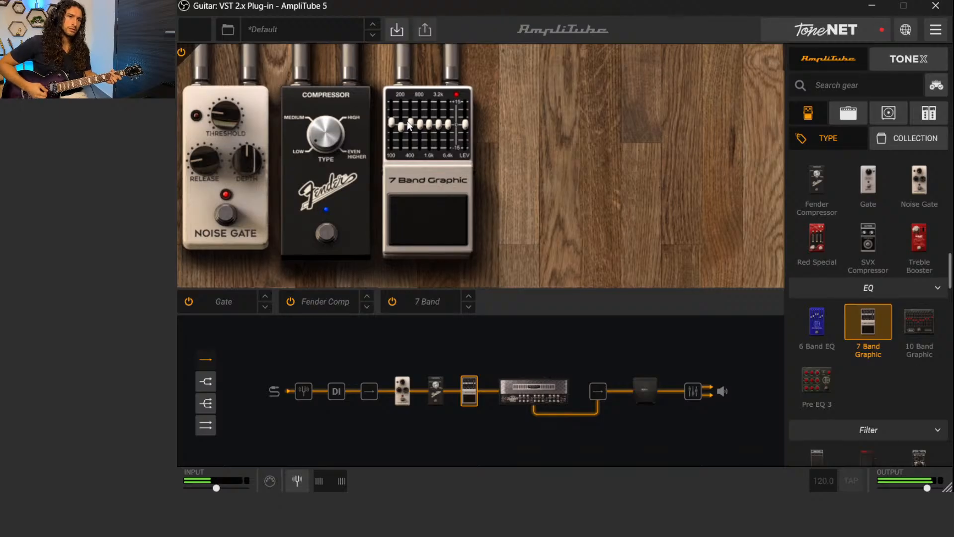
mouse_move(409, 121)
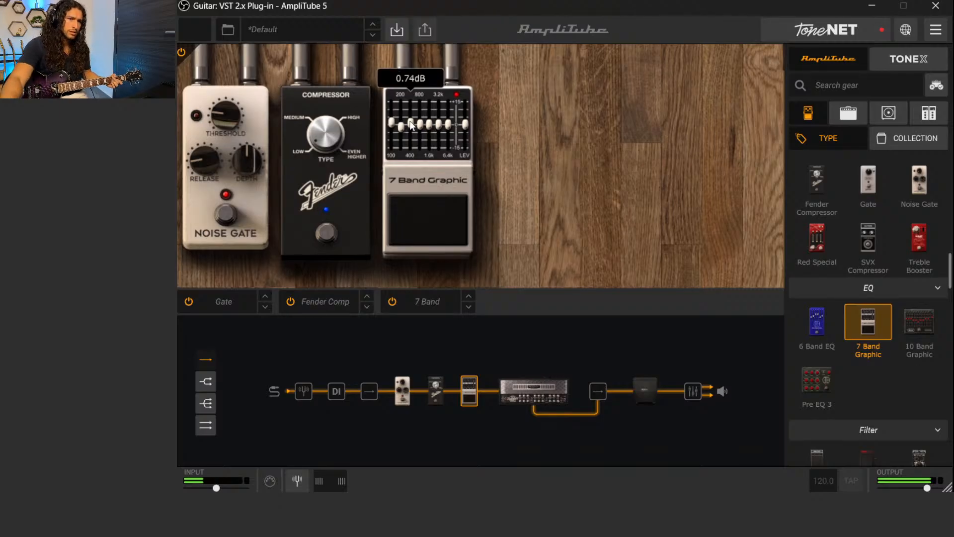
left_click_drag(410, 123, 407, 128)
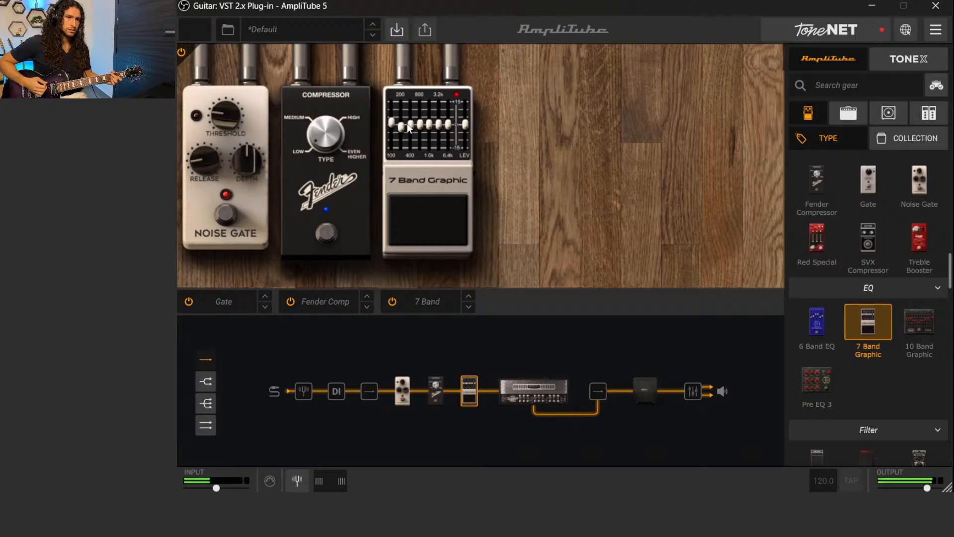
mouse_move(410, 128)
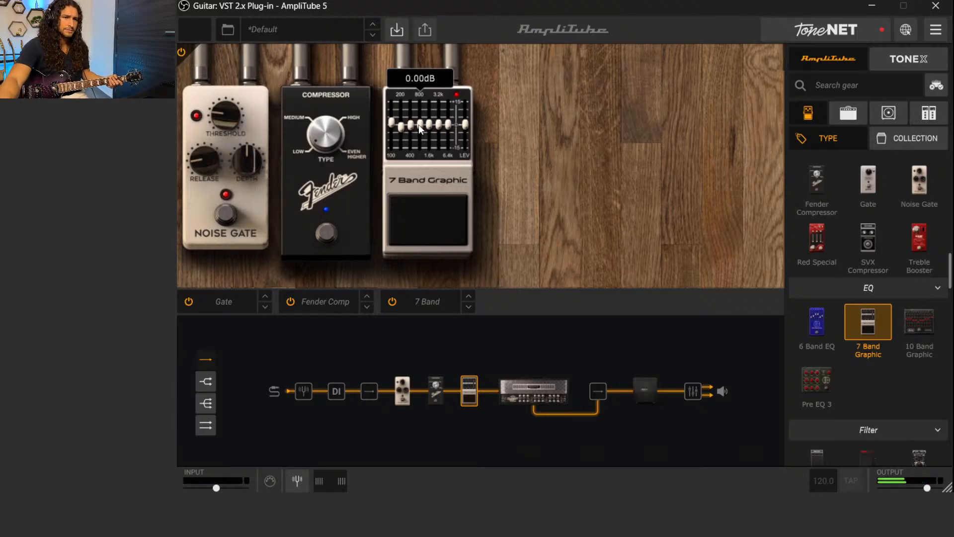
Audition the graphic EQ's 800 Hz band at 15 dB boost and full cut, then bring it to a 1.35 dB boost
left_click_drag(418, 124, 416, 96)
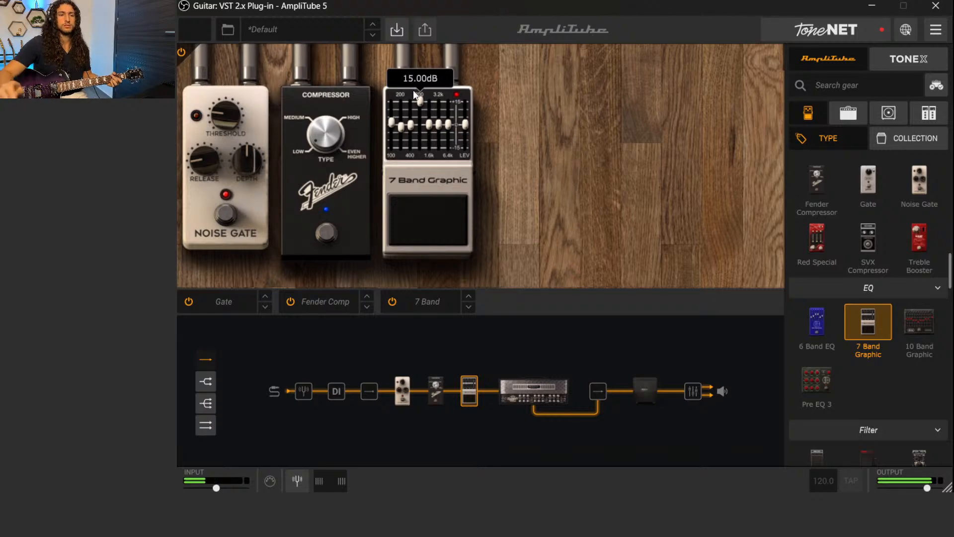
left_click_drag(415, 95, 421, 149)
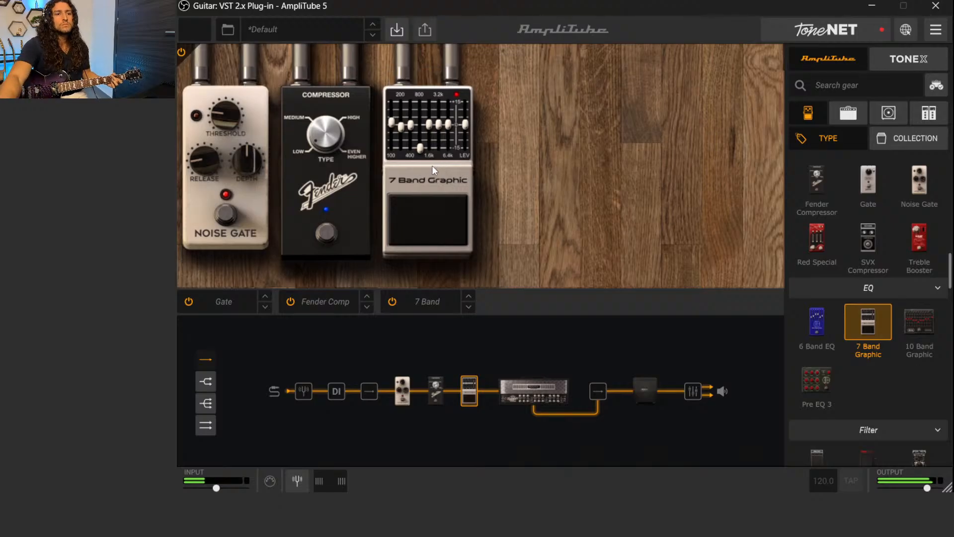
left_click_drag(420, 147, 419, 143)
left_click_drag(418, 135, 419, 133)
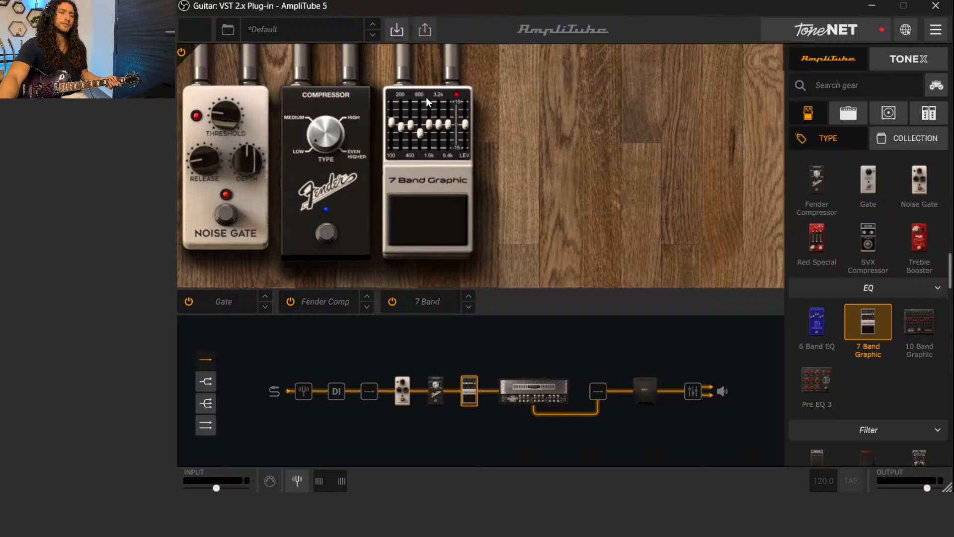
left_click_drag(421, 133, 424, 109)
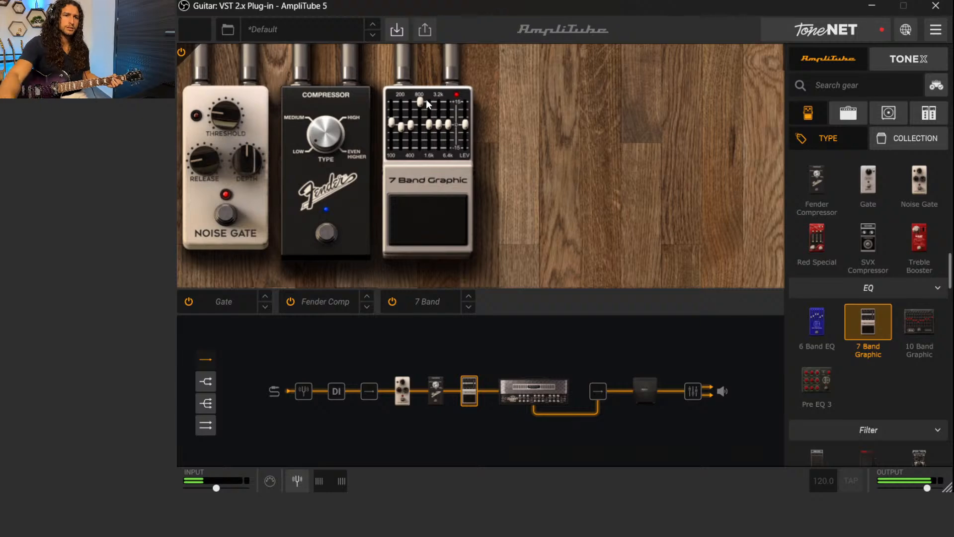
left_click_drag(424, 100, 422, 117)
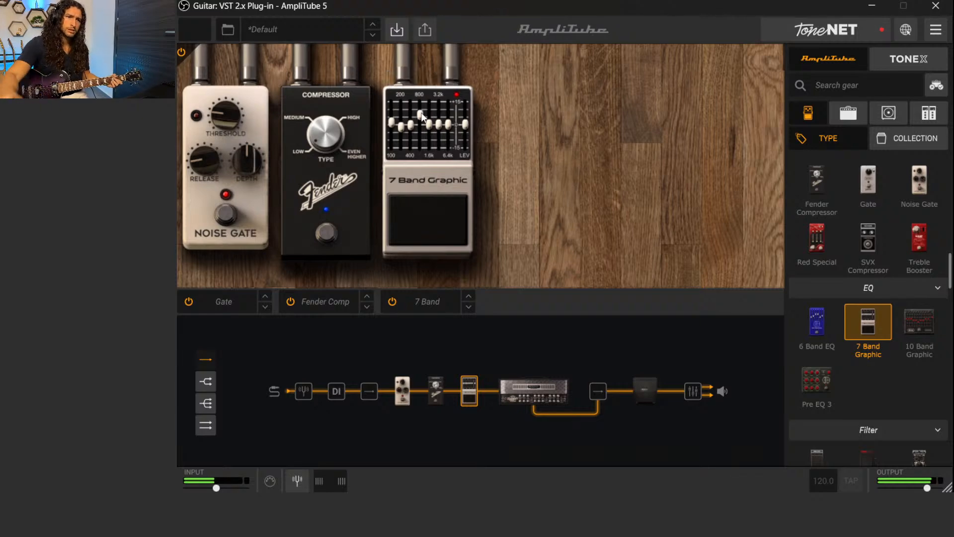
left_click_drag(422, 116, 422, 126)
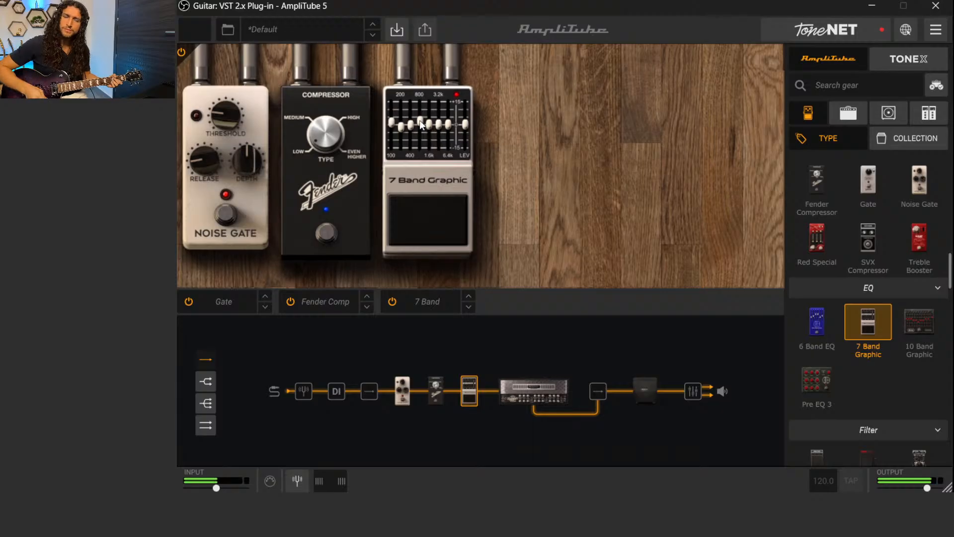
mouse_move(421, 120)
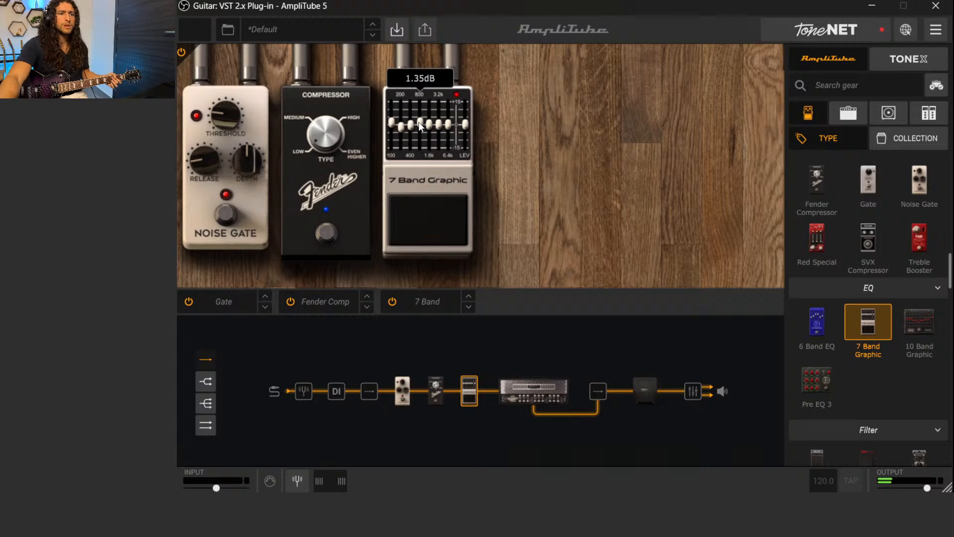
Compare slight cuts on the 800 Hz band, including -0.39 dB, and settle it close to the centre
left_click_drag(419, 121, 418, 124)
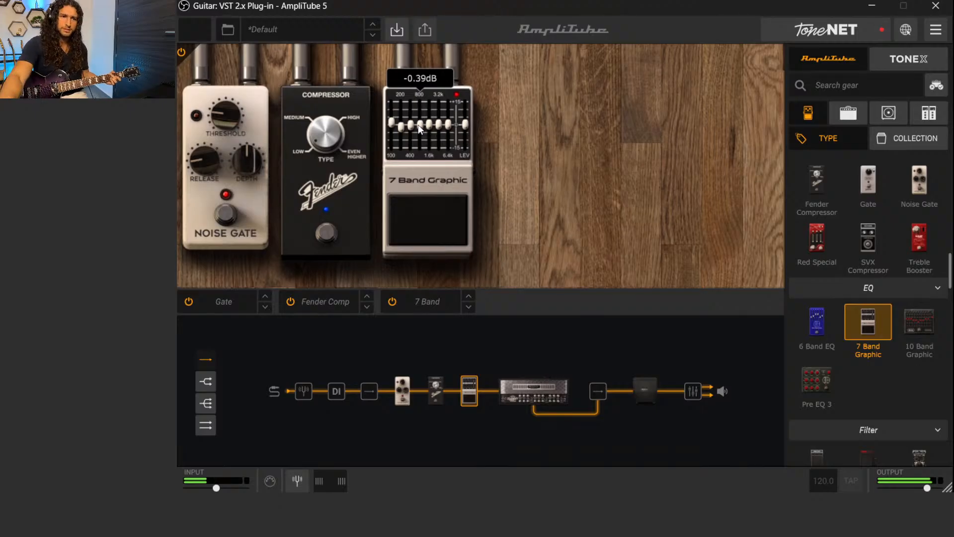
left_click_drag(419, 124, 418, 126)
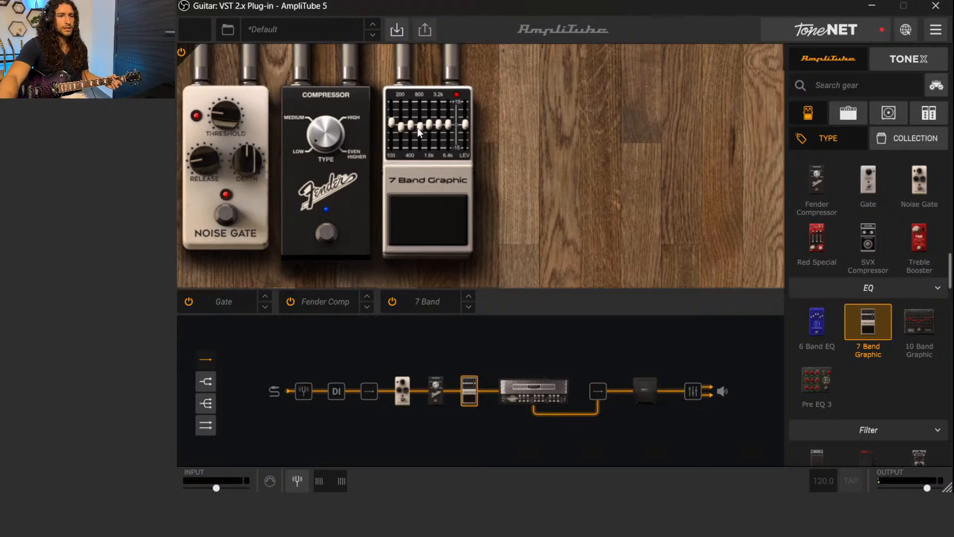
left_click_drag(419, 127, 421, 125)
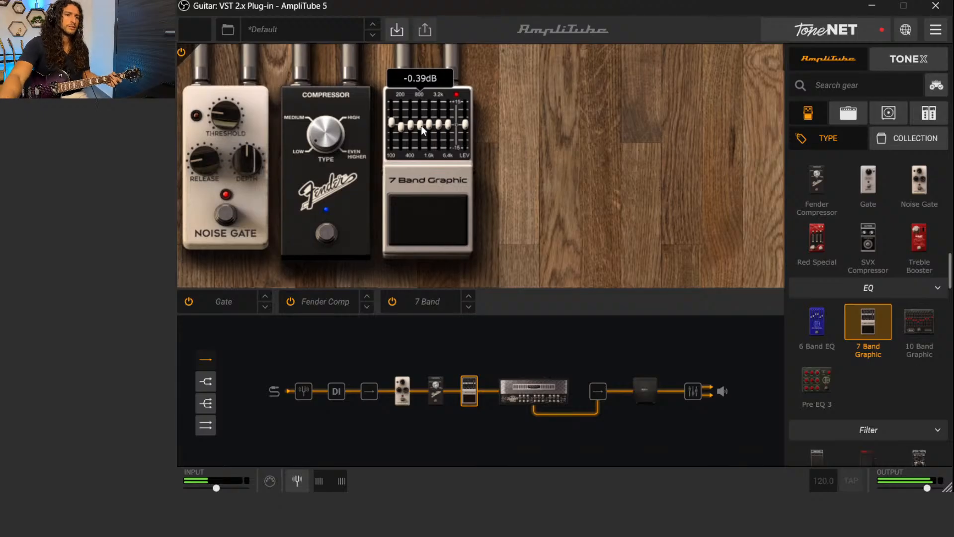
left_click_drag(422, 125, 421, 123)
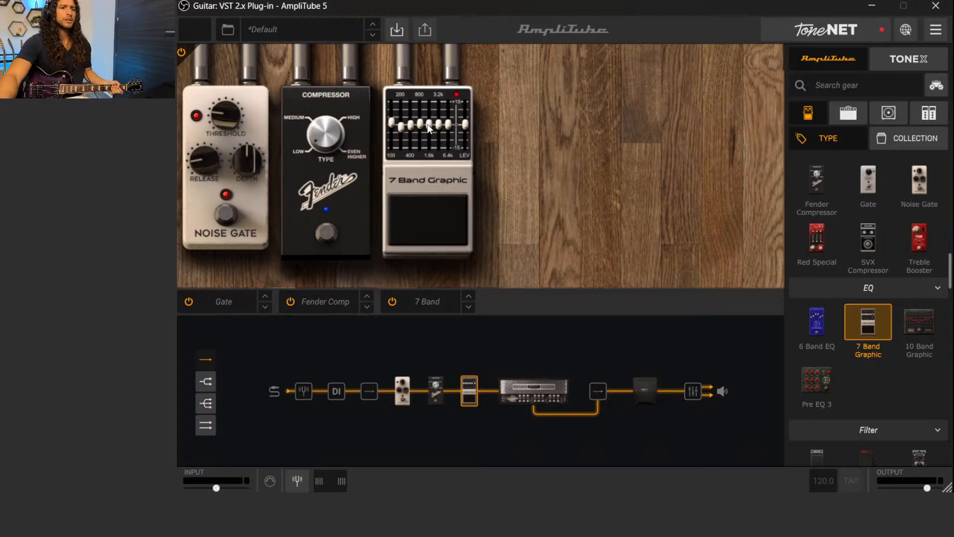
Audition the graphic EQ's 1.6 kHz band at full cut and full boost, then ease it down to a 1.70 dB boost
mouse_move(428, 125)
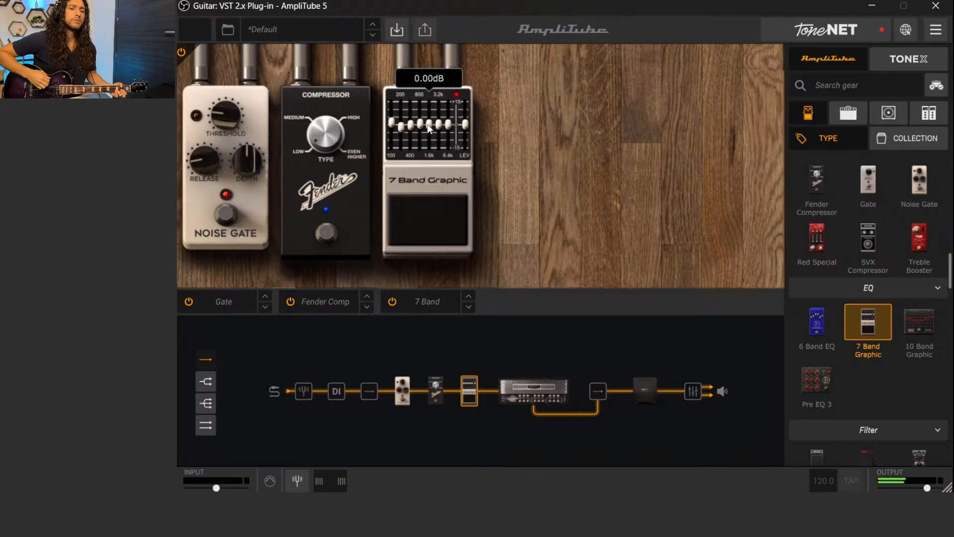
left_click_drag(428, 124, 435, 163)
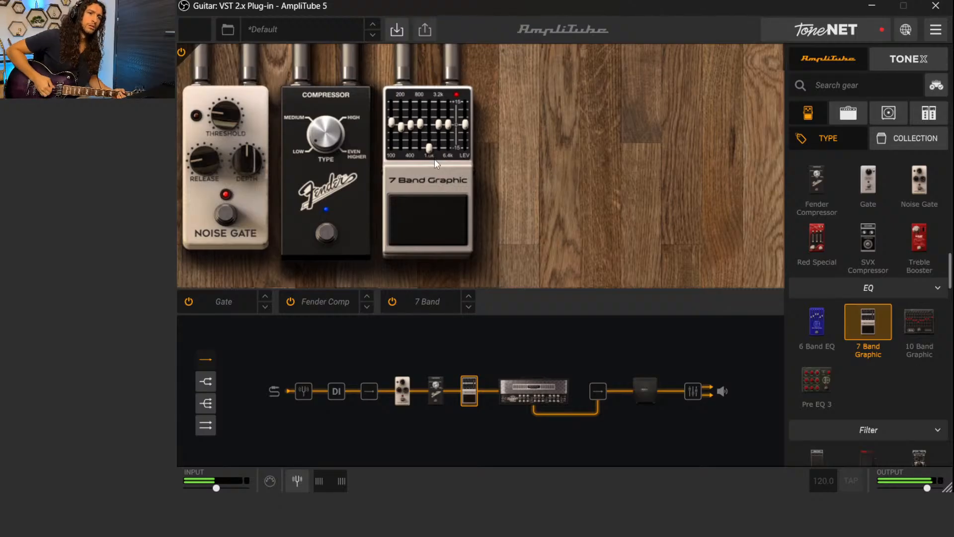
left_click_drag(429, 160, 430, 103)
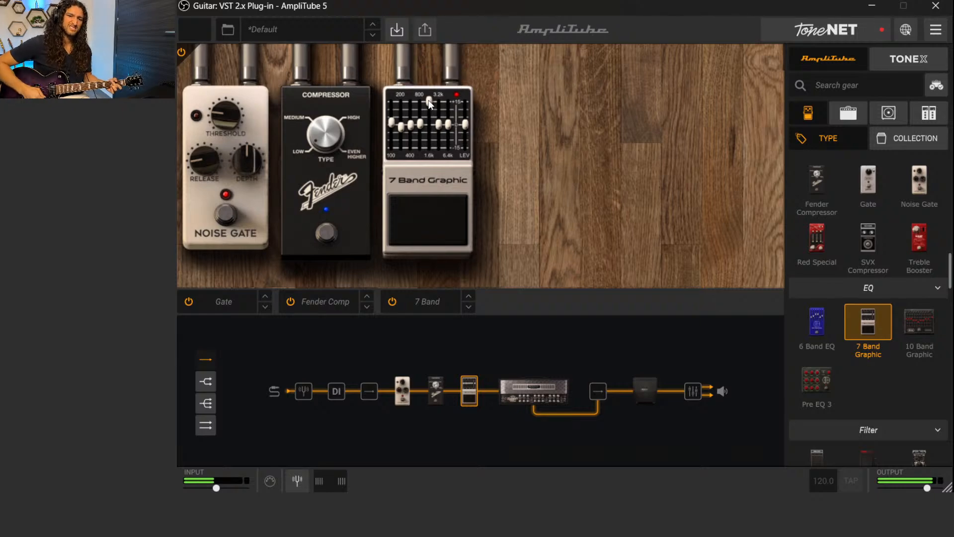
left_click_drag(428, 100, 429, 115)
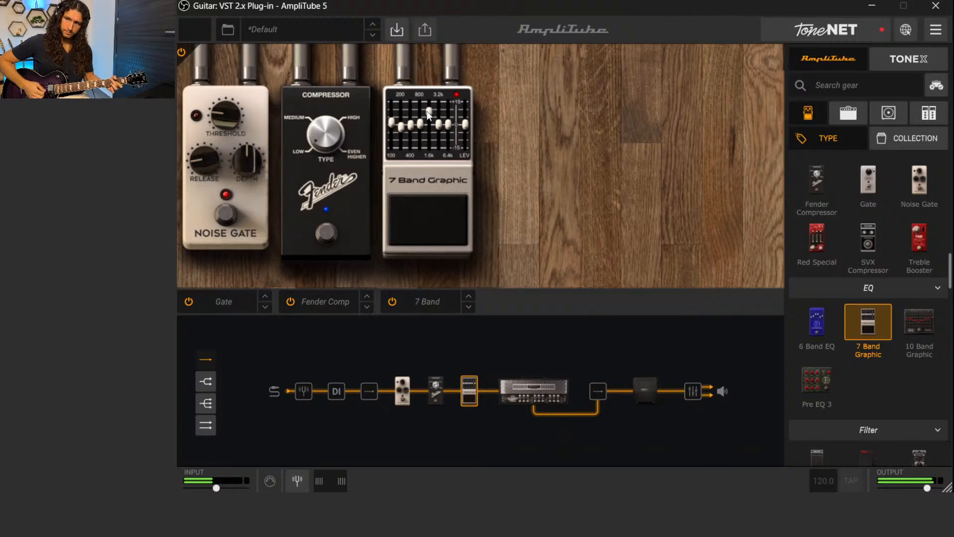
left_click_drag(427, 111, 424, 120)
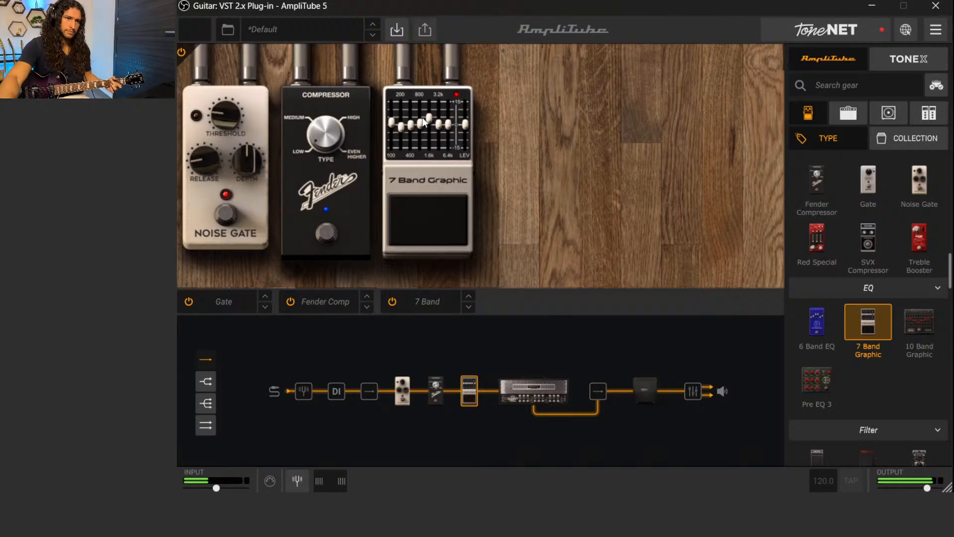
mouse_move(430, 122)
left_click_drag(428, 118, 419, 121)
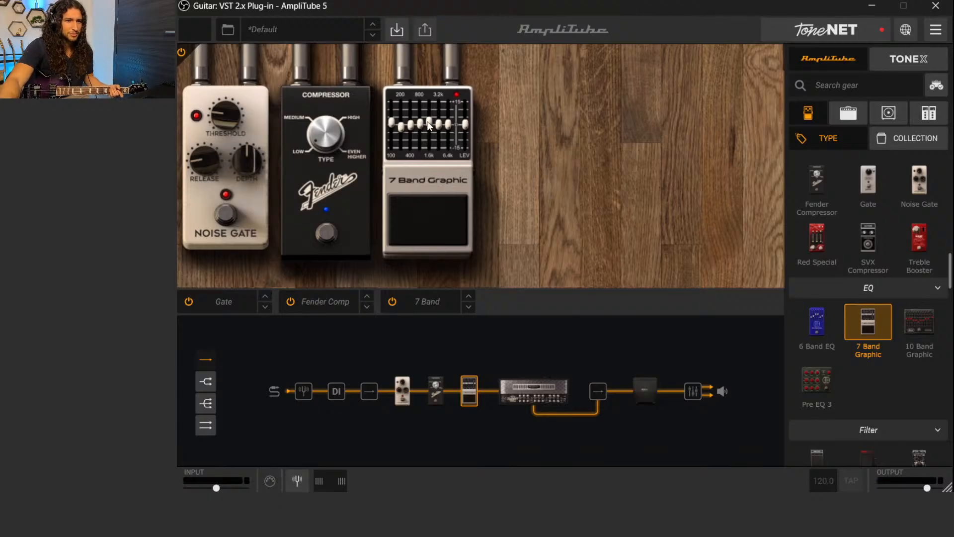
Compare slight cuts of -0.39 dB and -2.13 dB on the 1.6 kHz band, then settle it close to the centre
mouse_move(430, 124)
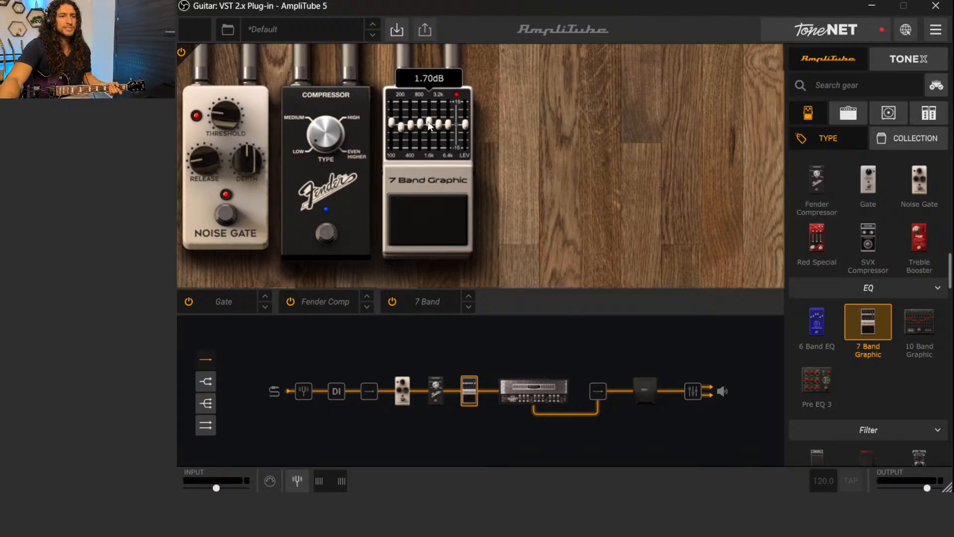
left_click_drag(430, 125, 430, 129)
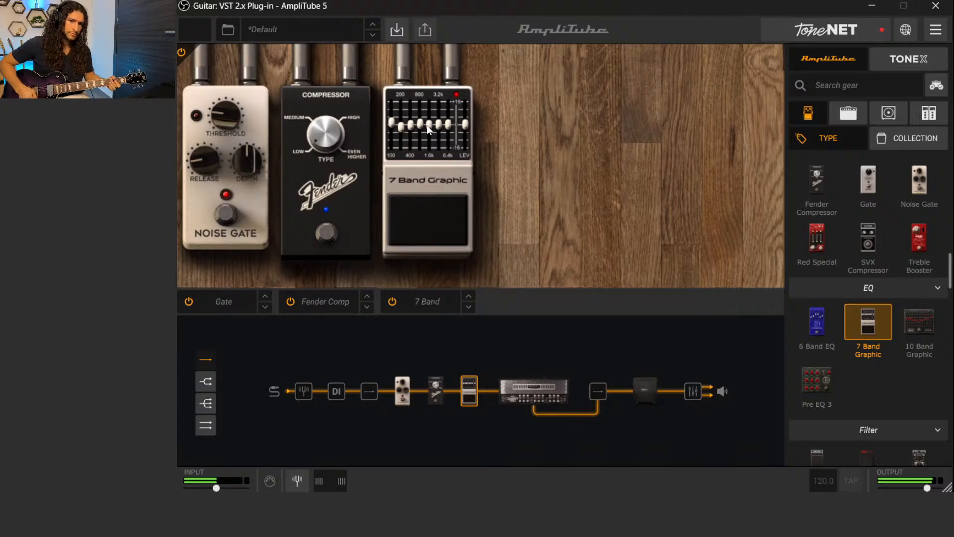
mouse_move(427, 124)
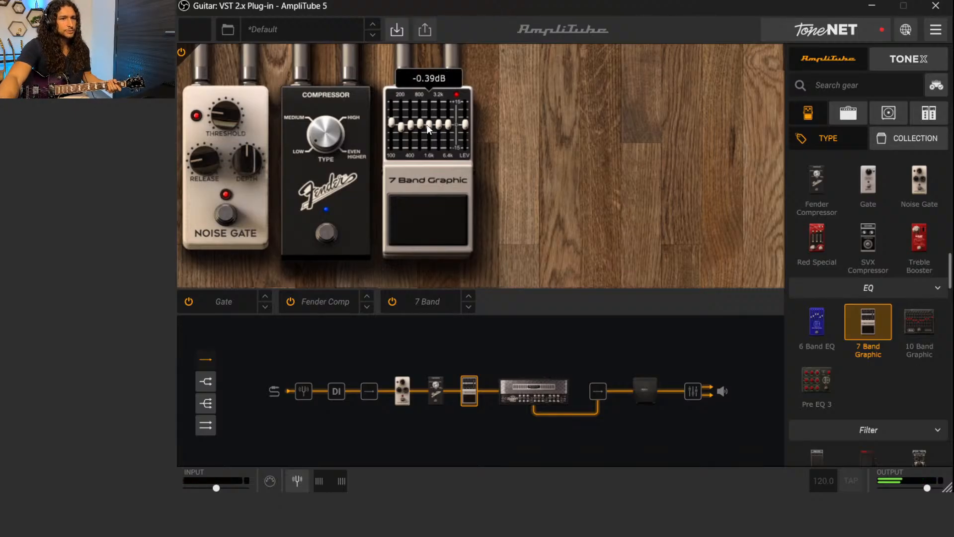
left_click_drag(427, 128, 428, 131)
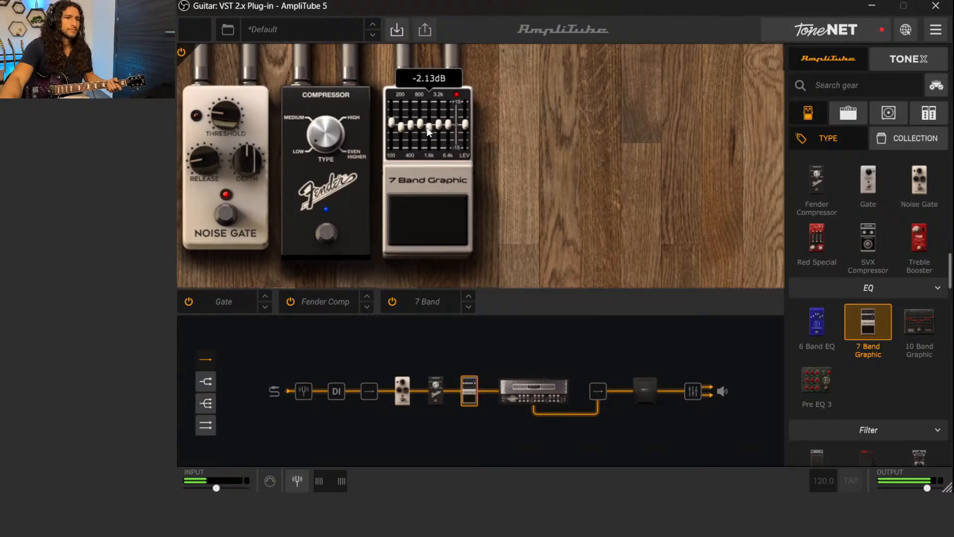
left_click_drag(430, 131, 430, 127)
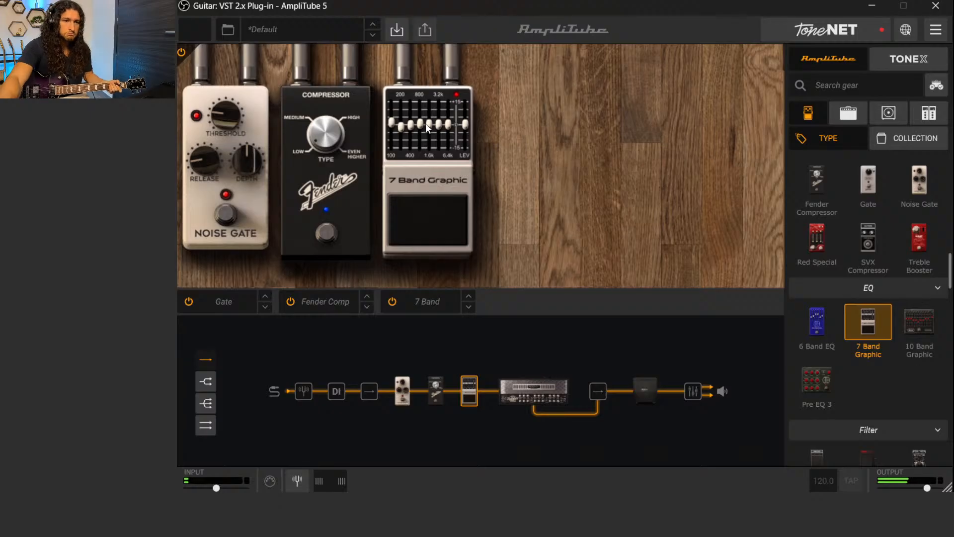
mouse_move(431, 127)
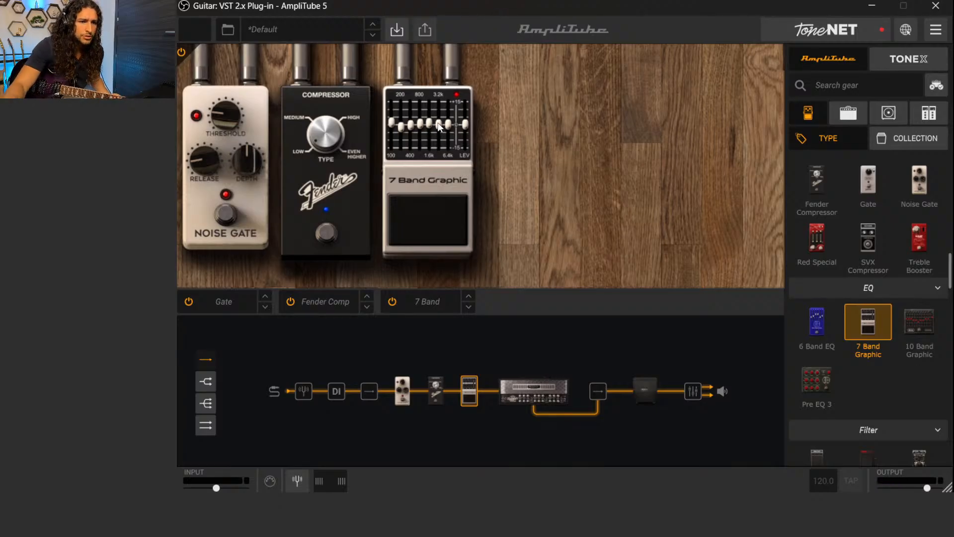
Audition the graphic EQ's 3.2 kHz band at full cut and a strong boost, then reduce it through 6.22 dB to 2.74 dB
mouse_move(439, 126)
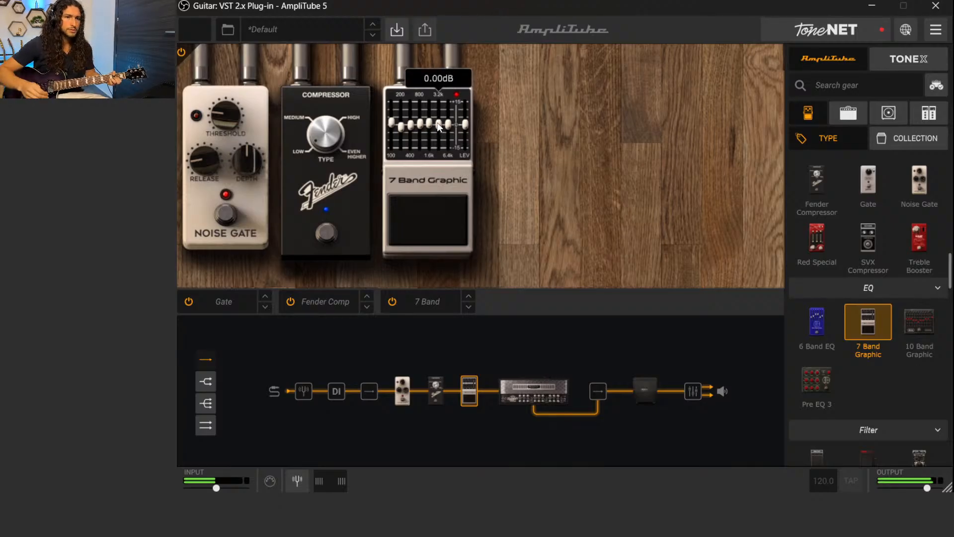
left_click_drag(438, 125, 440, 158)
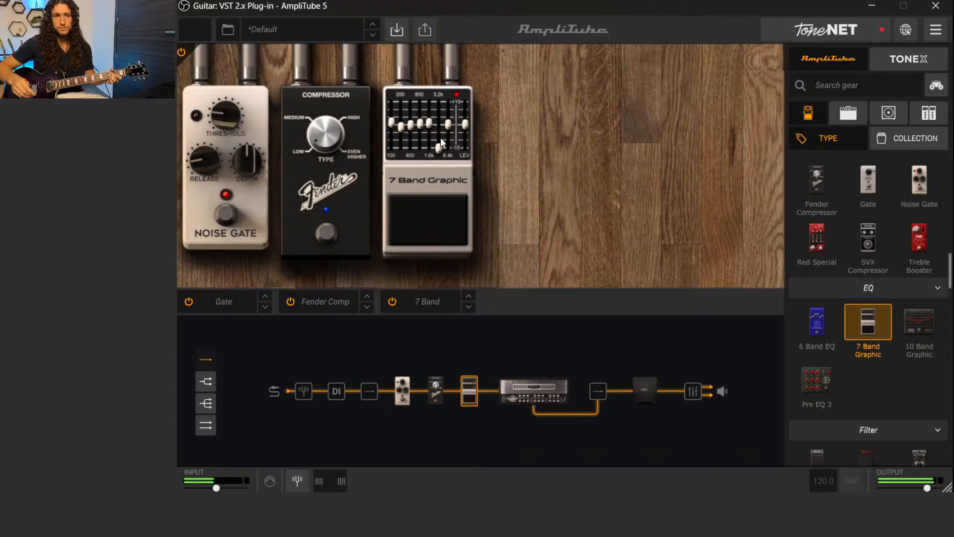
left_click_drag(439, 147, 434, 113)
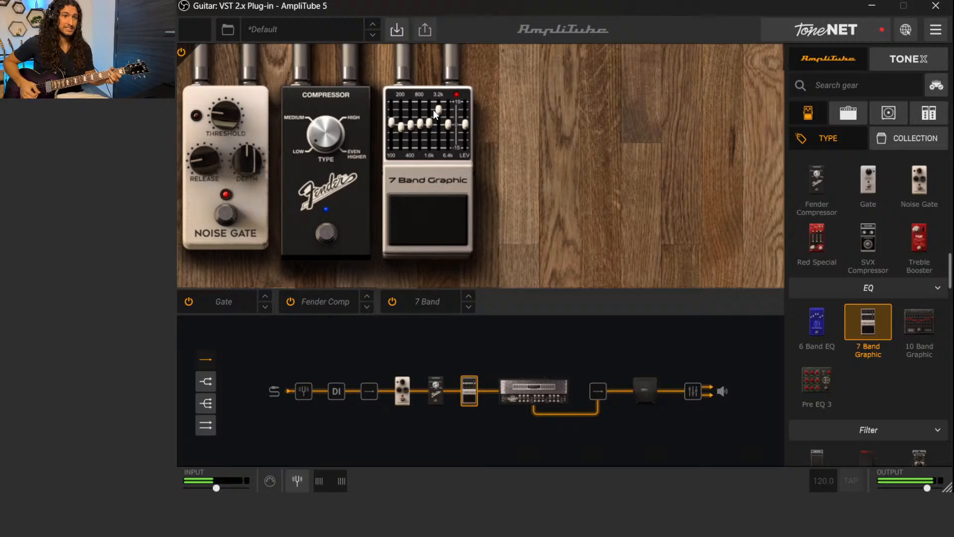
left_click_drag(436, 110, 436, 114)
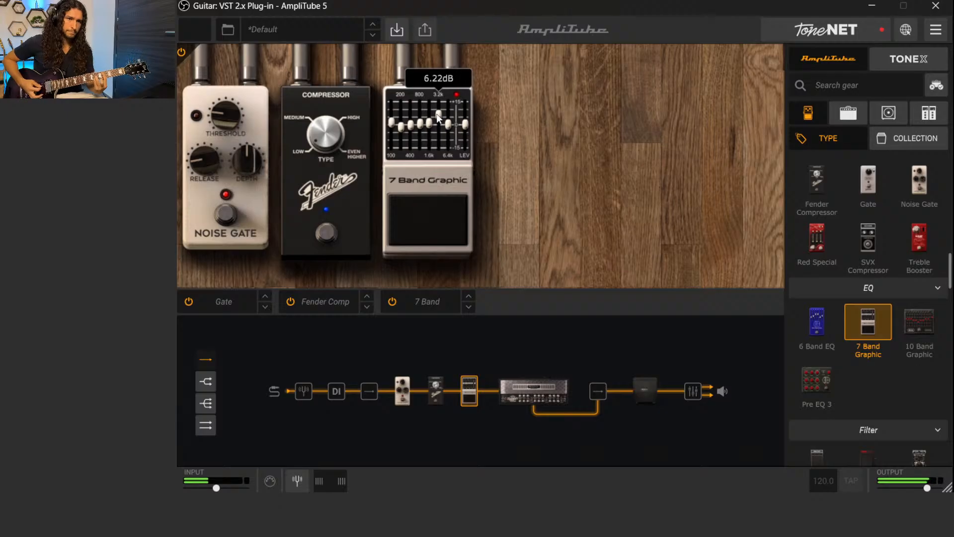
left_click_drag(438, 117, 438, 124)
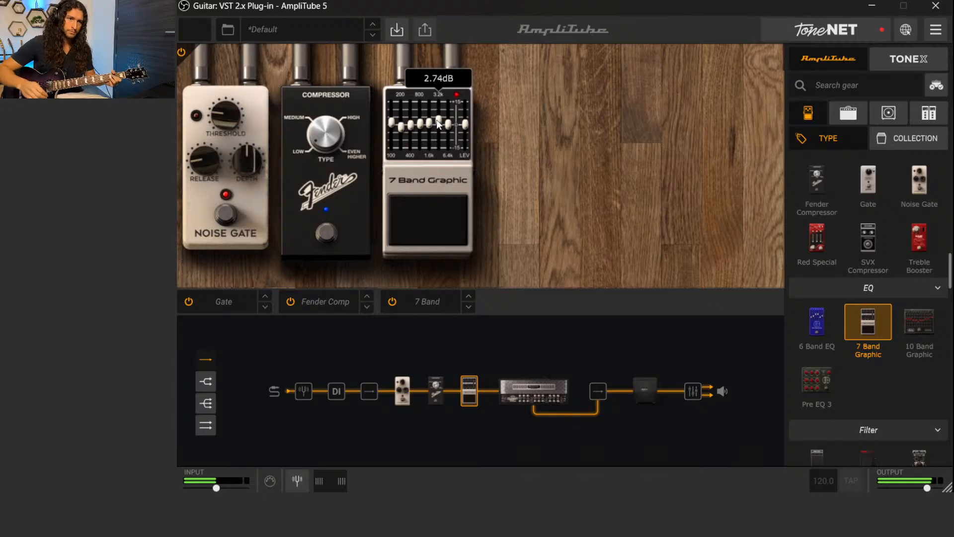
Try slight cuts on the 3.2 kHz band, then settle it close to the centre
left_click_drag(437, 122, 436, 128)
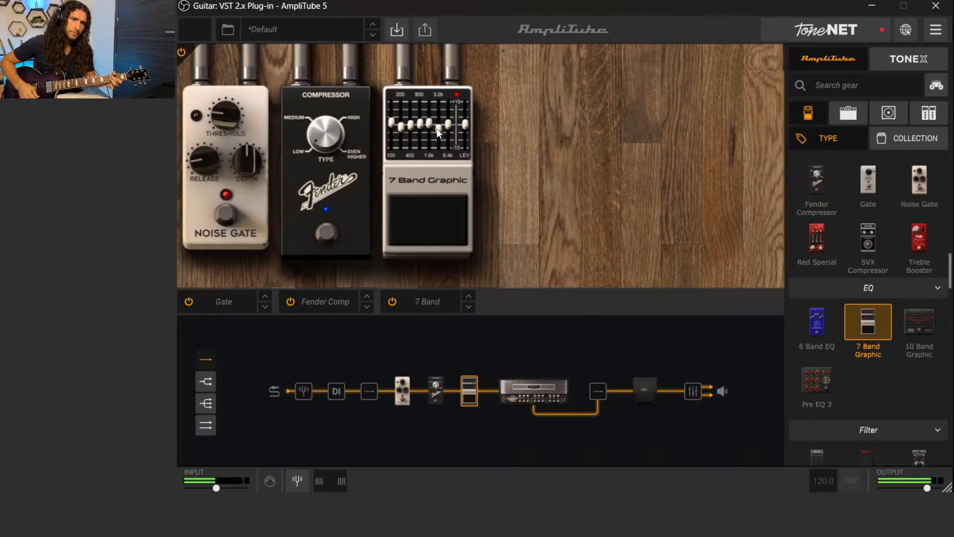
left_click_drag(439, 127, 439, 128)
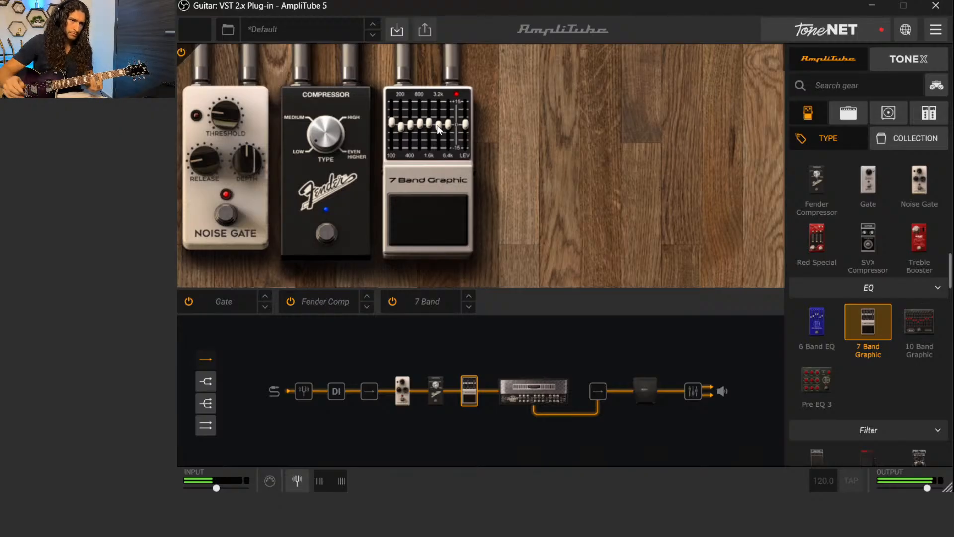
left_click_drag(439, 129, 437, 125)
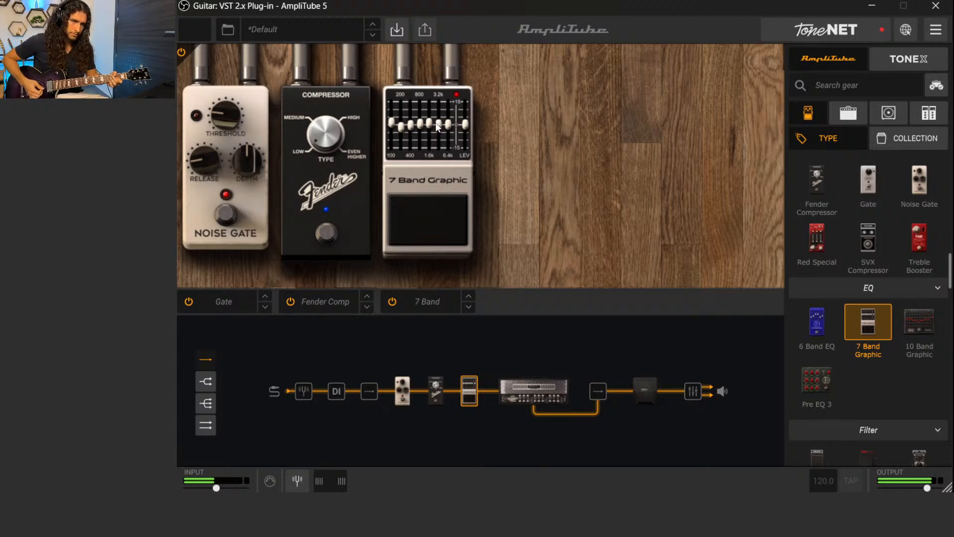
left_click_drag(439, 123, 439, 123)
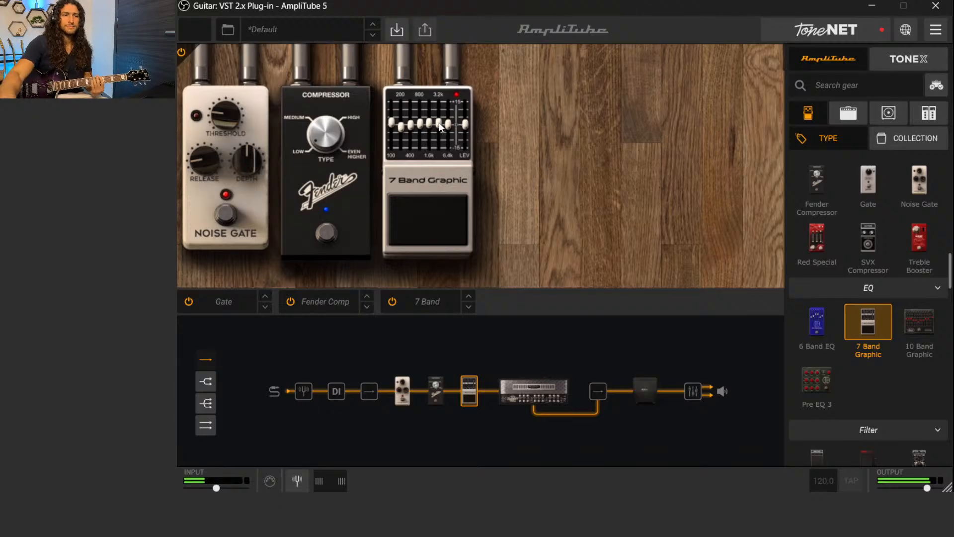
Audition the graphic EQ's 6.4 kHz band at full cut and 15 dB boost, then bring it slightly below the centre
mouse_move(449, 126)
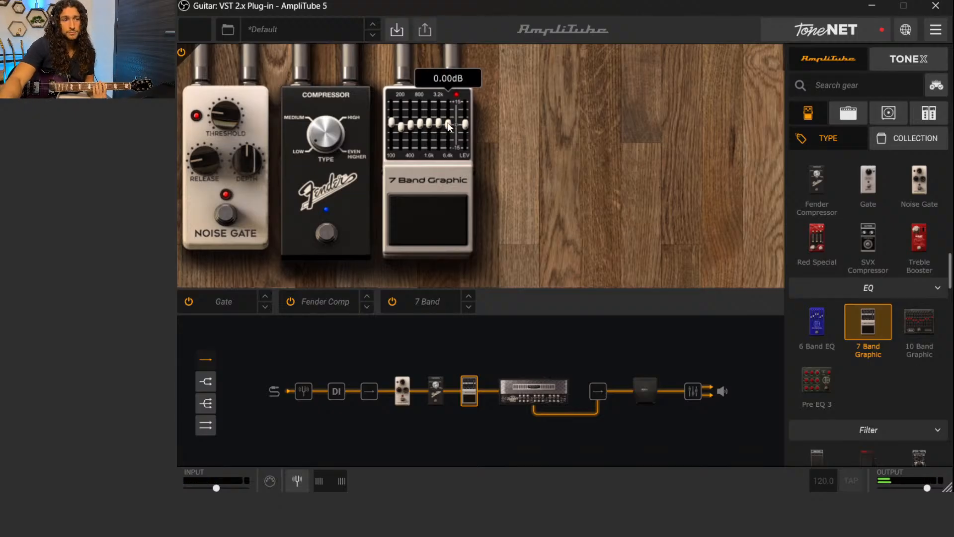
left_click_drag(448, 126, 454, 165)
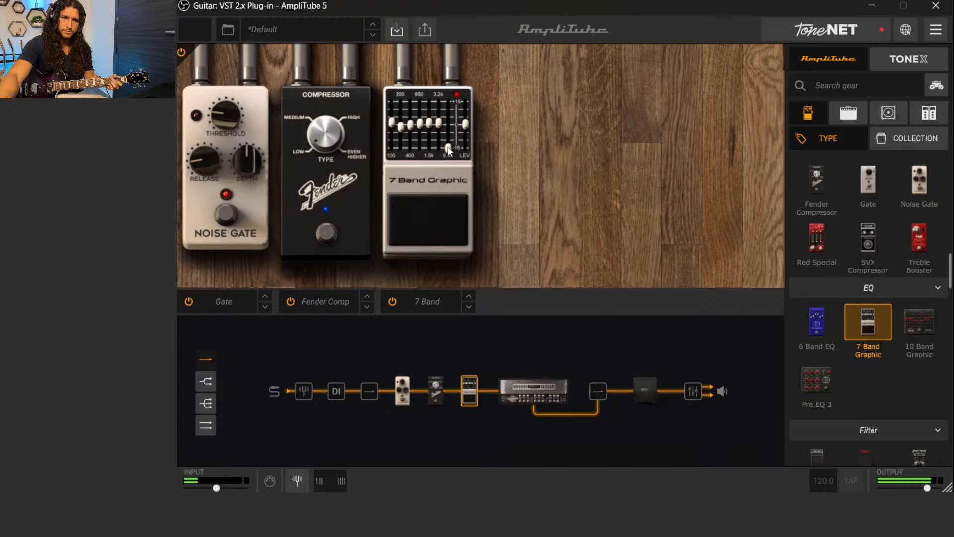
left_click_drag(449, 149, 450, 102)
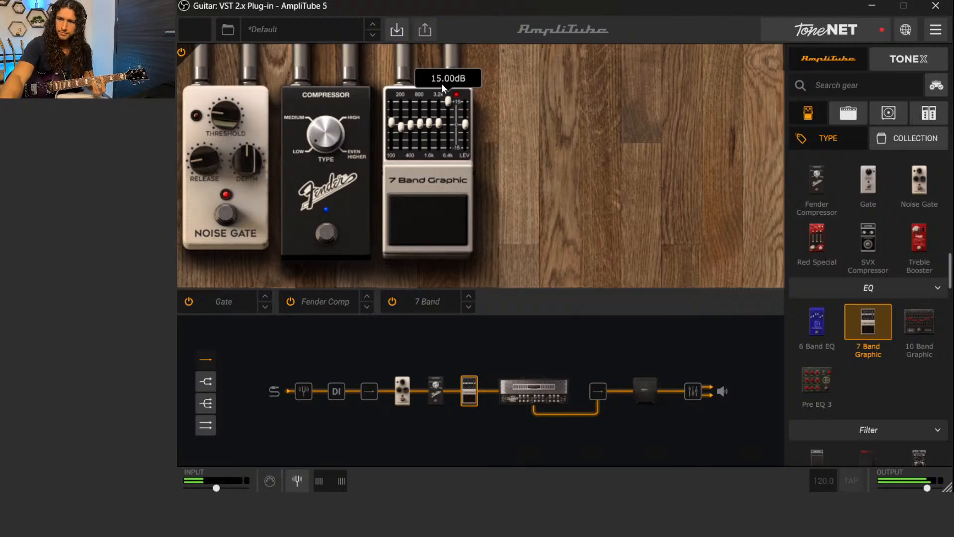
left_click_drag(446, 101, 452, 82)
left_click_drag(452, 145, 451, 129)
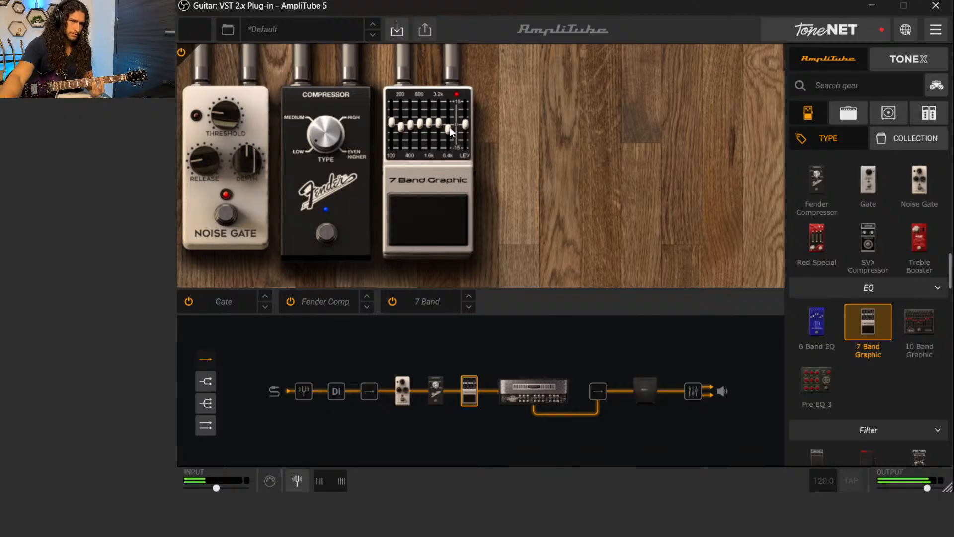
Raise the 6.4 kHz band to a 4.22 dB boost, then ease it down to settle slightly above the centre
left_click_drag(451, 131, 447, 119)
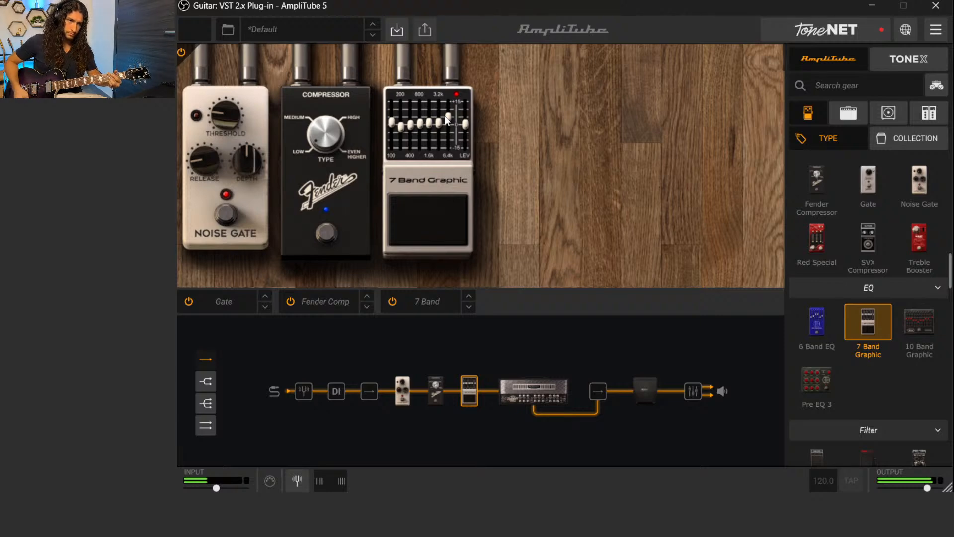
mouse_move(447, 121)
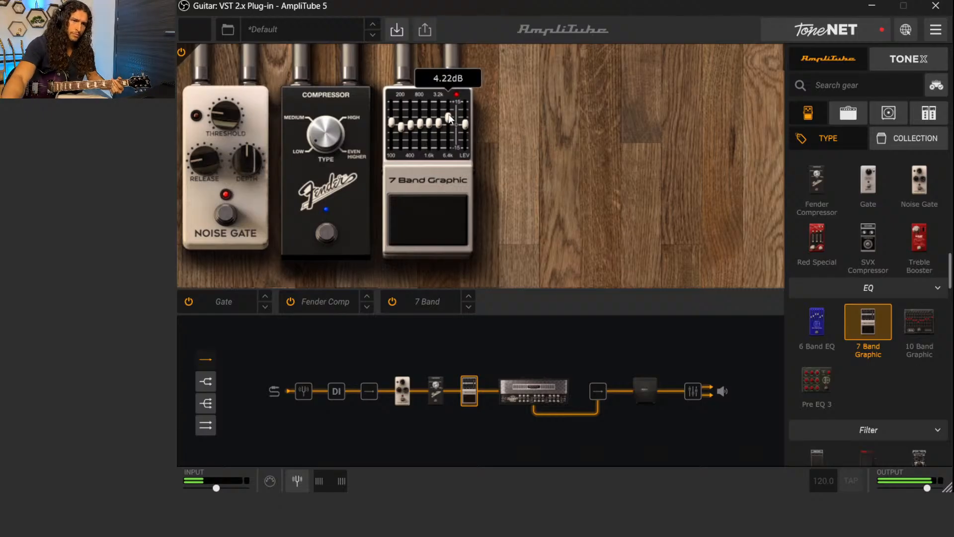
left_click_drag(448, 115, 447, 117)
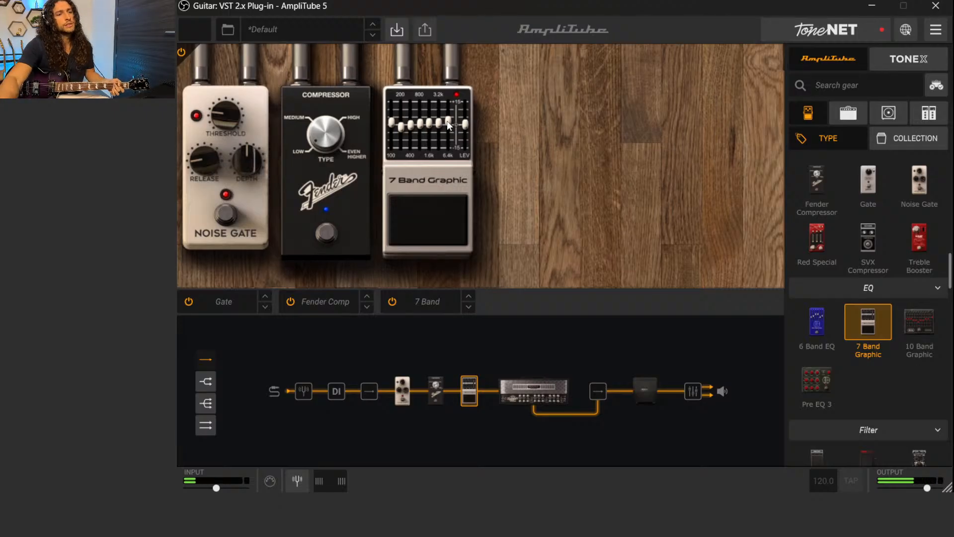
mouse_move(449, 124)
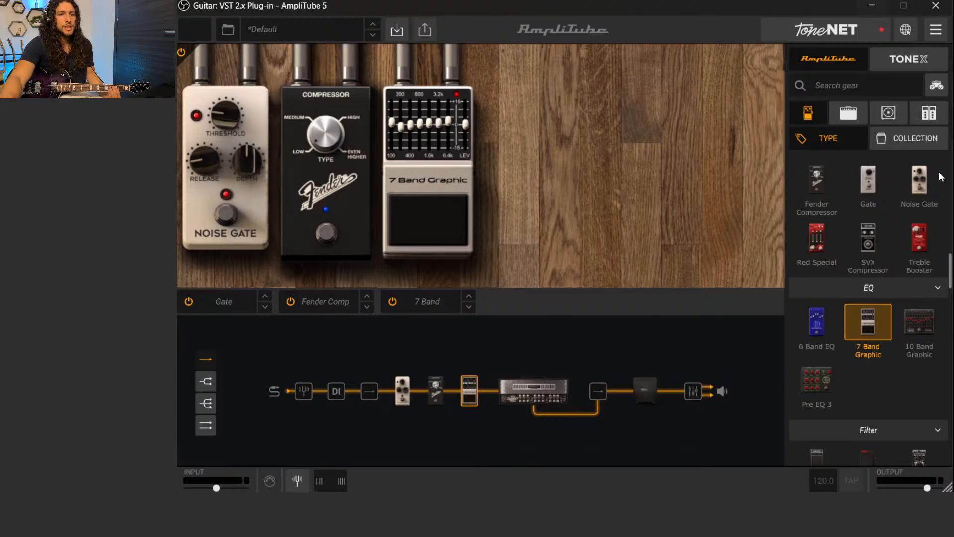
Add a Booster pedal after the 7 Band Graphic EQ and leave it bypassed
scroll(899, 328, "up", 3)
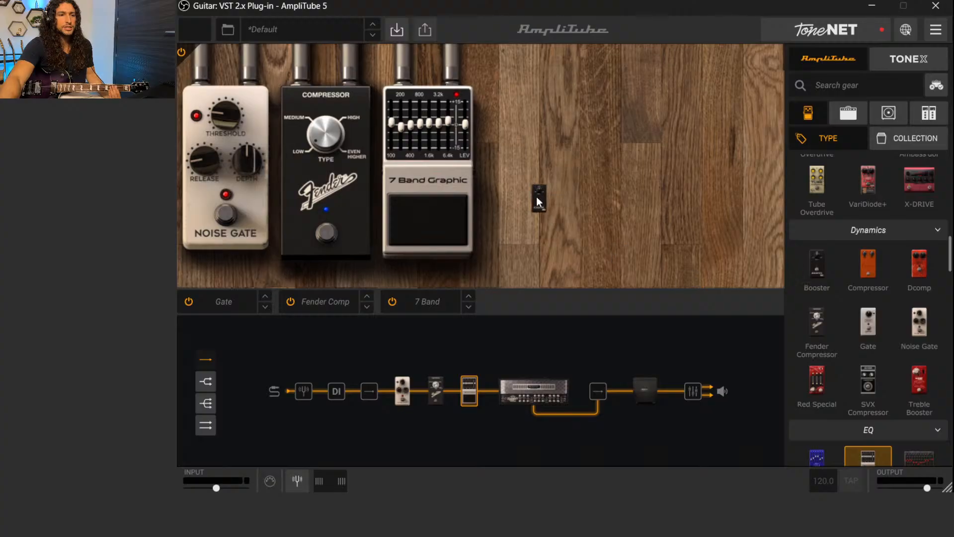
left_click_drag(536, 197, 536, 198)
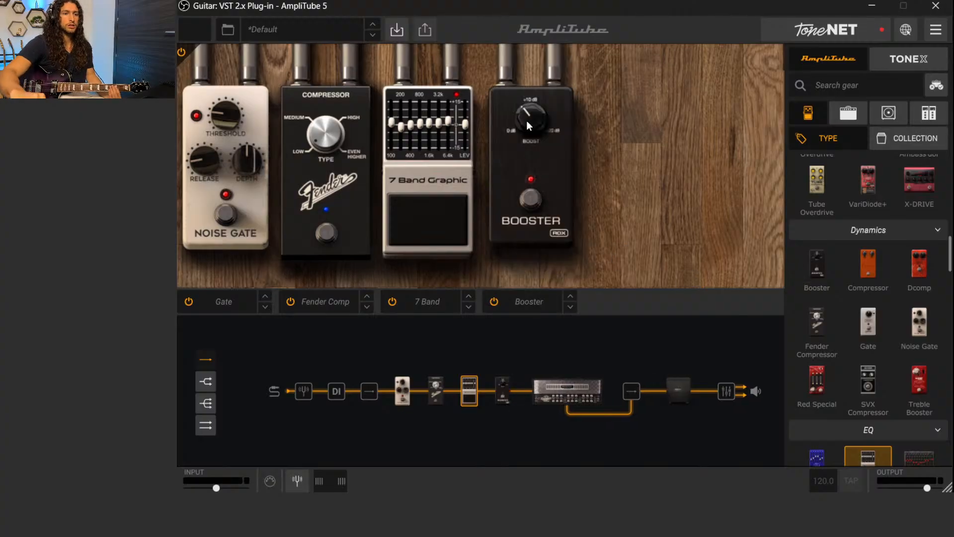
left_click(531, 198)
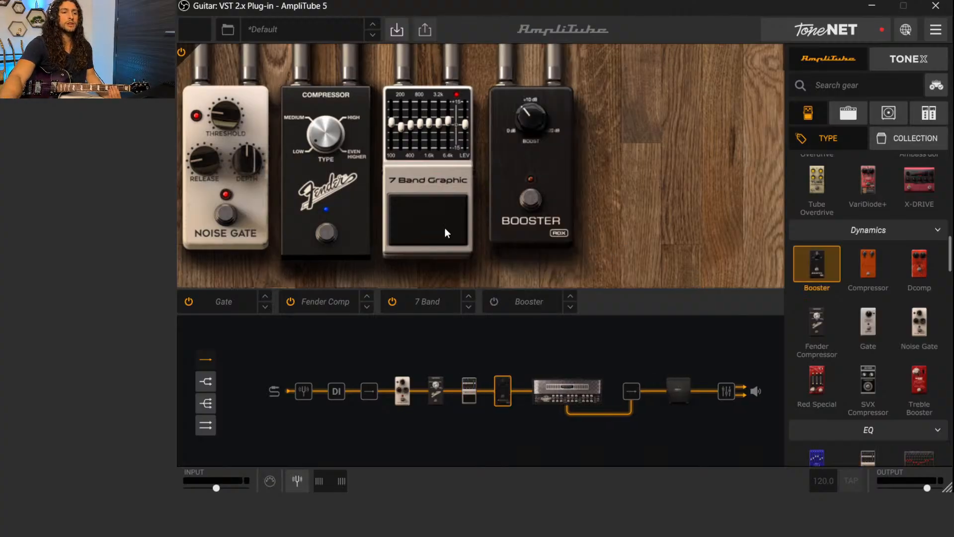
Toggle the 7 Band Graphic EQ off and on twice to compare the tone, leaving it enabled
left_click(422, 229)
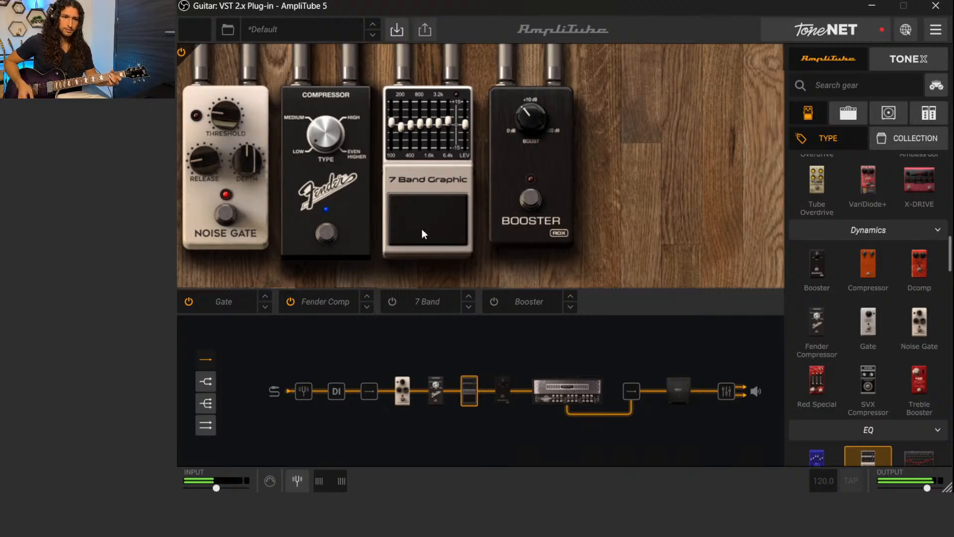
left_click(422, 229)
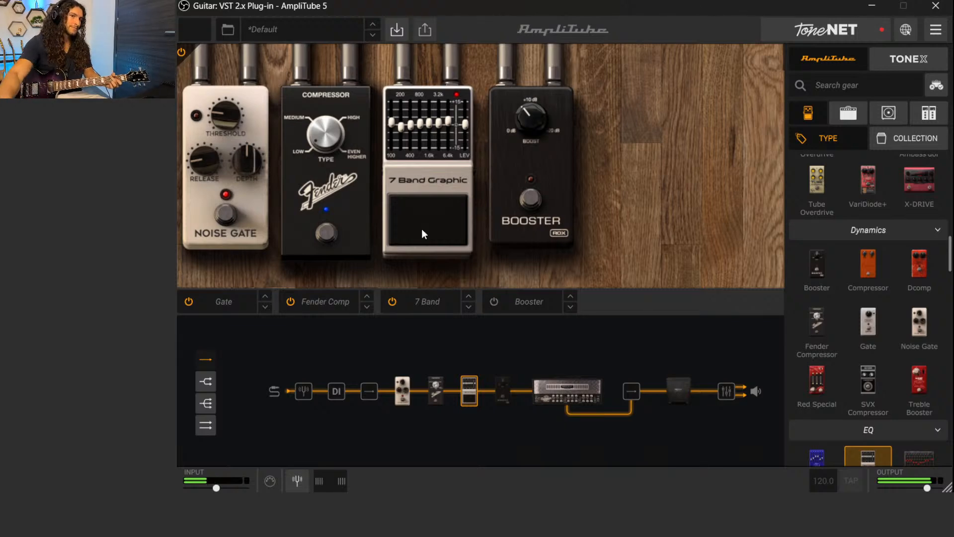
left_click(422, 230)
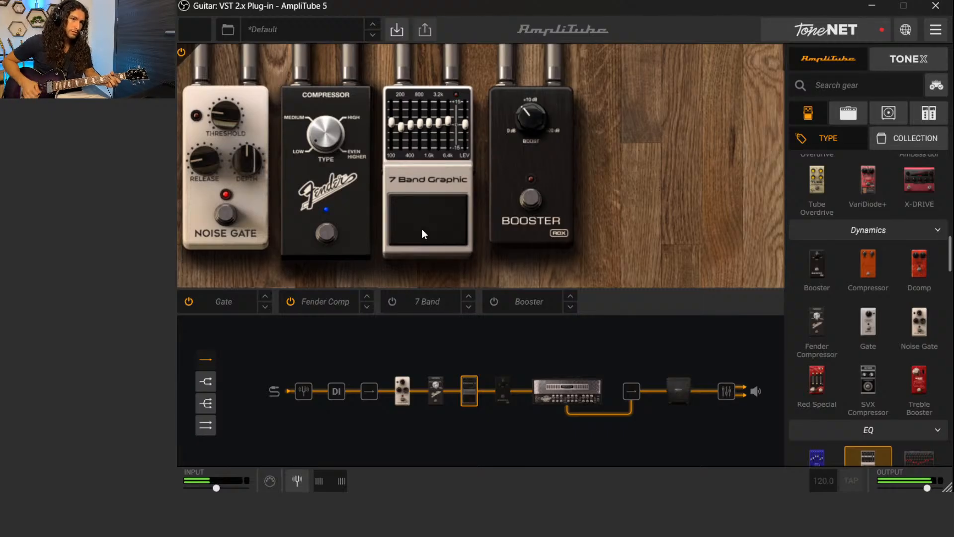
left_click(422, 231)
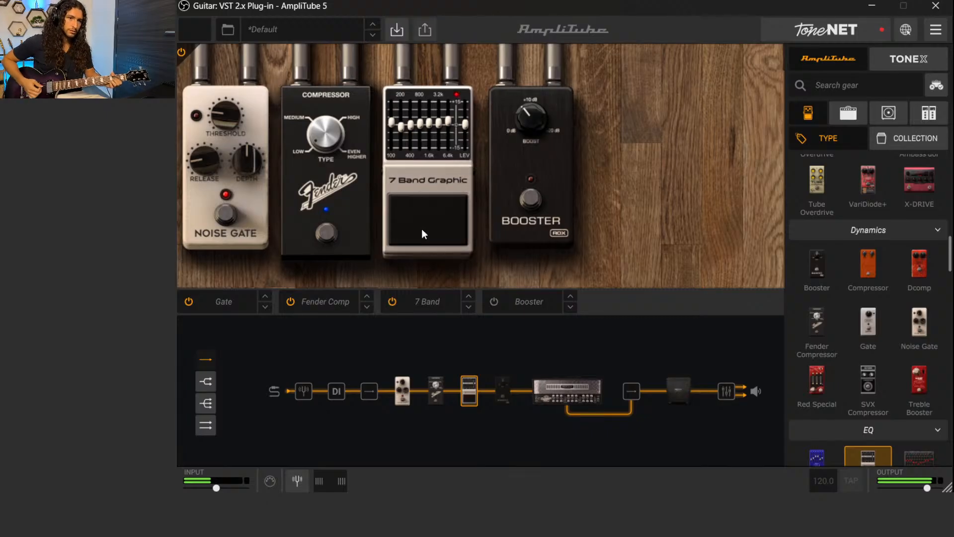
Bypass both the 7 Band Graphic EQ and the Fender Compressor to hear the unprocessed tone, and re-enable both pedals
left_click(422, 228)
left_click(380, 216)
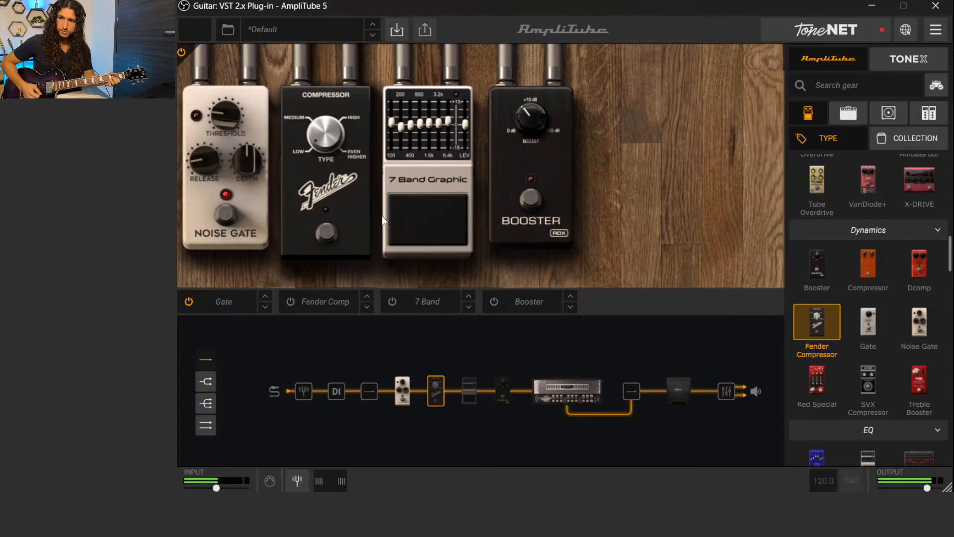
left_click(327, 235)
left_click(404, 228)
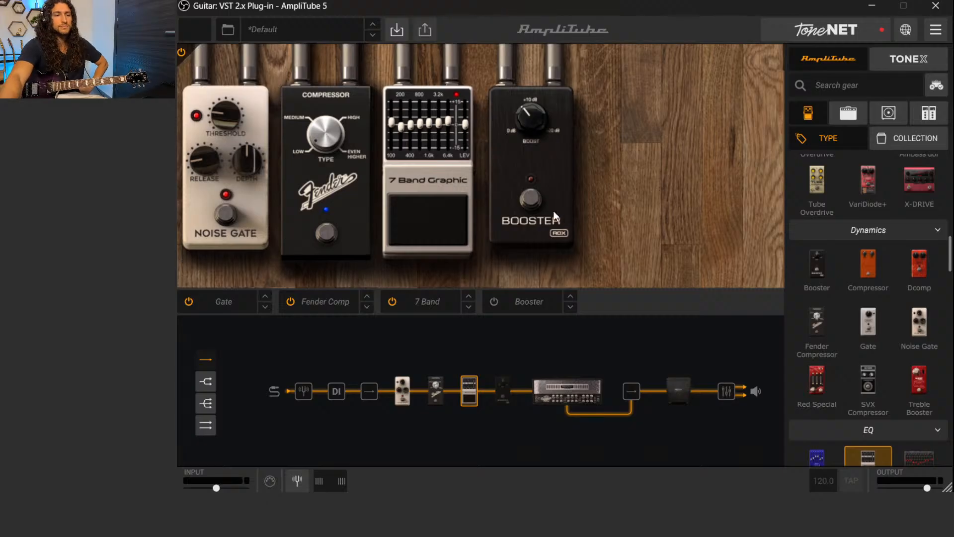
Turn on the Booster pedal, audition its Boost near maximum, and settle the knob between +10 dB and +20 dB
left_click(531, 199)
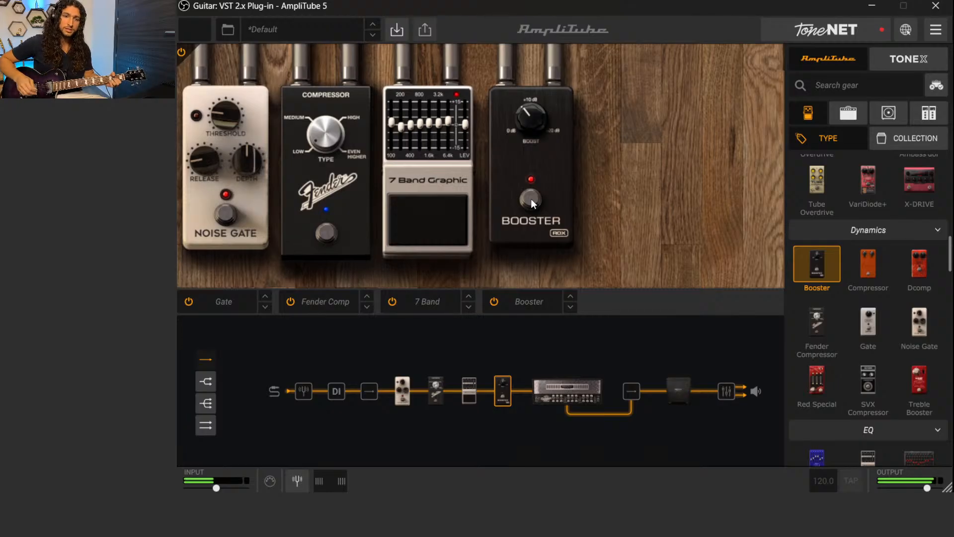
left_click_drag(524, 118, 529, 52)
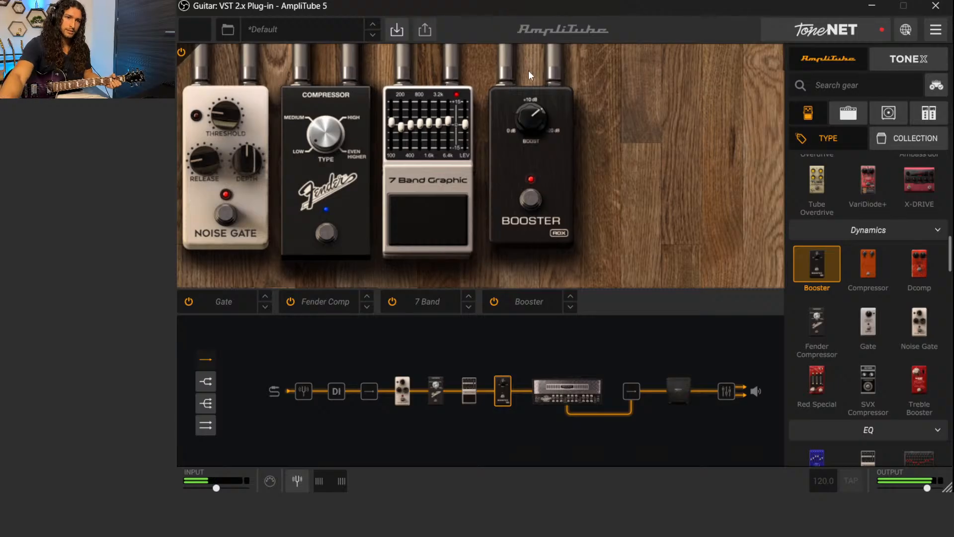
left_click_drag(528, 115, 529, 100)
left_click_drag(517, 34, 517, 34)
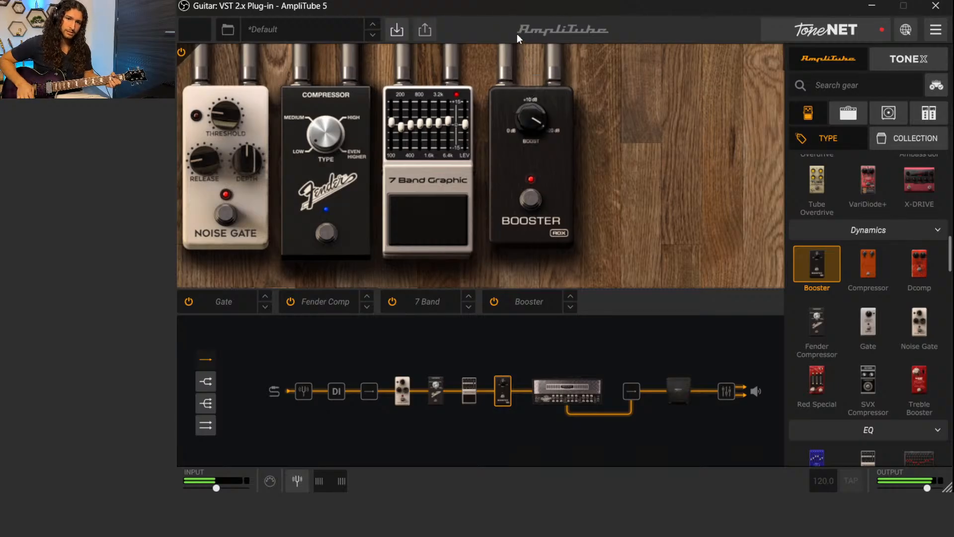
left_click_drag(526, 109, 535, 167)
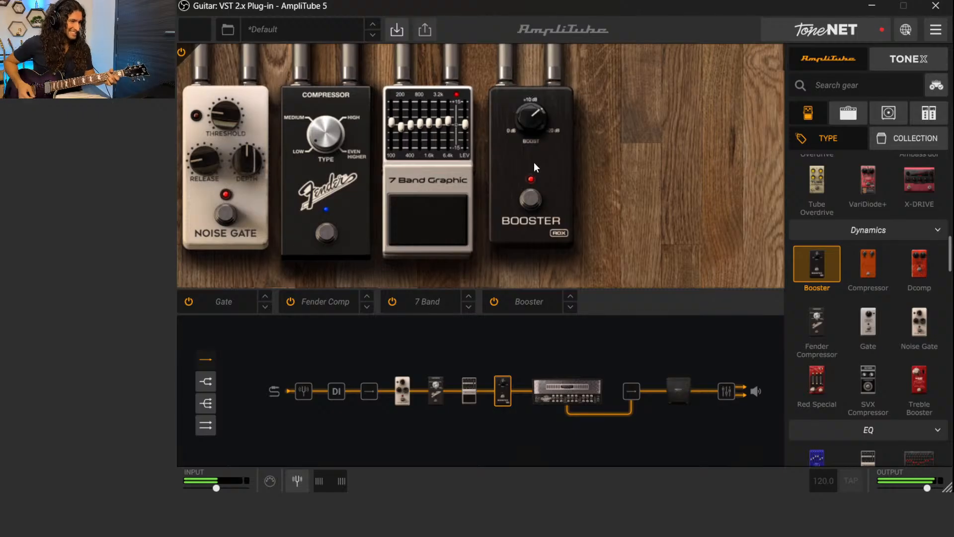
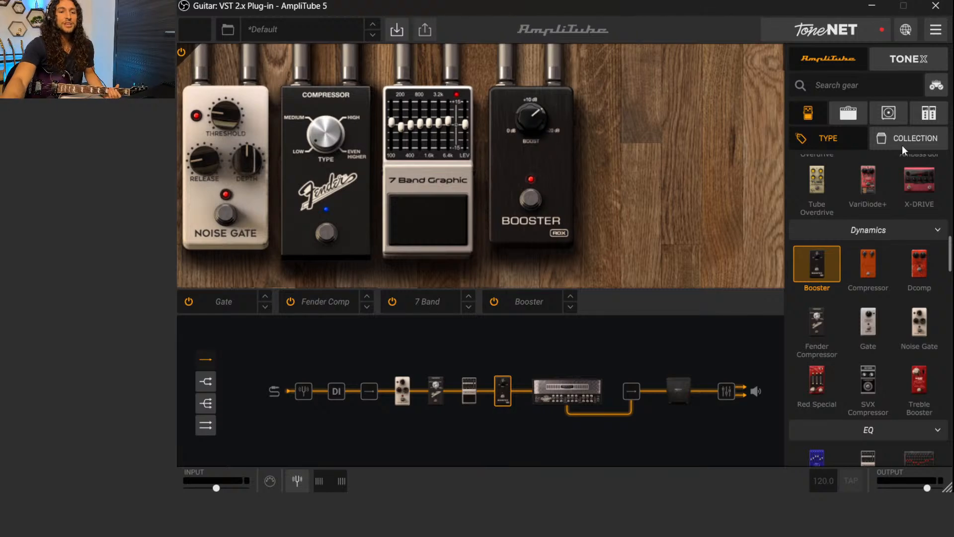
Look through the distortion and overdrive pedals in the gear list for an overdrive to add
scroll(852, 336, "down", 3)
scroll(854, 336, "down", 10)
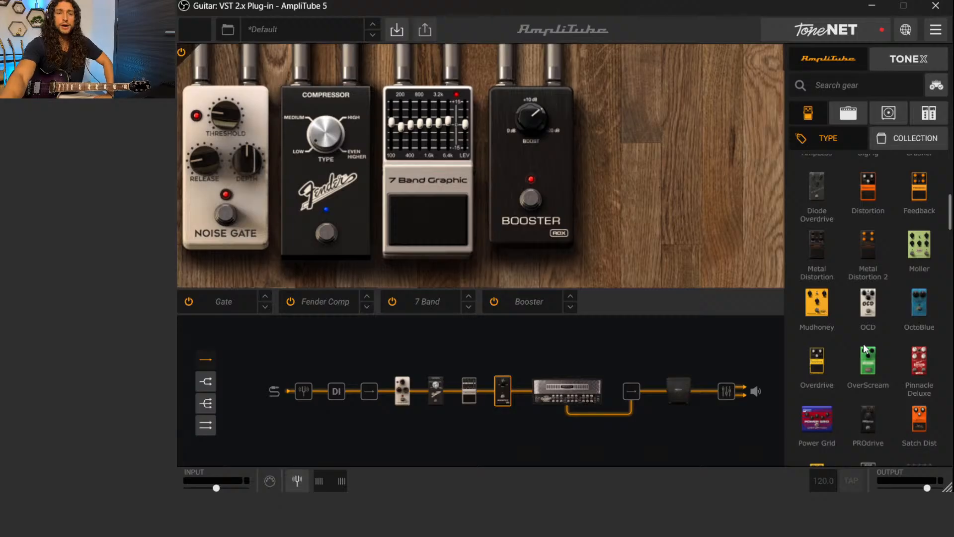
scroll(863, 348, "up", 2)
scroll(863, 344, "up", 5)
scroll(863, 344, "down", 6)
scroll(864, 346, "down", 2)
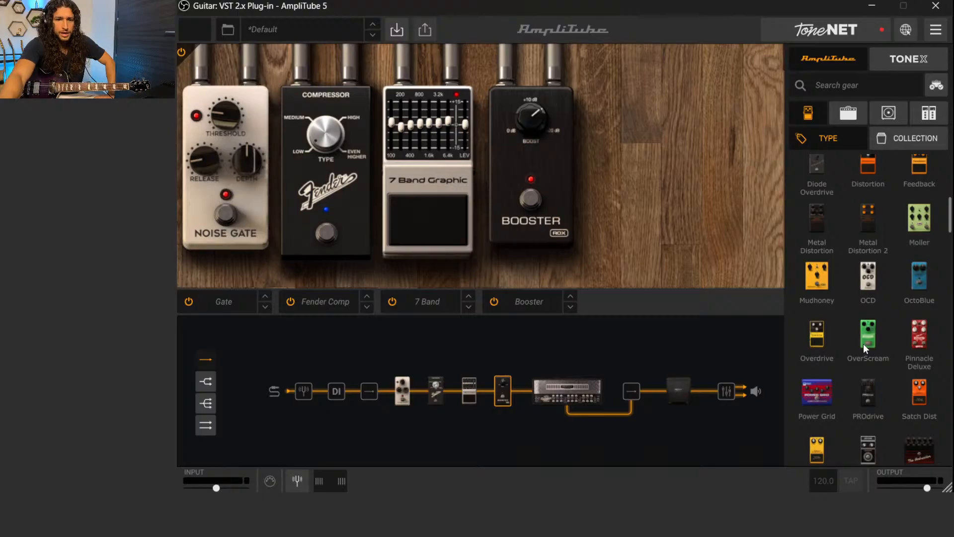
scroll(863, 344, "down", 3)
scroll(863, 344, "up", 2)
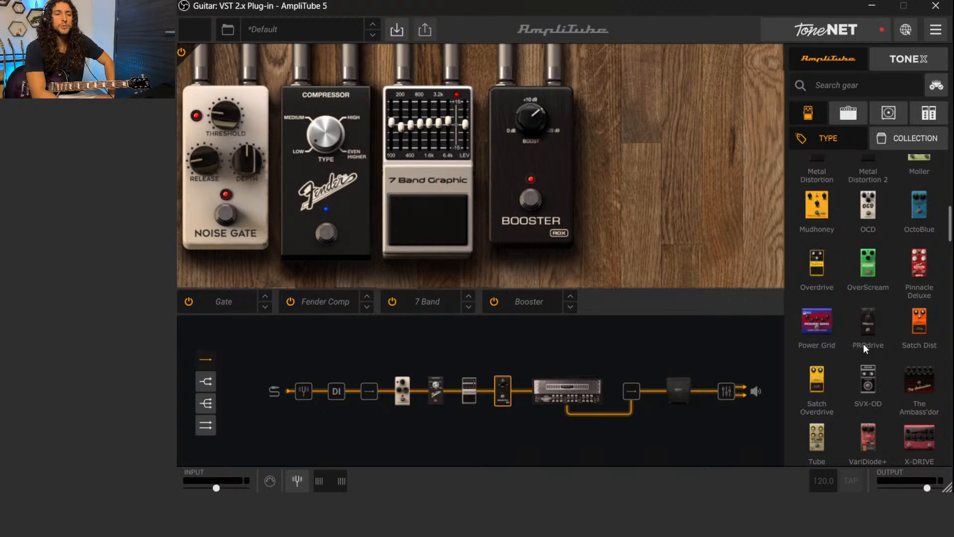
Bypass the Booster and add an OverScream overdrive after it, discarding a misplaced Mudhoney pedal
left_click(531, 197)
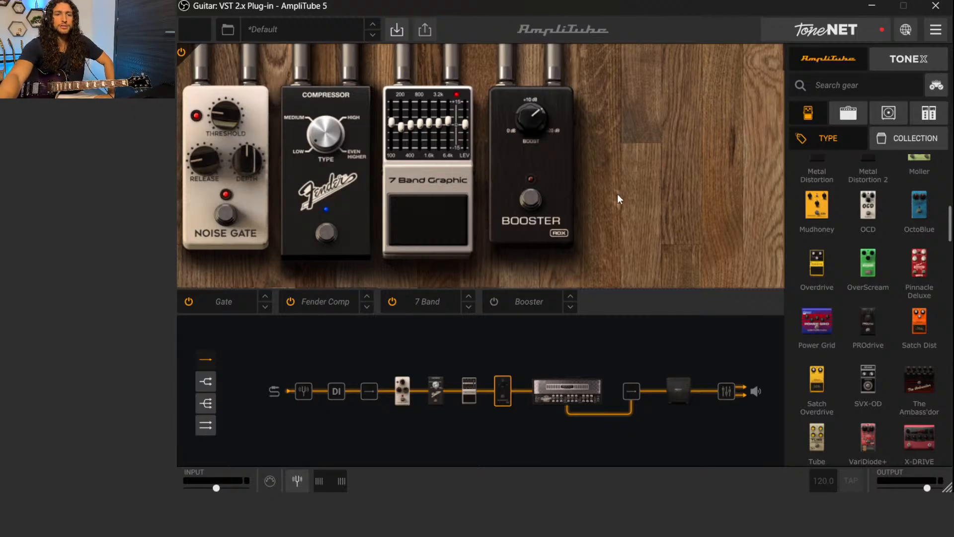
left_click_drag(822, 212, 695, 195)
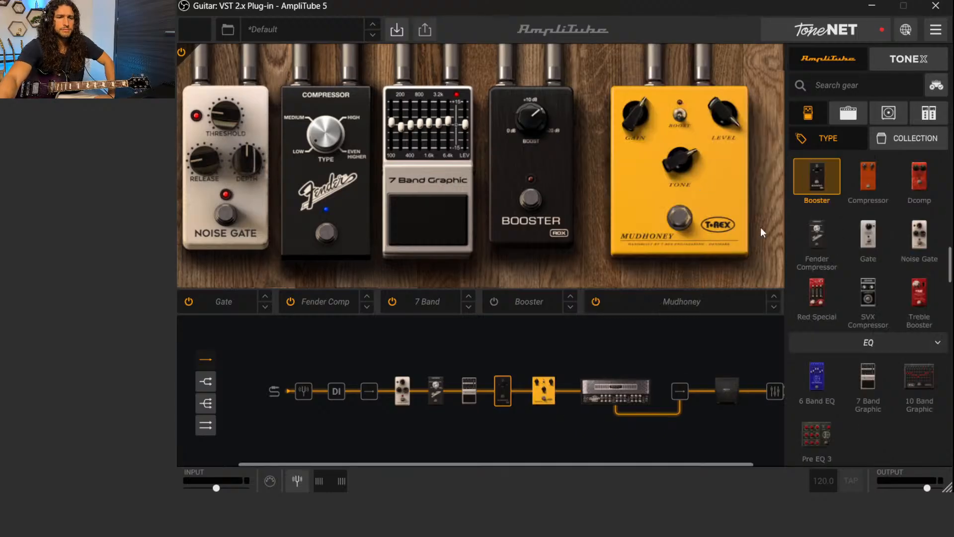
left_click_drag(550, 440, 539, 452)
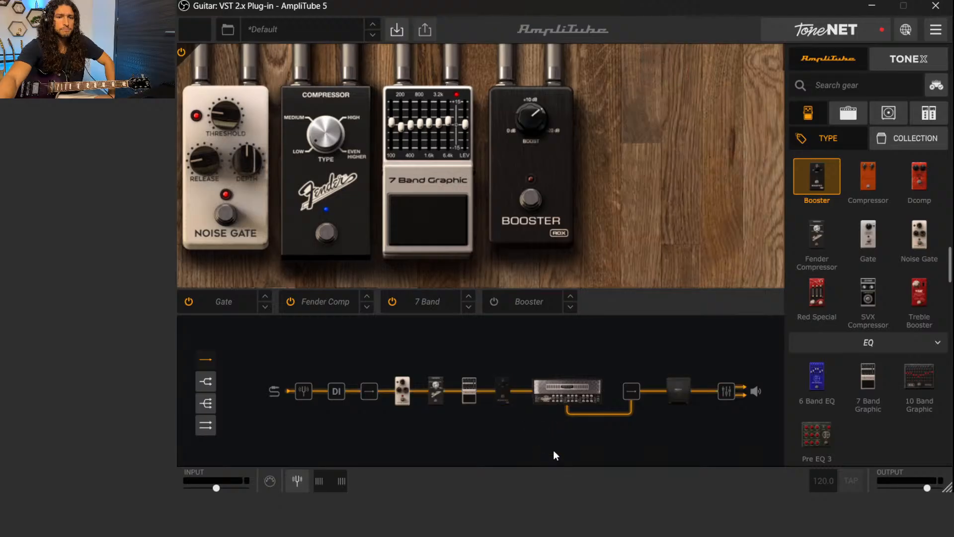
scroll(872, 258, "up", 5)
left_click_drag(864, 208, 611, 182)
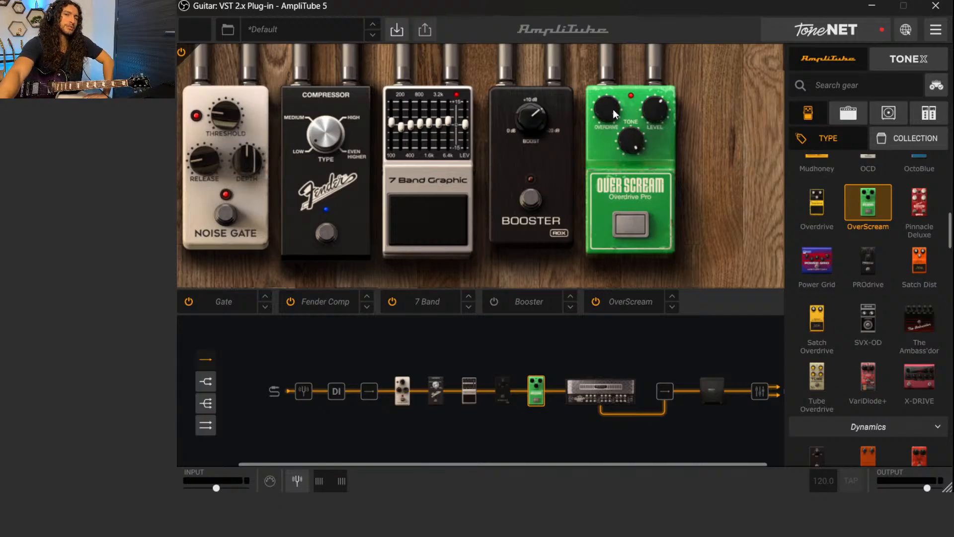
Set the OverScream's Tone to about 5, Overdrive to about 1 and Level to about 7.26, and compare it bypassed and enabled
left_click_drag(636, 141, 645, 159)
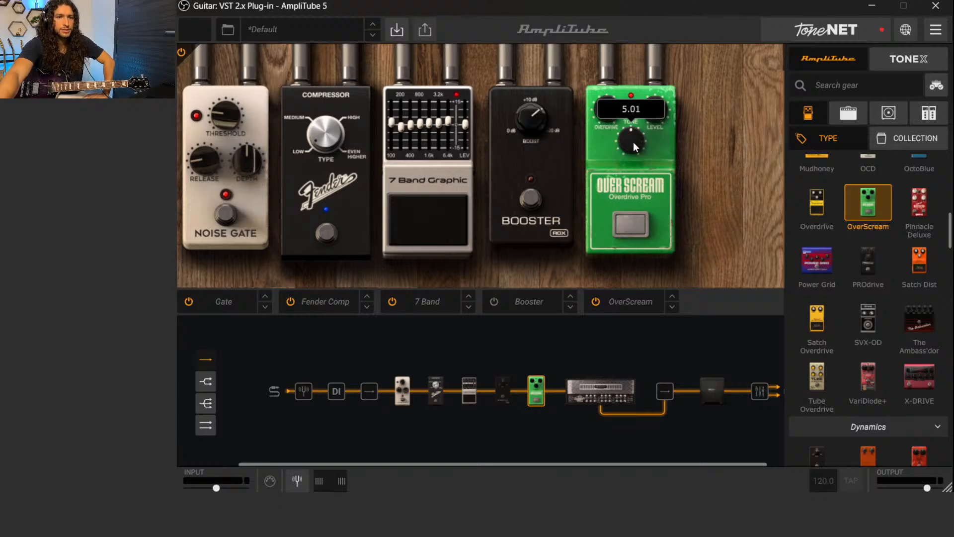
left_click_drag(611, 108, 651, 245)
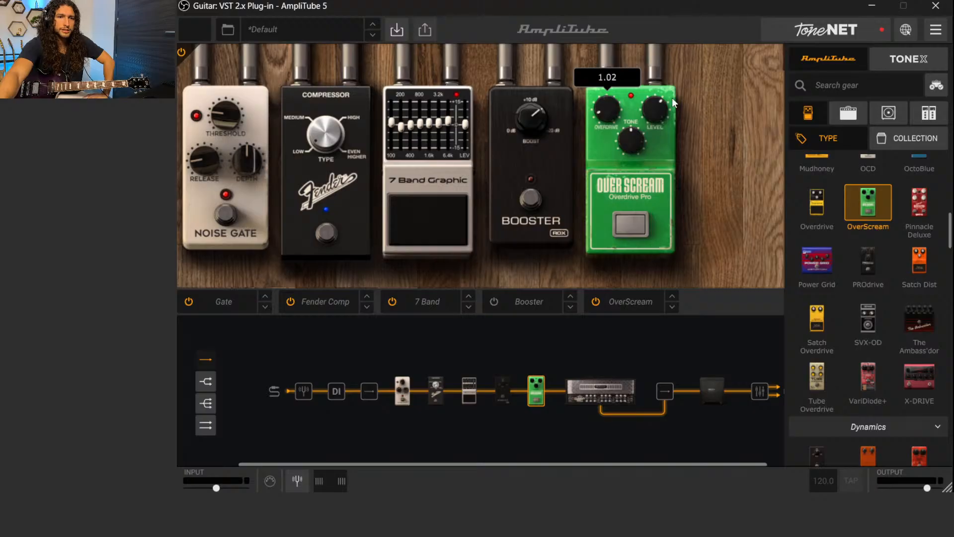
mouse_move(656, 106)
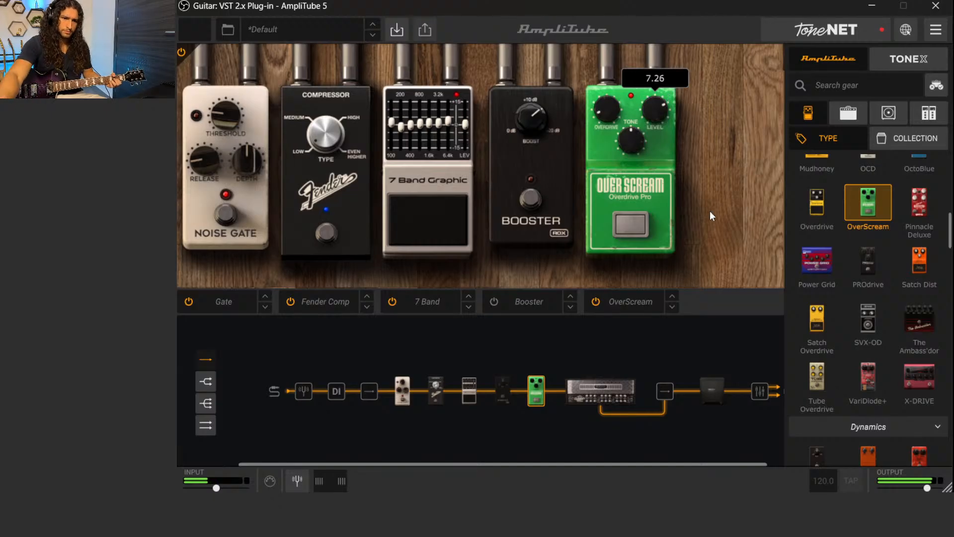
left_click(623, 226)
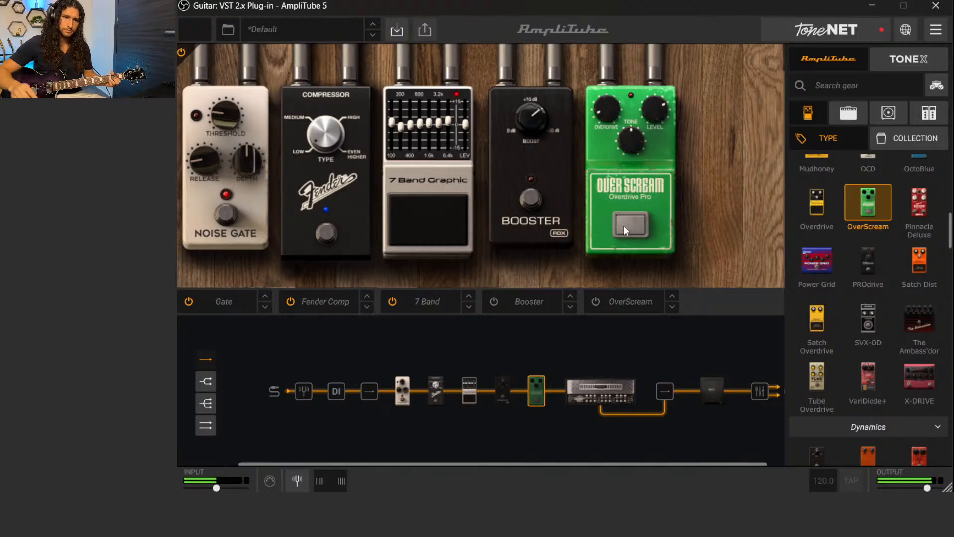
left_click(623, 225)
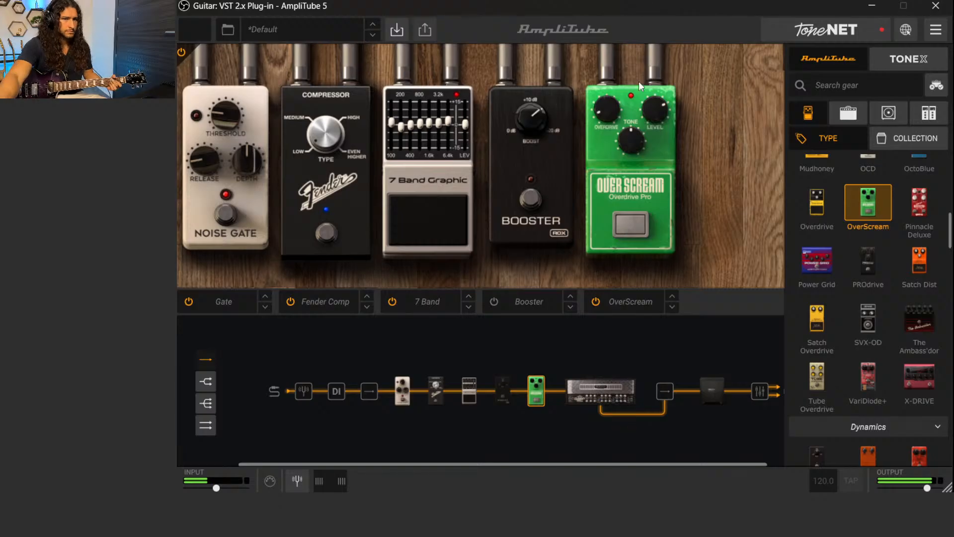
Audition the OverScream's Tone at low and high settings by ear, and settle the knob below its midpoint
left_click_drag(627, 145, 633, 170)
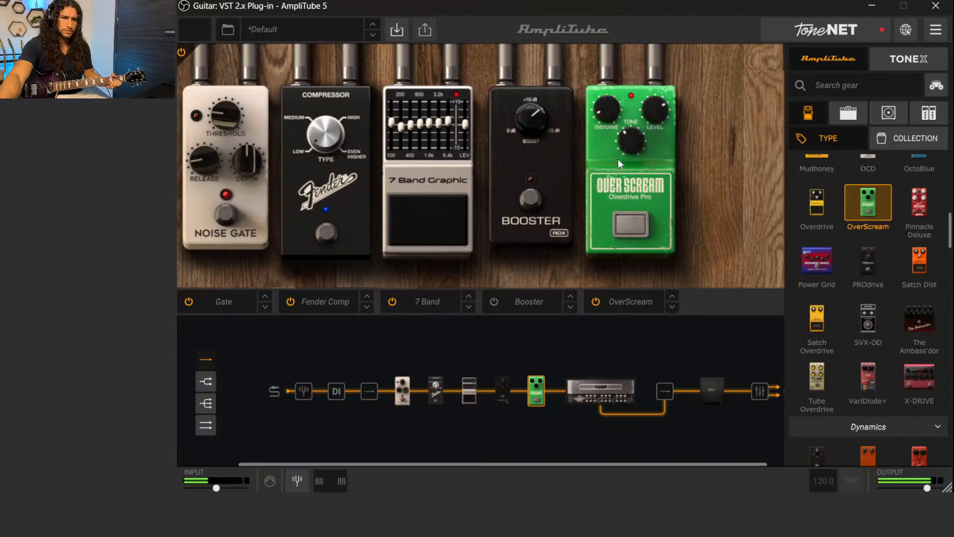
left_click_drag(618, 164, 648, 240)
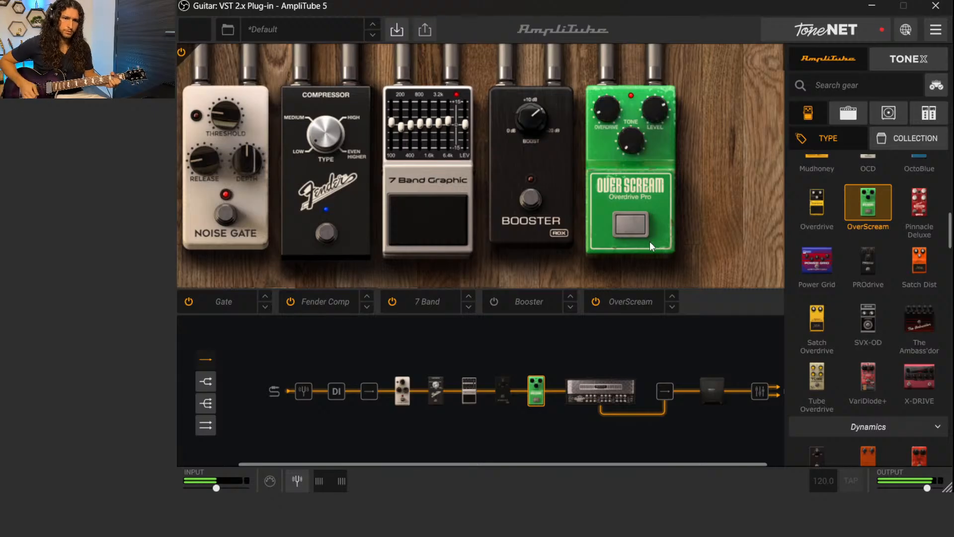
left_click_drag(643, 142, 643, 79)
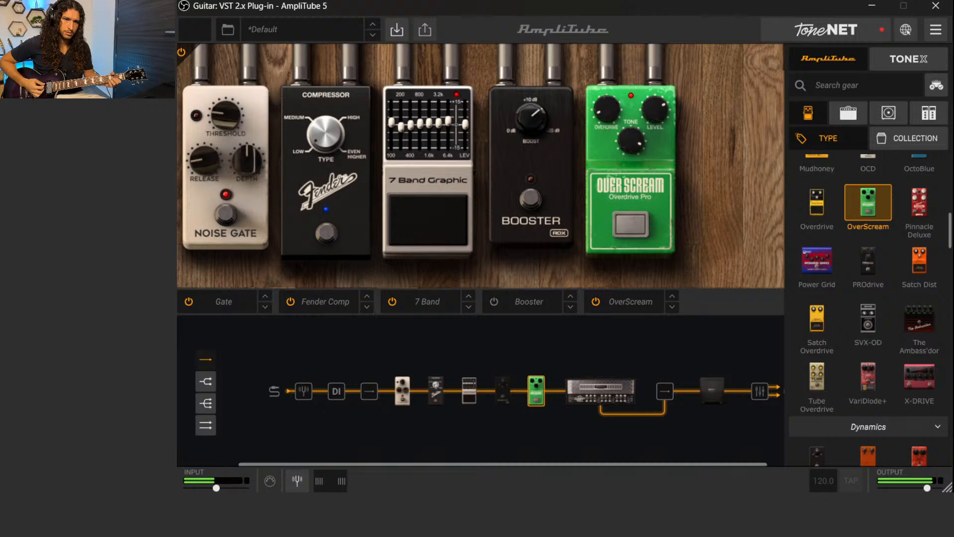
left_click_drag(630, 140, 664, 263)
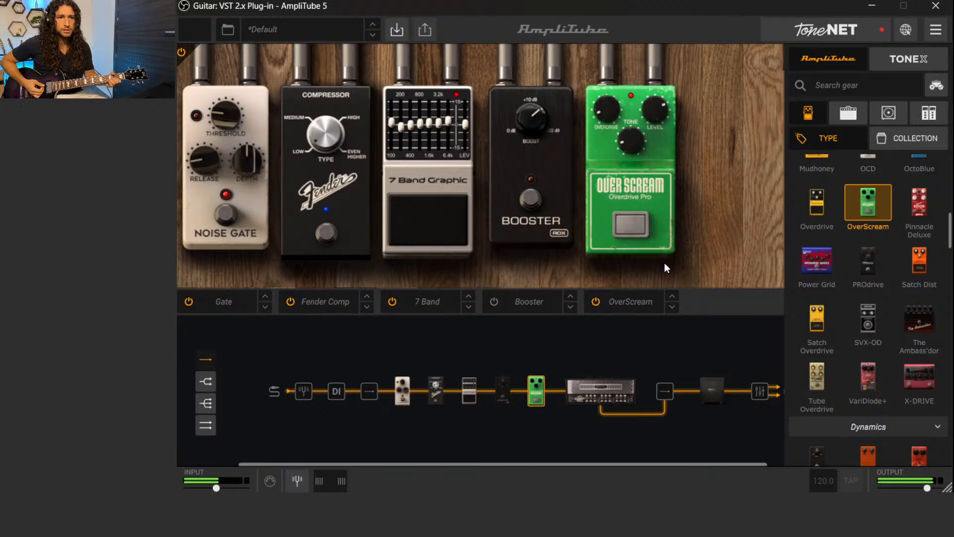
left_click_drag(634, 143, 636, 148)
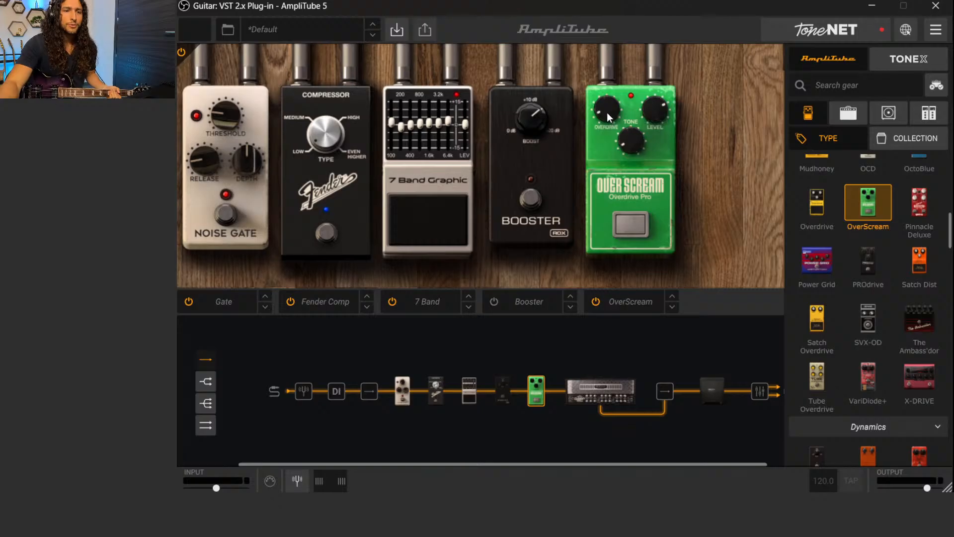
Audition the OverScream with its Overdrive raised high, and bring the Overdrive back to a low setting by ear
mouse_move(656, 111)
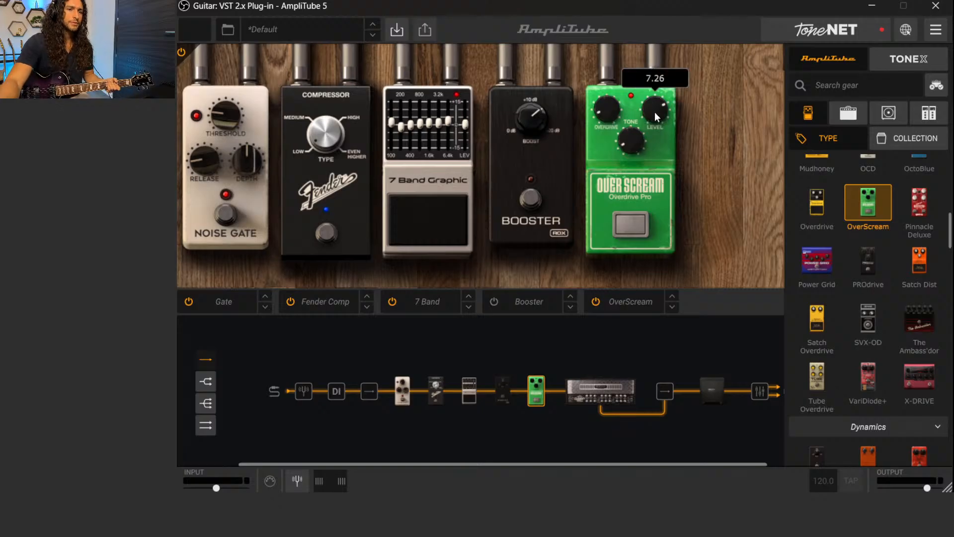
mouse_move(607, 108)
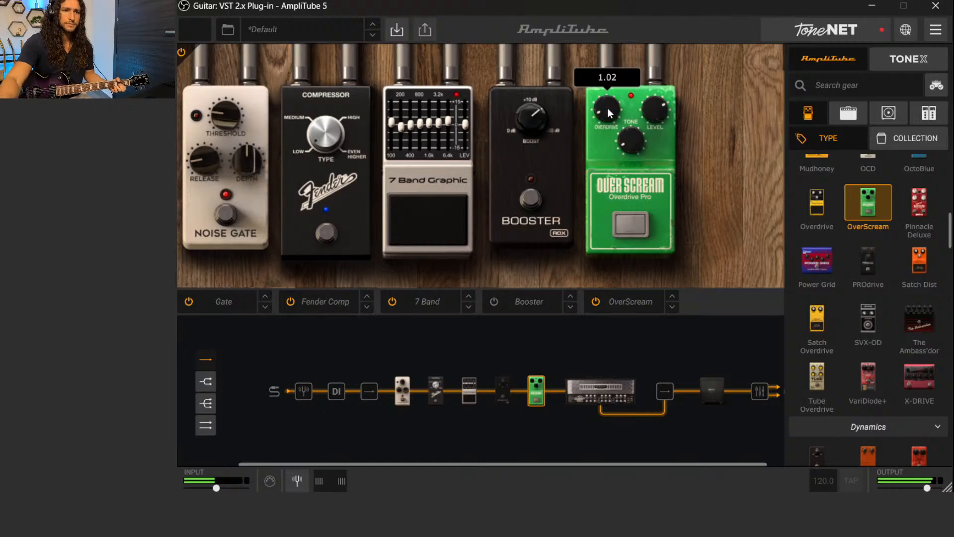
left_click_drag(611, 120, 579, 40)
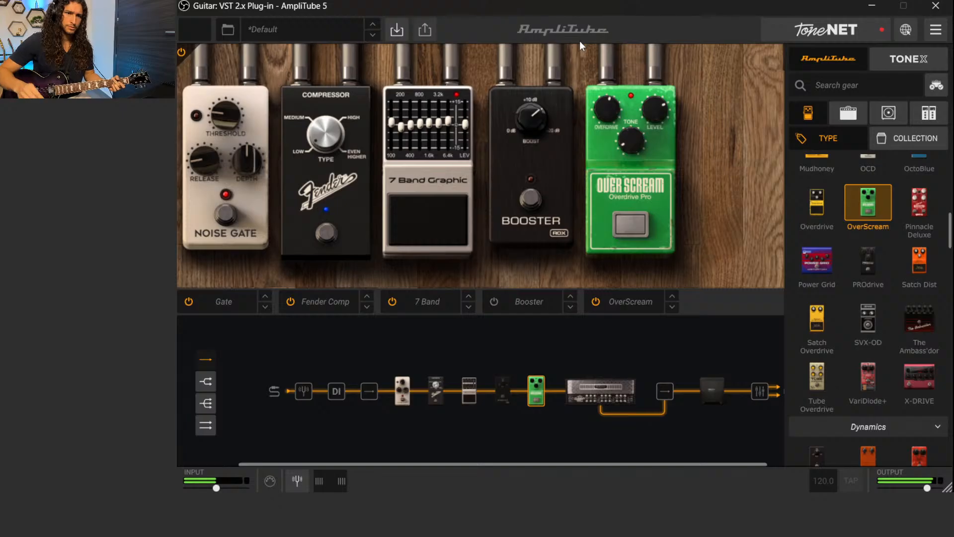
left_click_drag(579, 41, 585, 11)
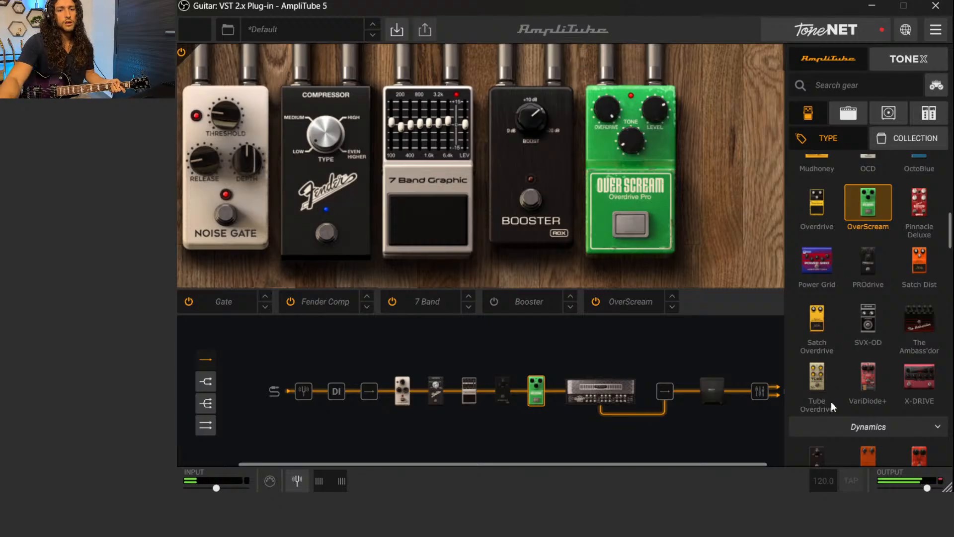
left_click_drag(596, 109, 609, 191)
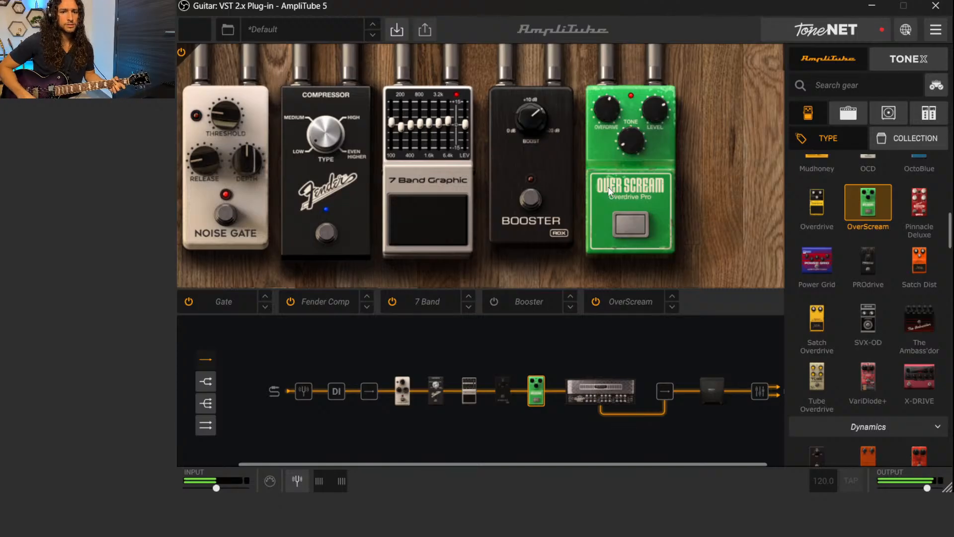
left_click_drag(601, 112, 607, 134)
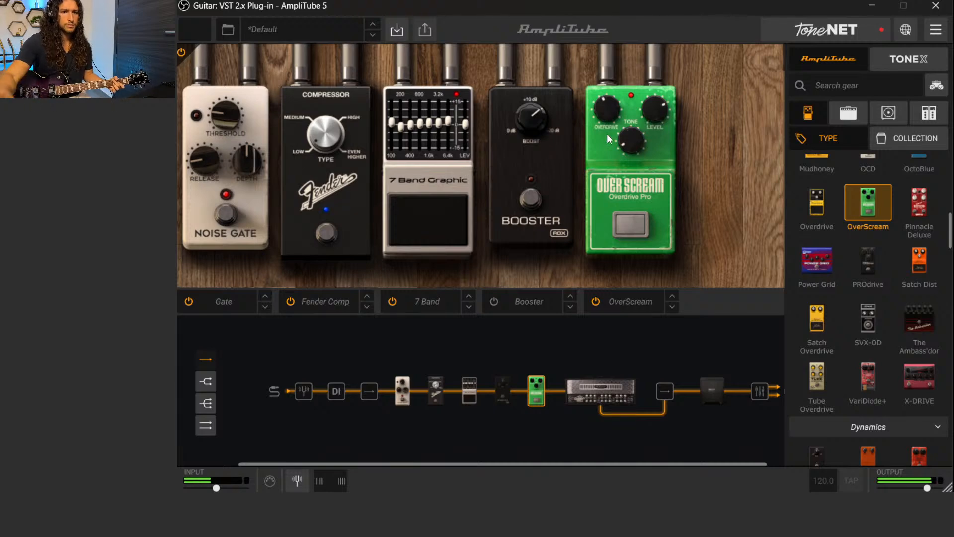
left_click_drag(598, 110, 613, 145)
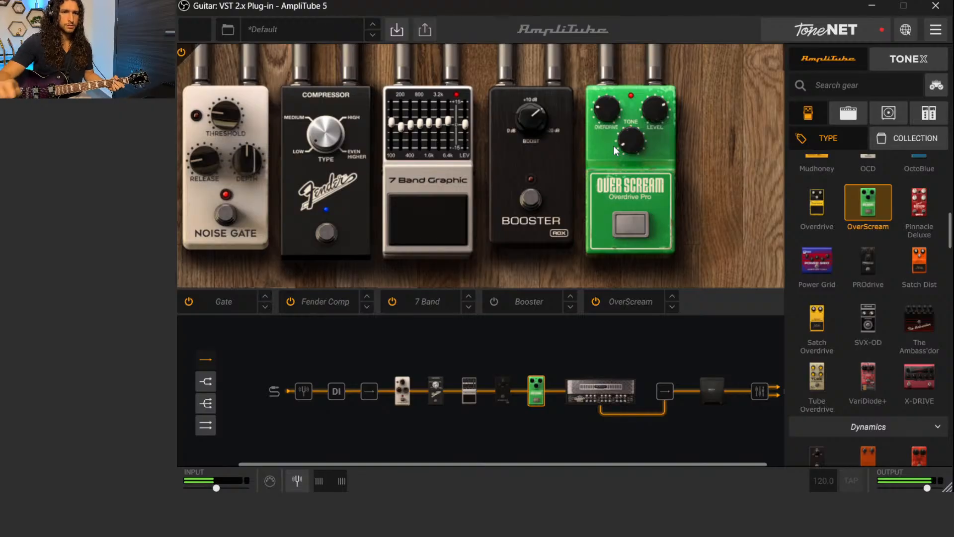
left_click_drag(598, 108, 596, 111)
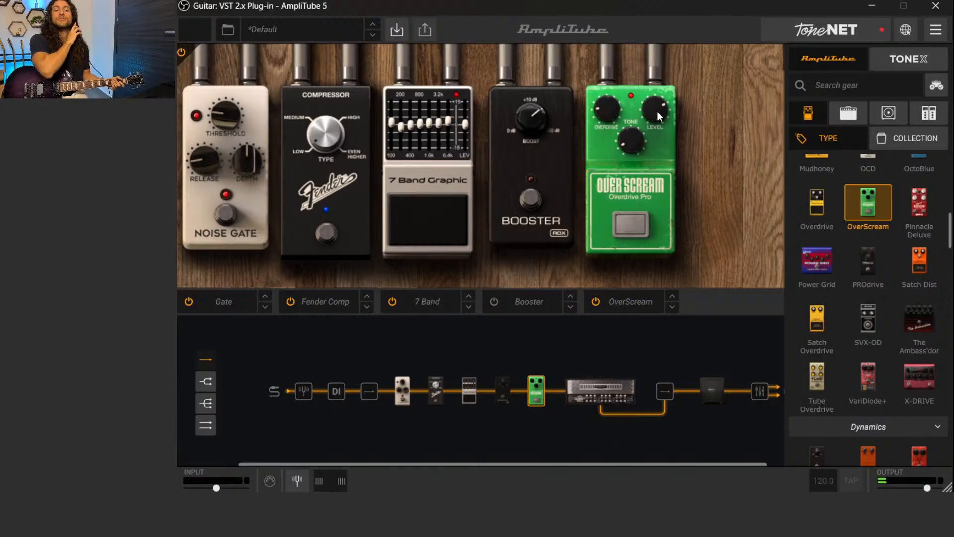
Toggle the Booster on and off twice to hear it stacked before the OverScream, leaving it bypassed
left_click(535, 198)
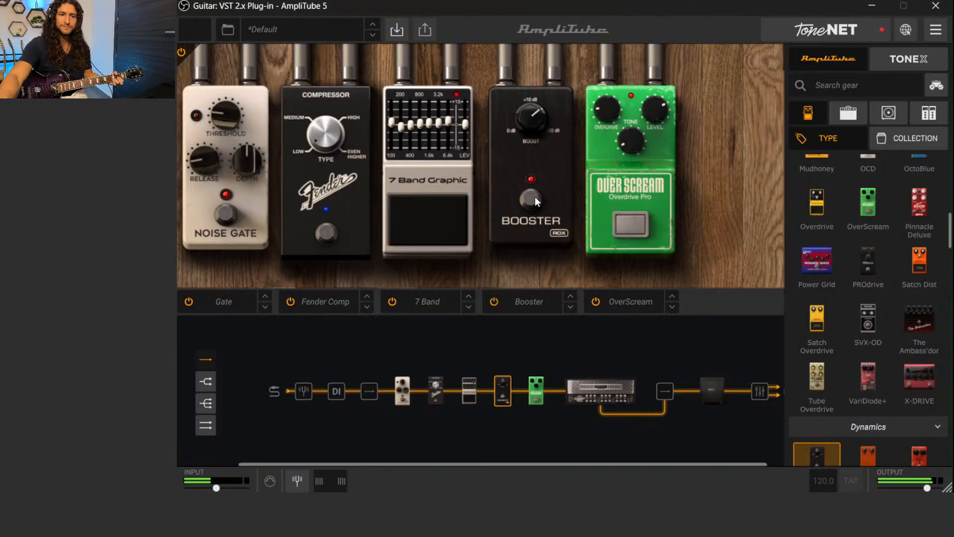
left_click(535, 197)
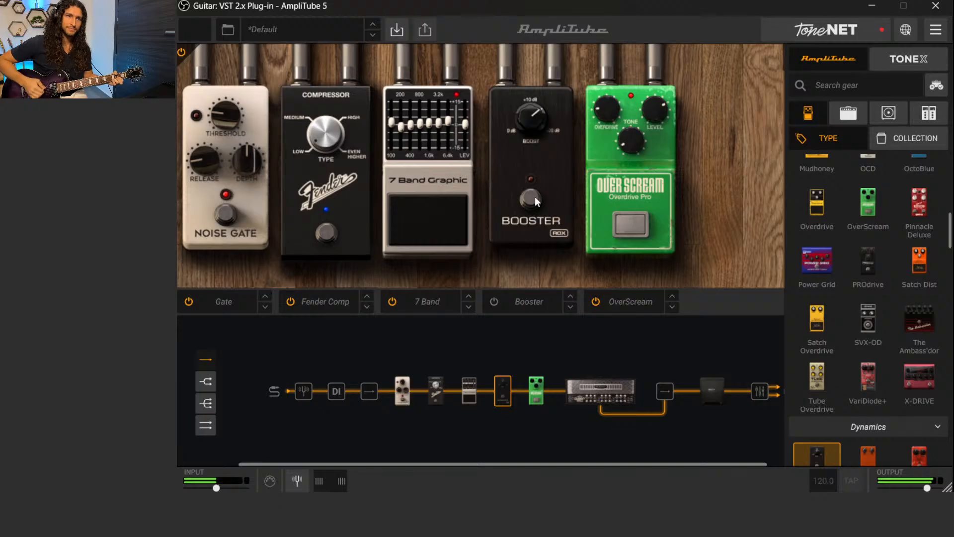
left_click(535, 198)
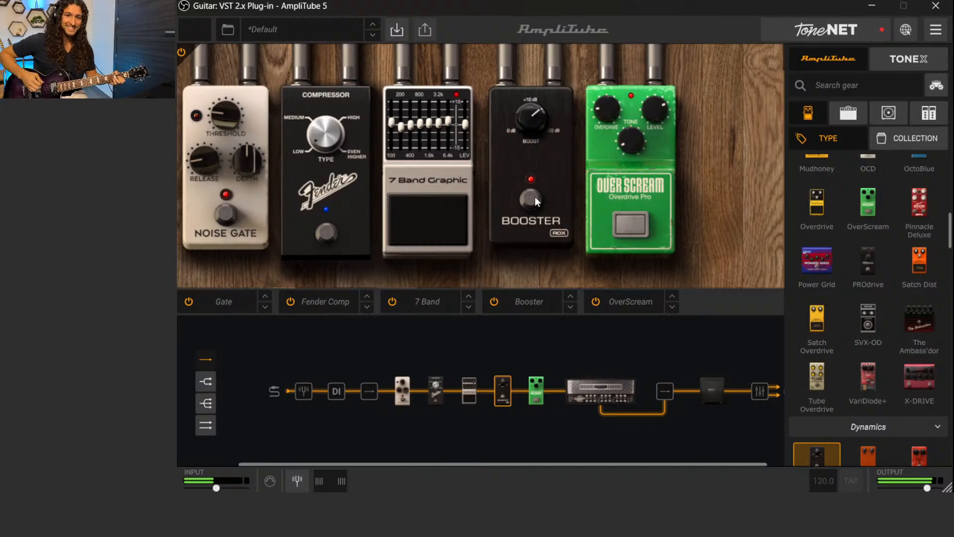
left_click(534, 196)
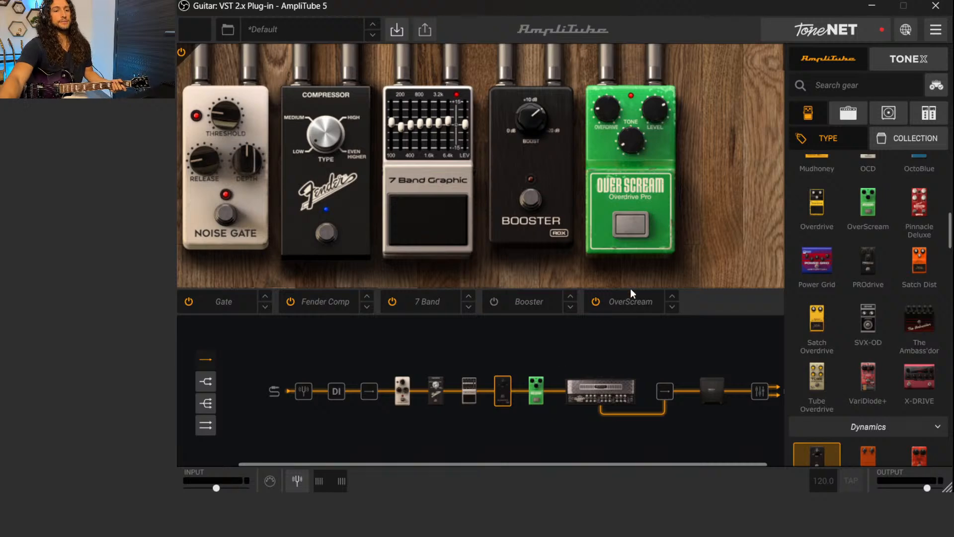
Toggle the OverScream off and on, leave it bypassed, and enable the Booster instead
left_click(629, 238)
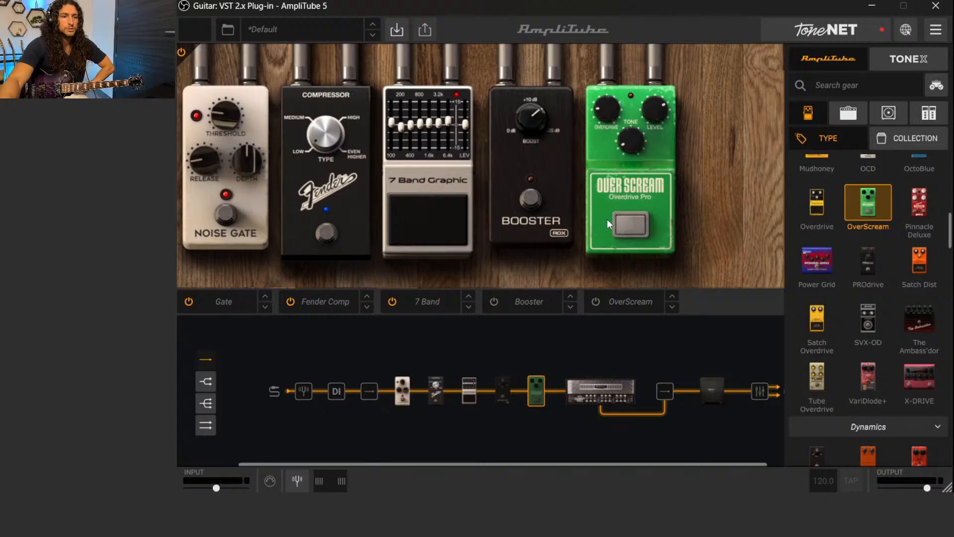
left_click(637, 219)
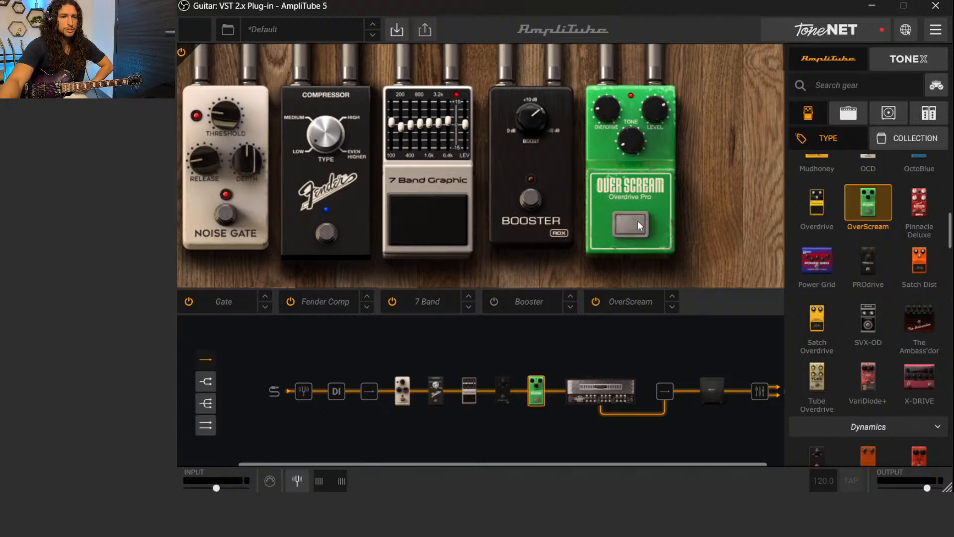
left_click(629, 222)
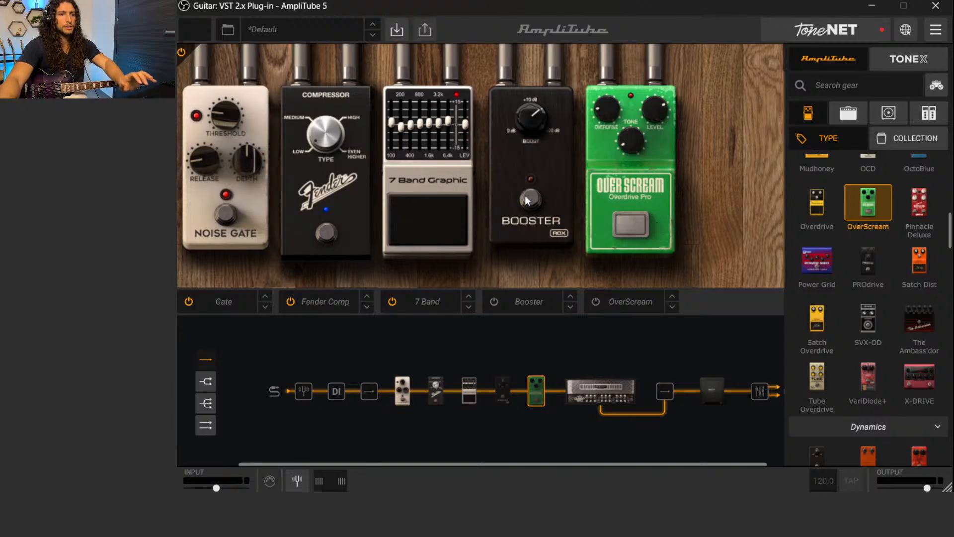
left_click(530, 199)
scroll(629, 362, "right", 1)
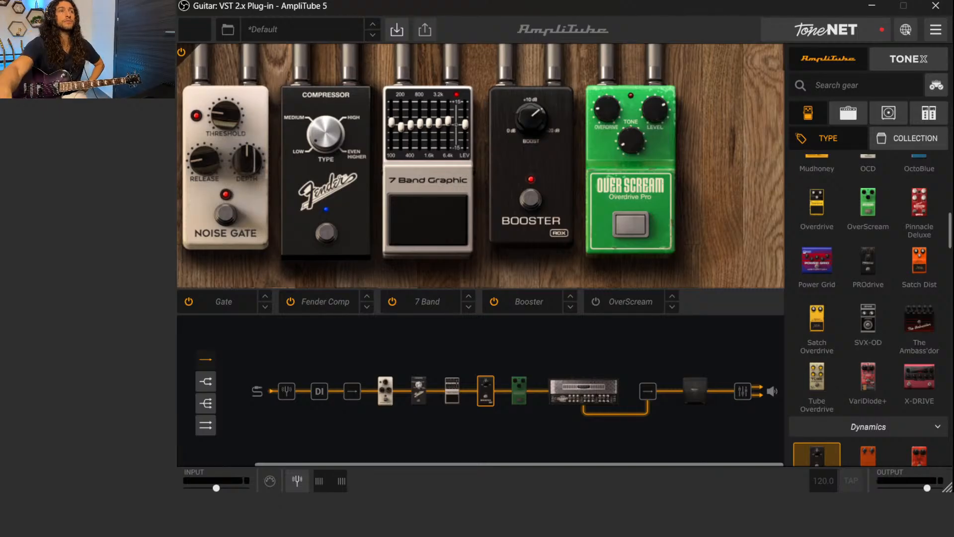
Browse the stompbox library from delay and distortion through dynamics, EQ and filter to modulation pedals
scroll(877, 206, "down", 3)
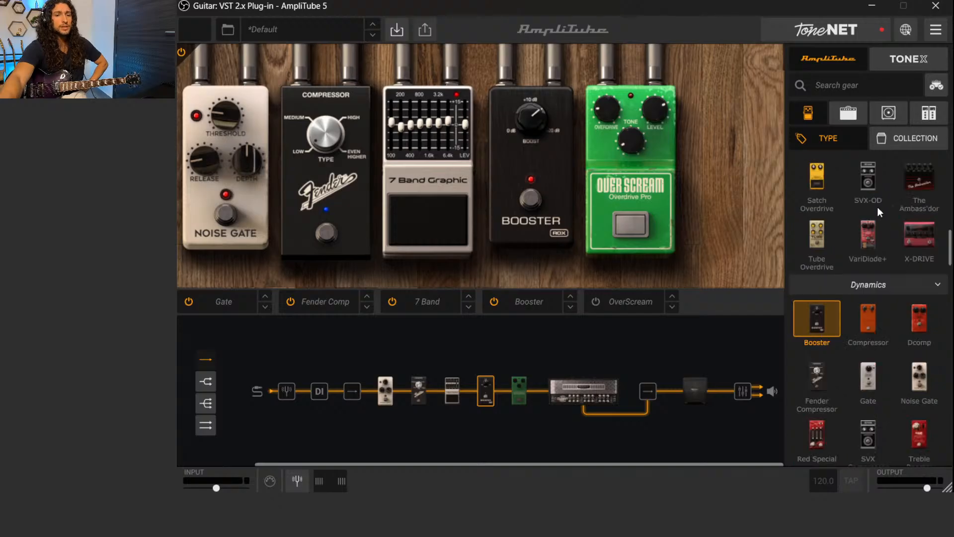
scroll(878, 207, "down", 4)
scroll(877, 207, "down", 10)
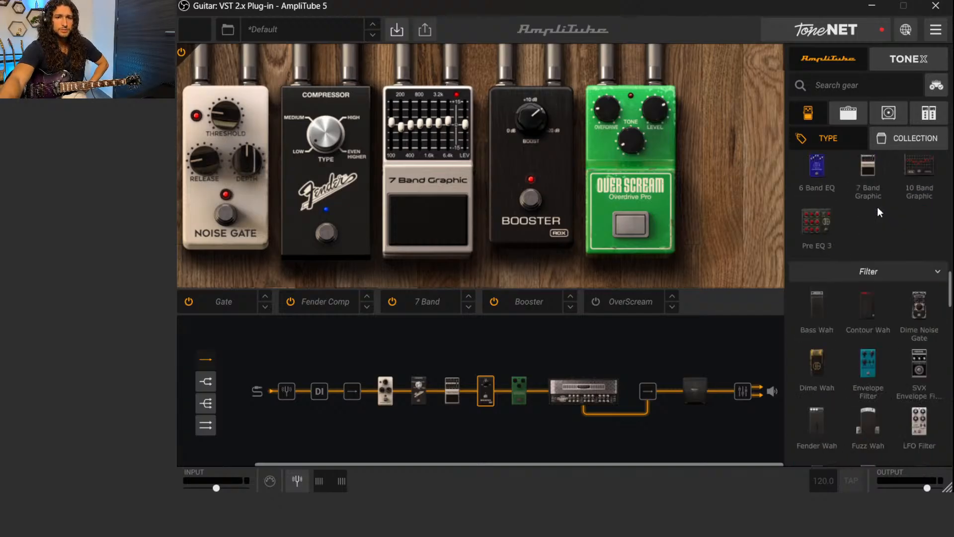
scroll(878, 206, "up", 4)
scroll(877, 214, "up", 15)
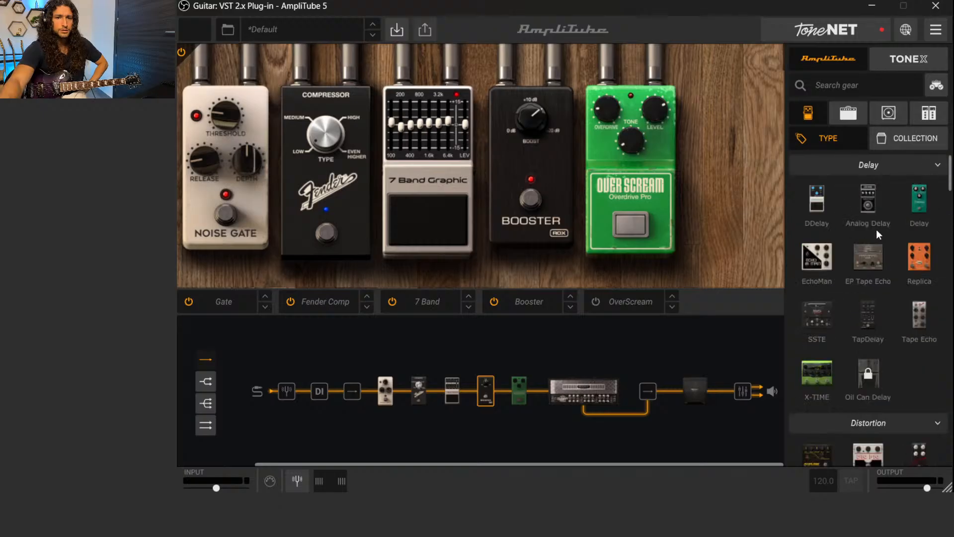
scroll(875, 229, "down", 8)
scroll(878, 240, "down", 8)
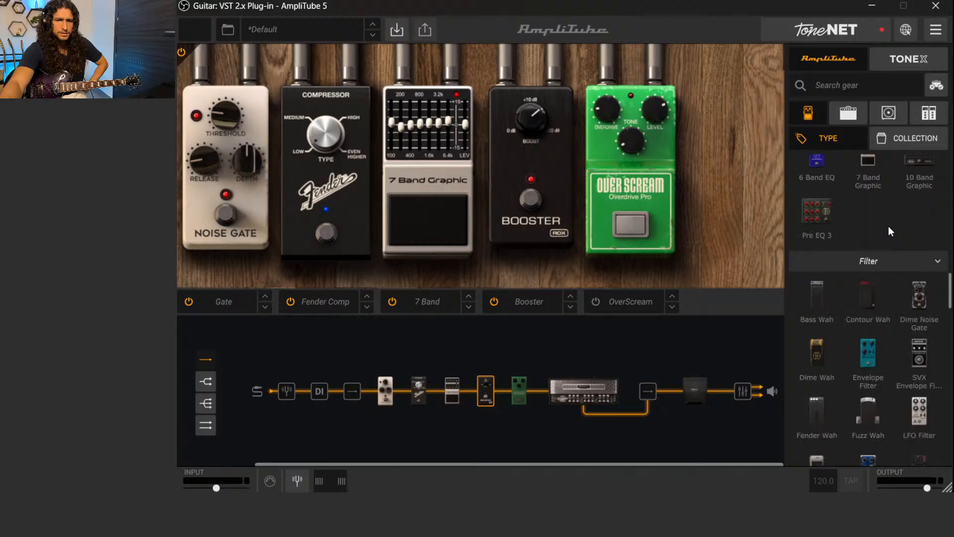
scroll(888, 228, "down", 10)
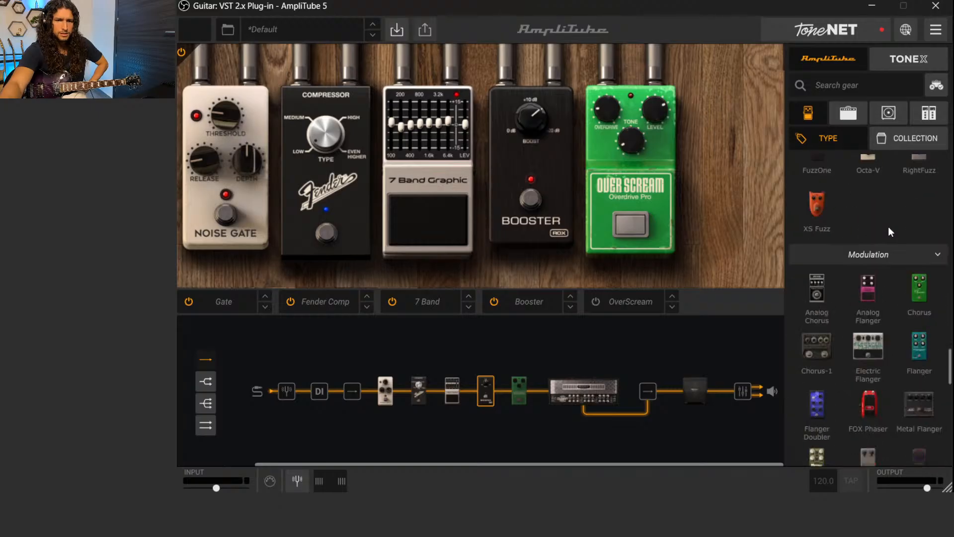
scroll(888, 232, "down", 3)
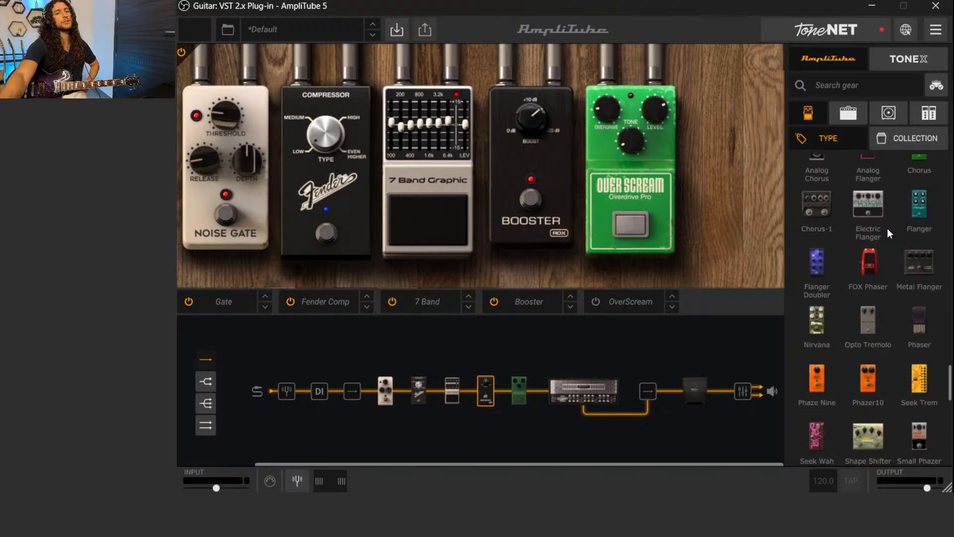
Try the Chorus-1 pedal in the chain after the OverScream, and remove it again
scroll(888, 233, "up", 2)
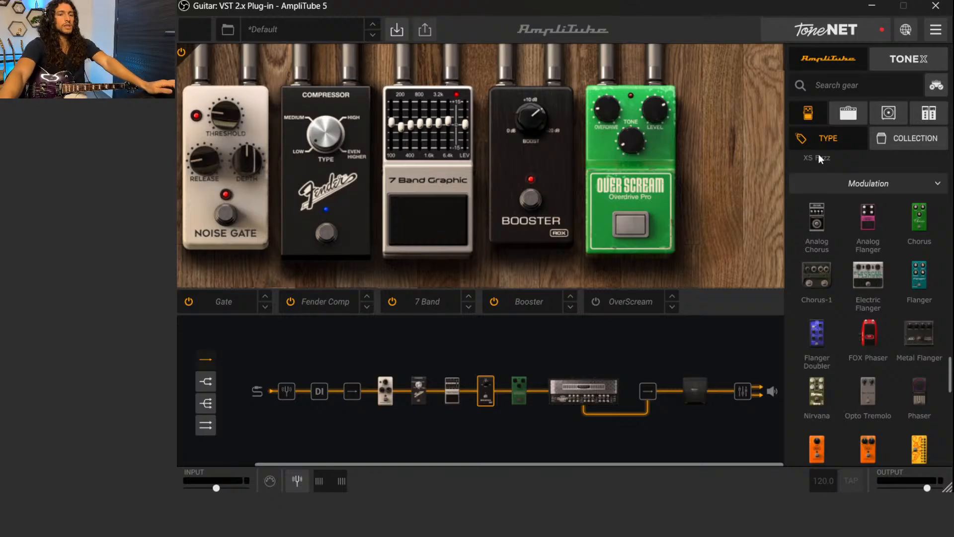
left_click_drag(822, 278, 723, 186)
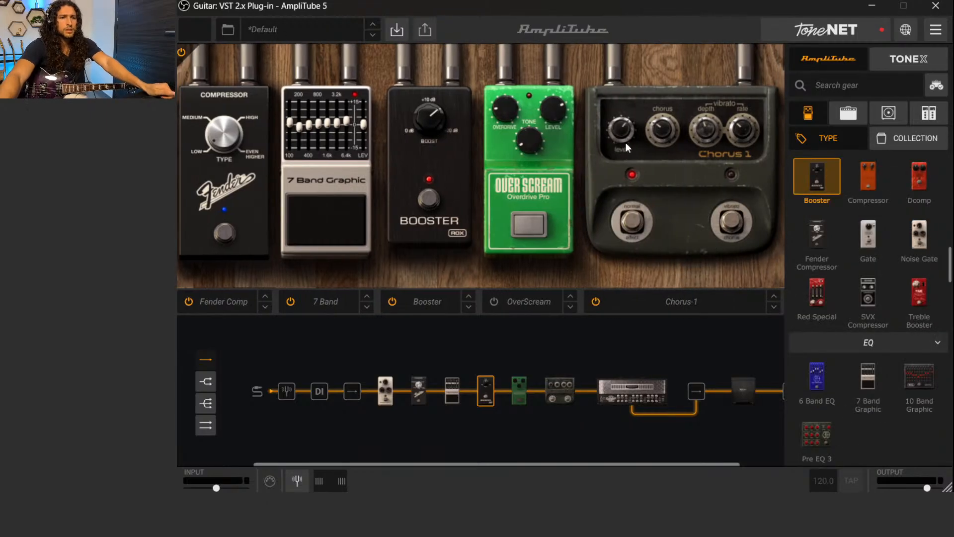
left_click_drag(551, 449, 548, 449)
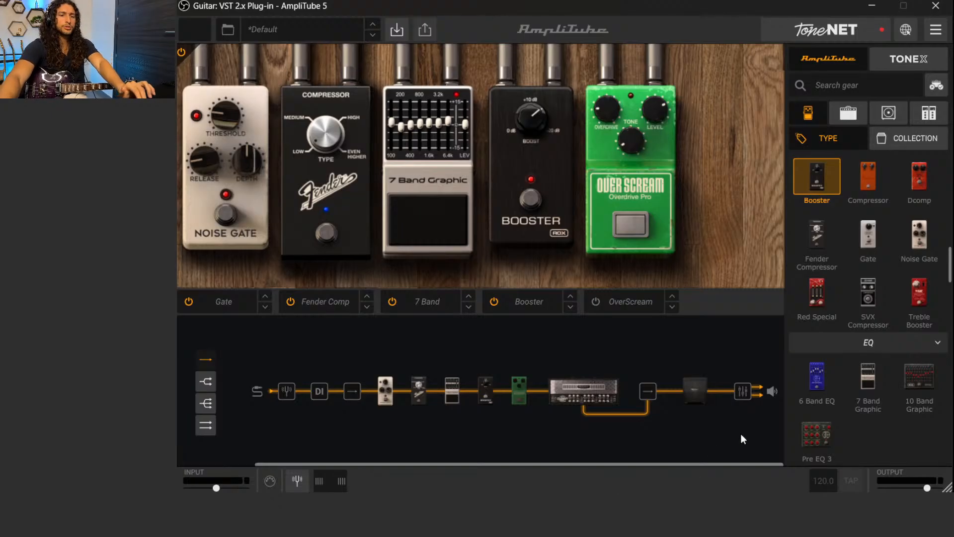
Add a Digital Delay rack effect to the master slot at the end of the signal chain
left_click(931, 119)
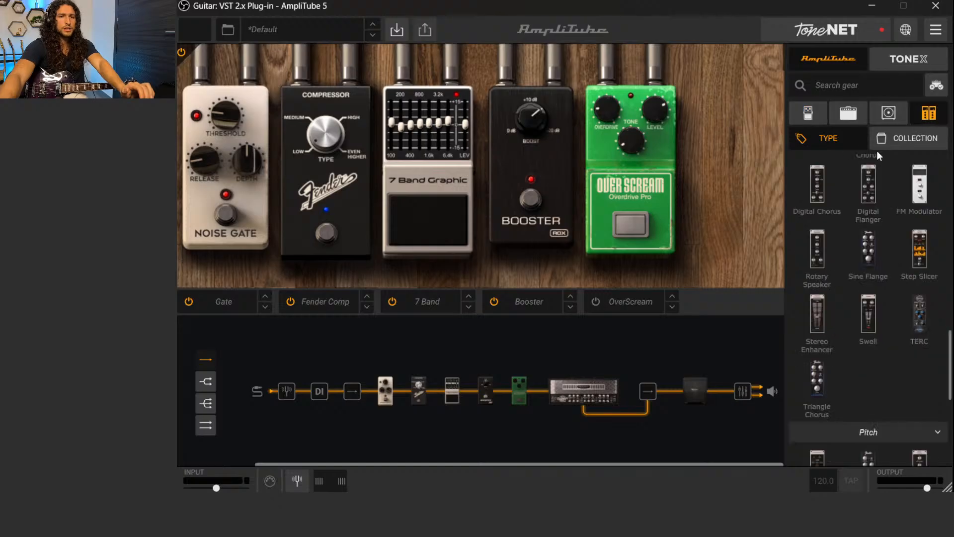
scroll(839, 235, "up", 4)
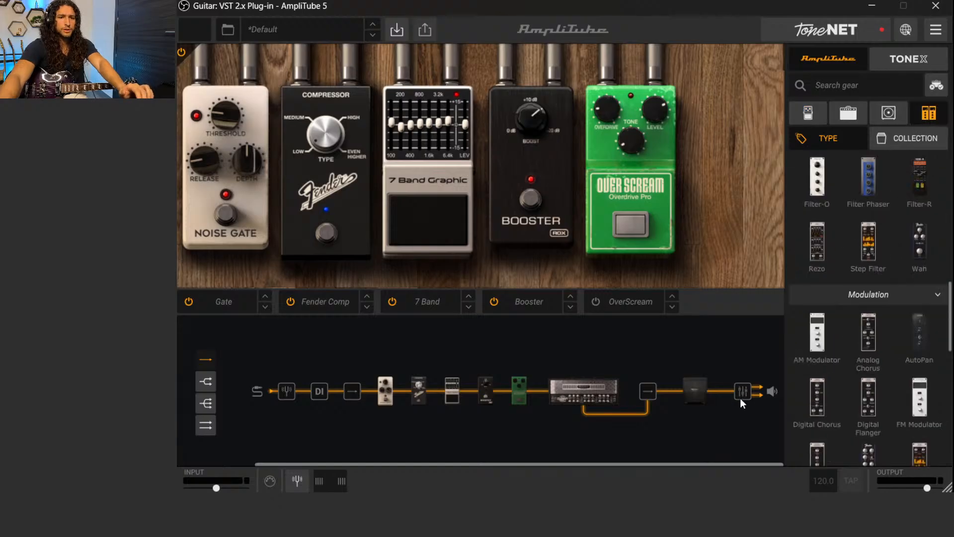
left_click(694, 390)
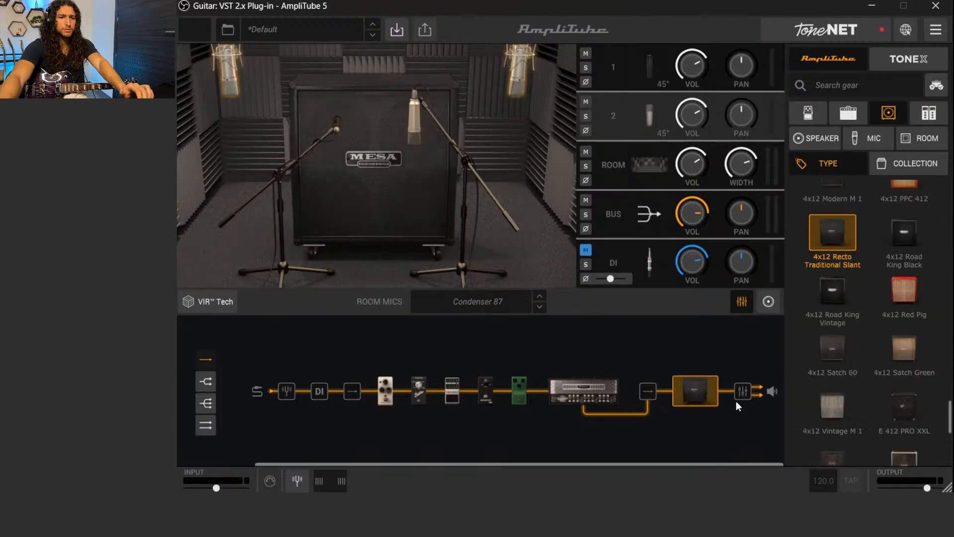
left_click(596, 389)
left_click(928, 113)
scroll(871, 233, "down", 10)
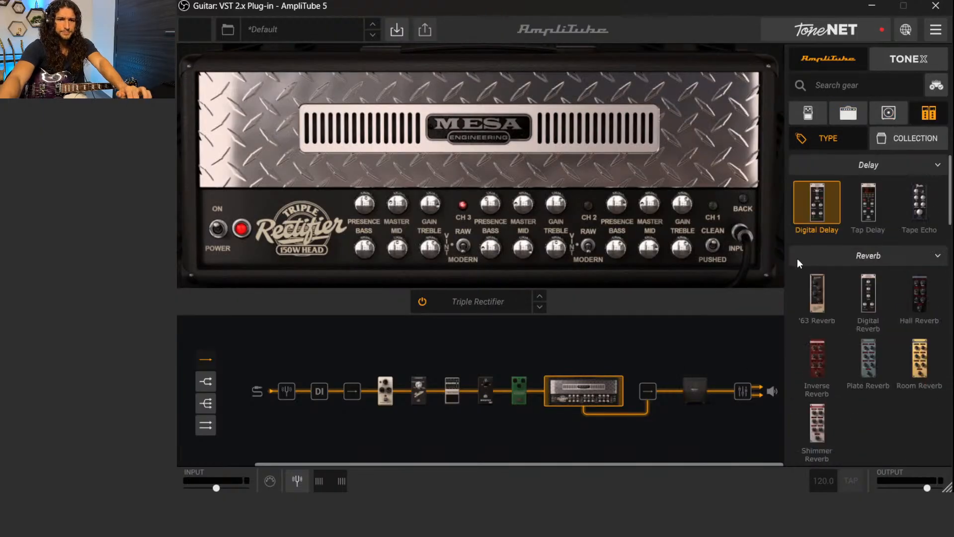
left_click_drag(788, 252, 758, 394)
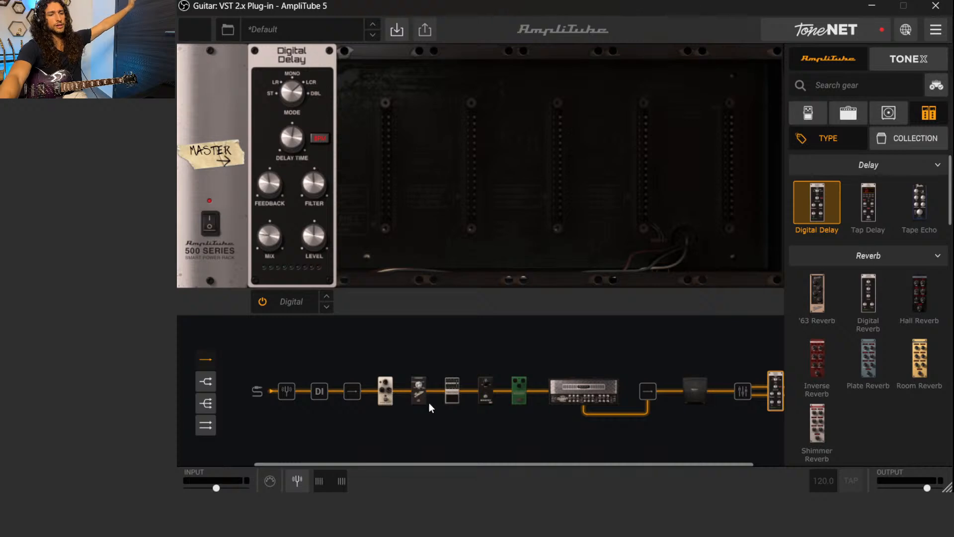
Set the Digital Delay's Delay Time to 1/8d and adjust its Feedback by ear
left_click(450, 398)
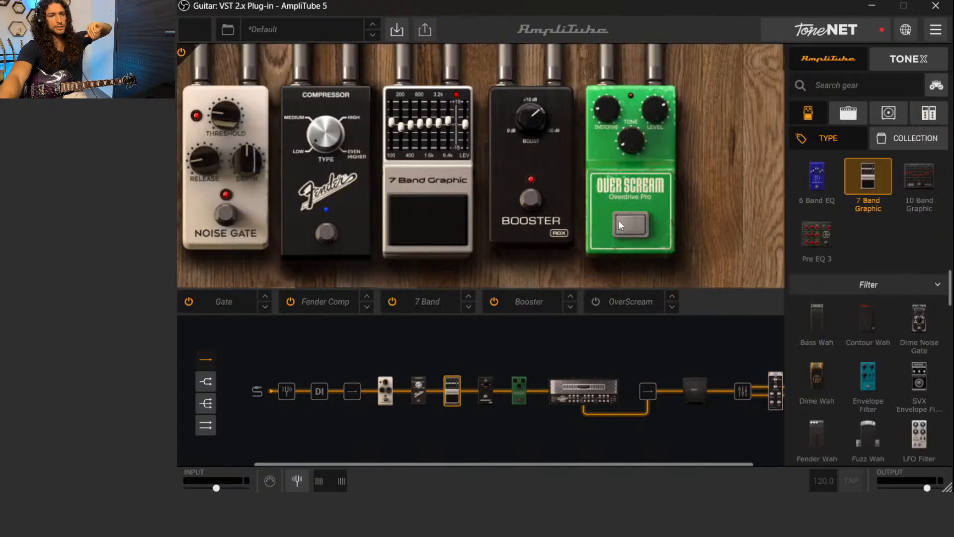
left_click(770, 397)
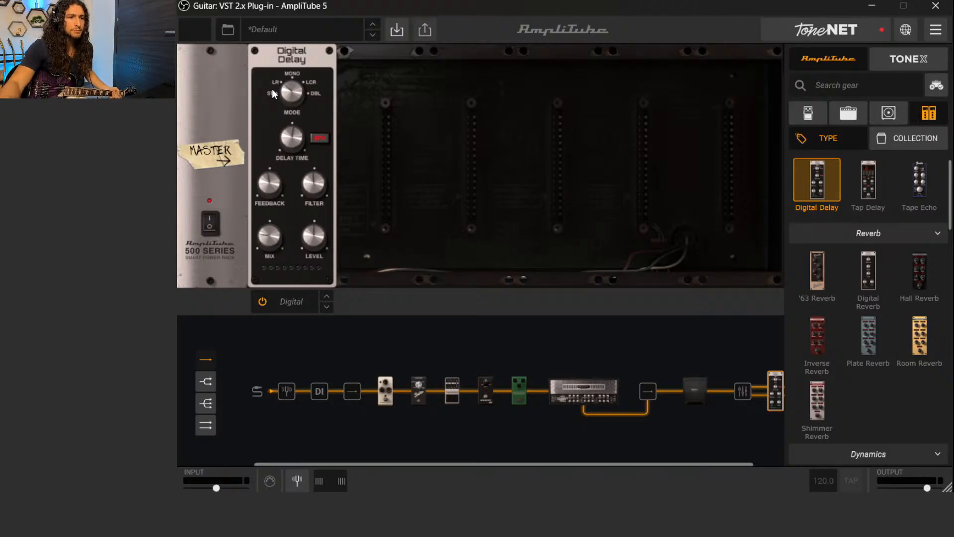
mouse_move(294, 139)
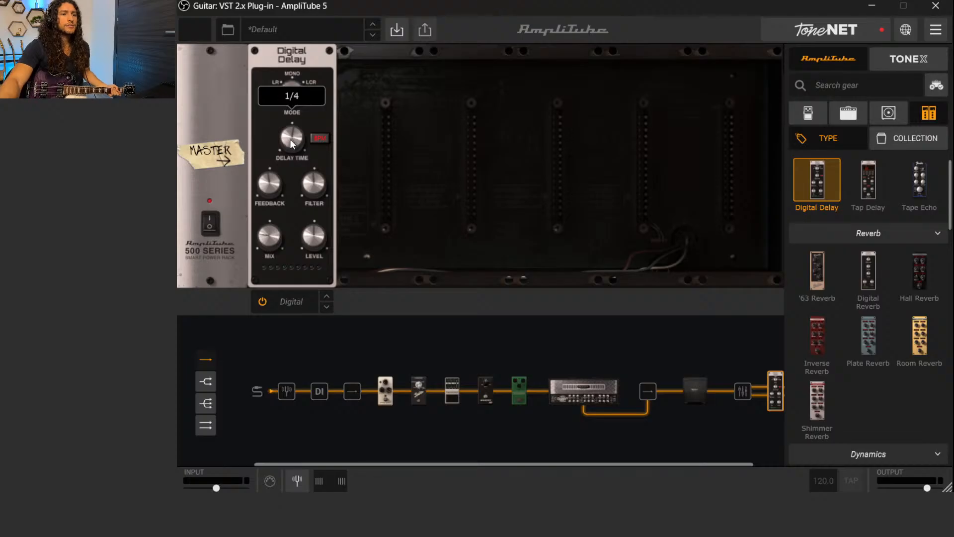
scroll(290, 141, "down", 1)
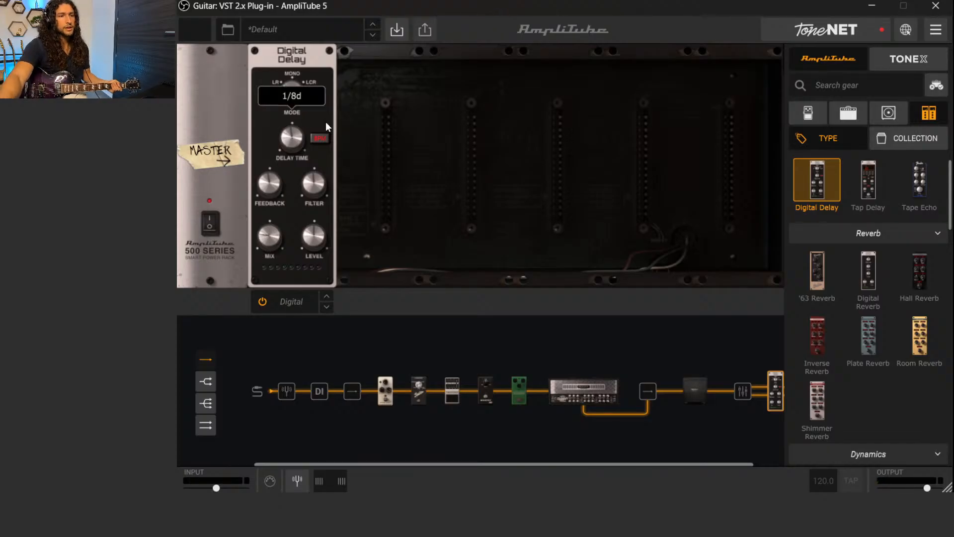
left_click_drag(284, 186, 275, 201)
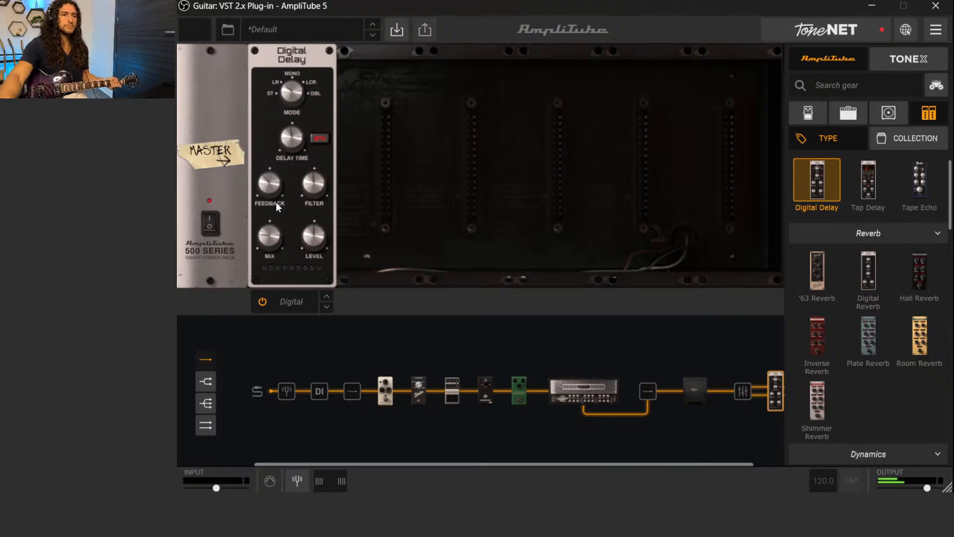
Audition the Digital Delay's Filter at low and high settings by ear, and settle the knob near its midpoint
left_click_drag(304, 185, 341, 314)
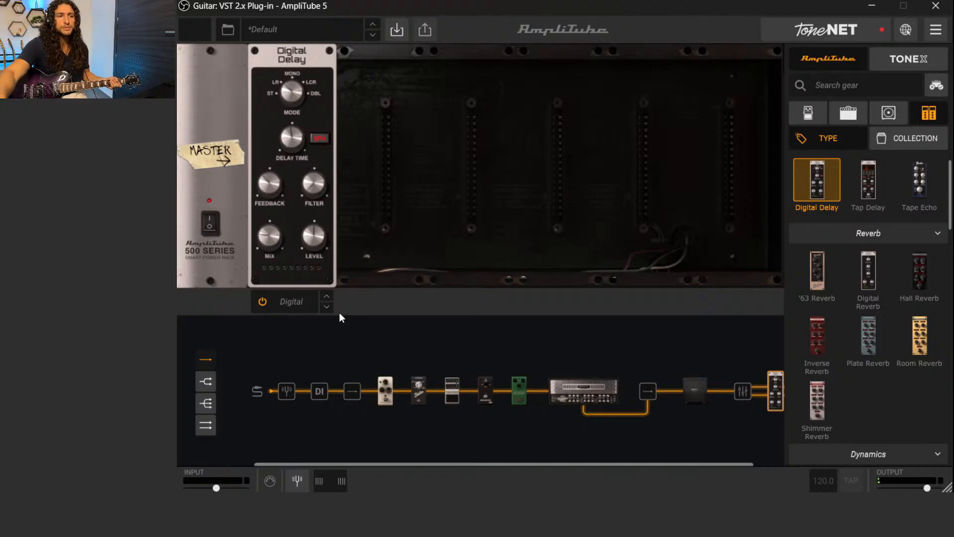
left_click_drag(312, 197, 318, 3)
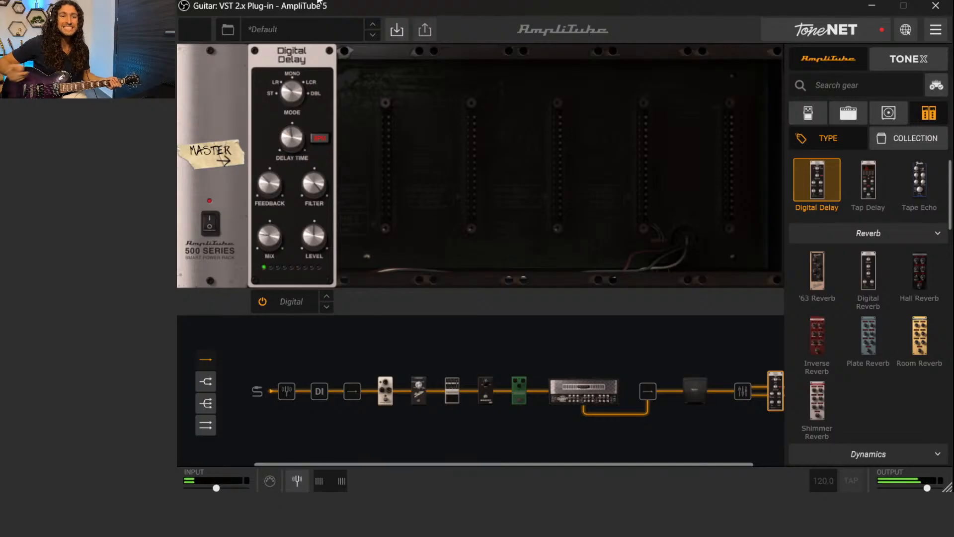
mouse_move(313, 184)
left_mouse_down()
mouse_move(320, 261)
mouse_move(314, 177)
mouse_move(305, 186)
left_mouse_up()
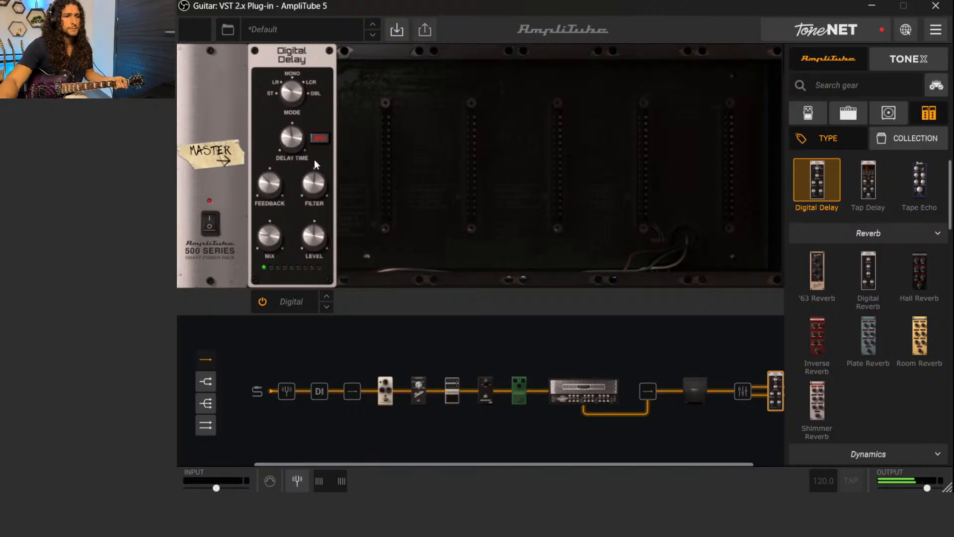
Fine-tune the Digital Delay's Mix by ear and set its Feedback to 33%
left_click_drag(269, 237, 270, 250)
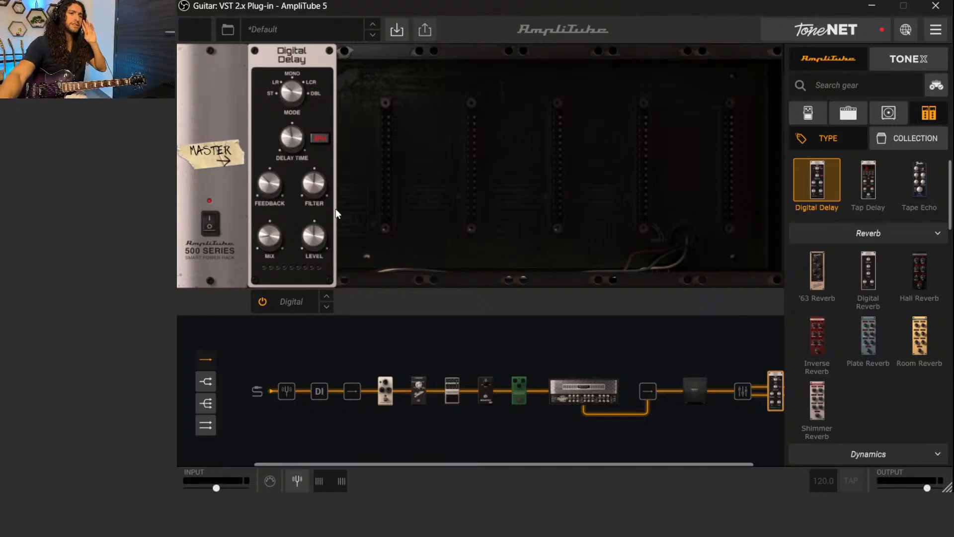
mouse_move(266, 187)
left_click_drag(267, 187, 267, 189)
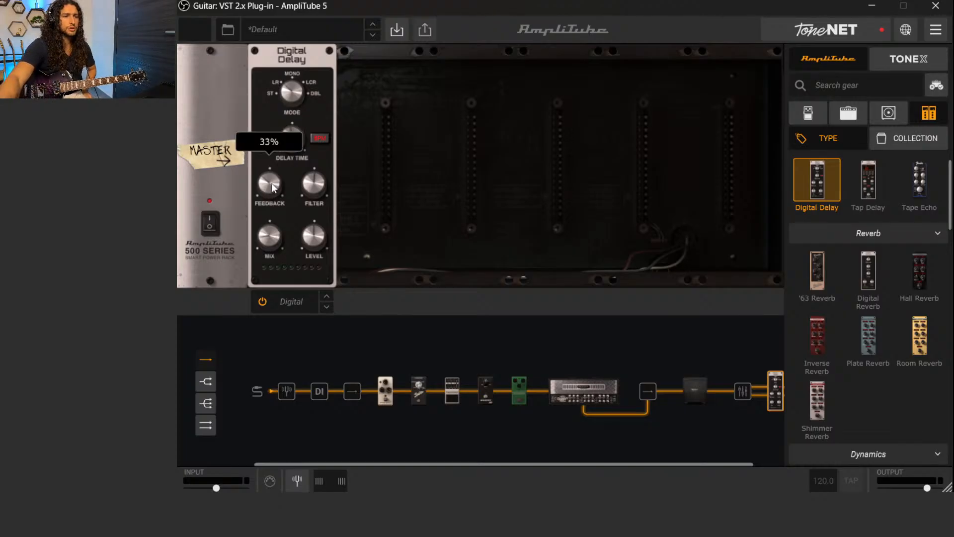
mouse_move(274, 241)
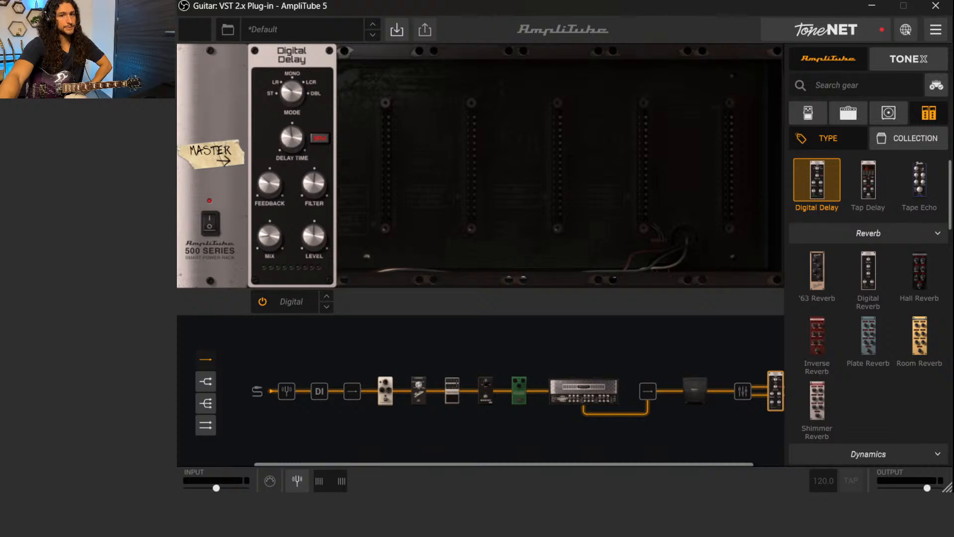
Review the Mesa cabinet and its microphones in the chain, and return to the Digital Delay rack
scroll(710, 432, "right", 2)
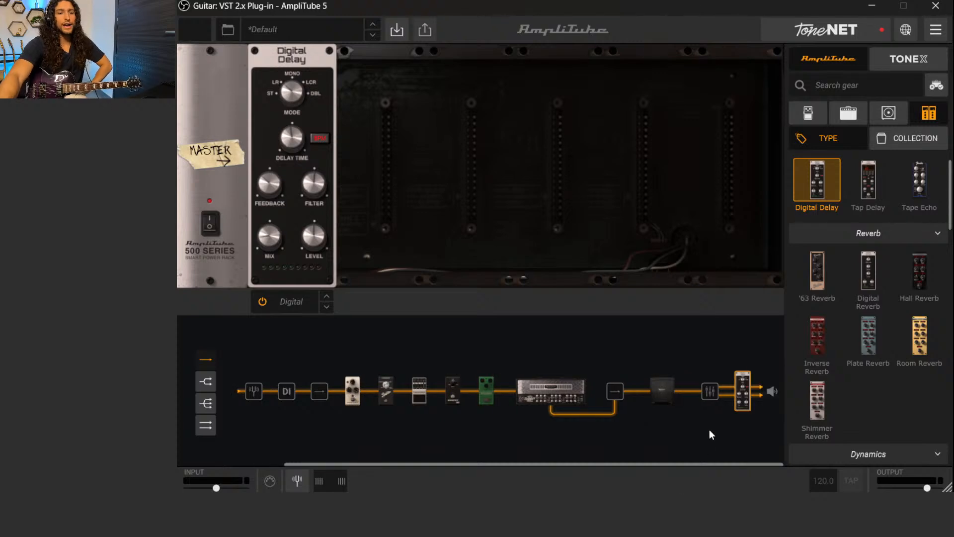
left_click(666, 390)
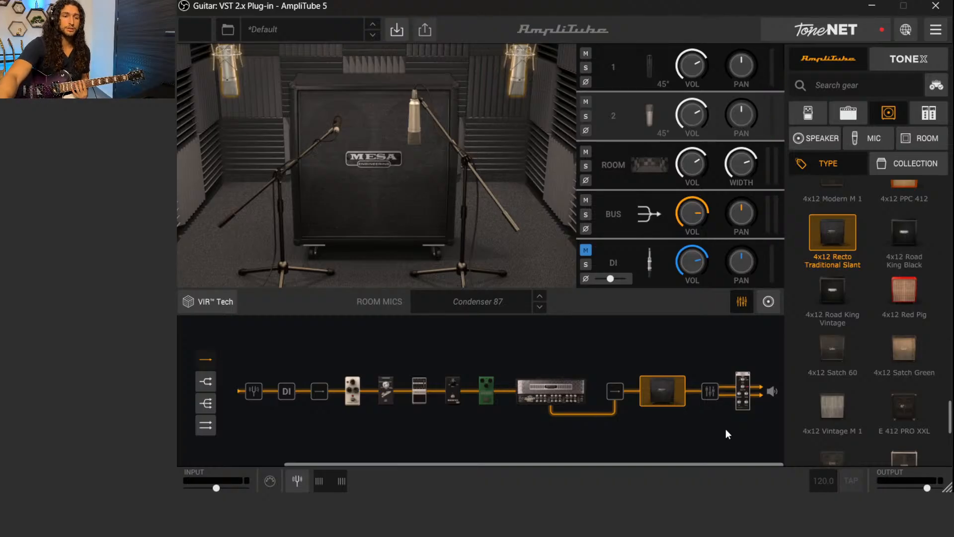
left_click(744, 394)
Try the '63 Reverb in the master rack after the Digital Delay, and remove it from the chain
scroll(884, 270, "up", 1)
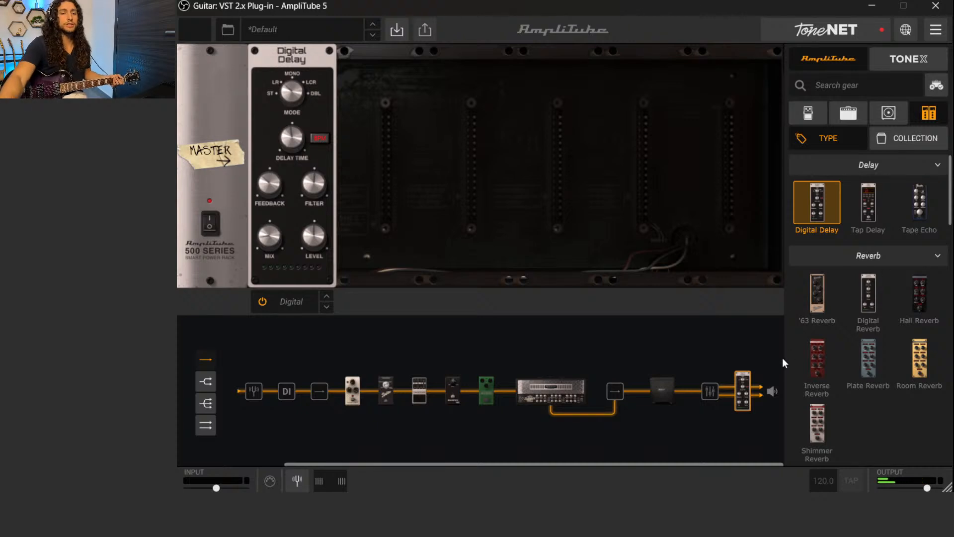
left_click_drag(775, 296, 408, 172)
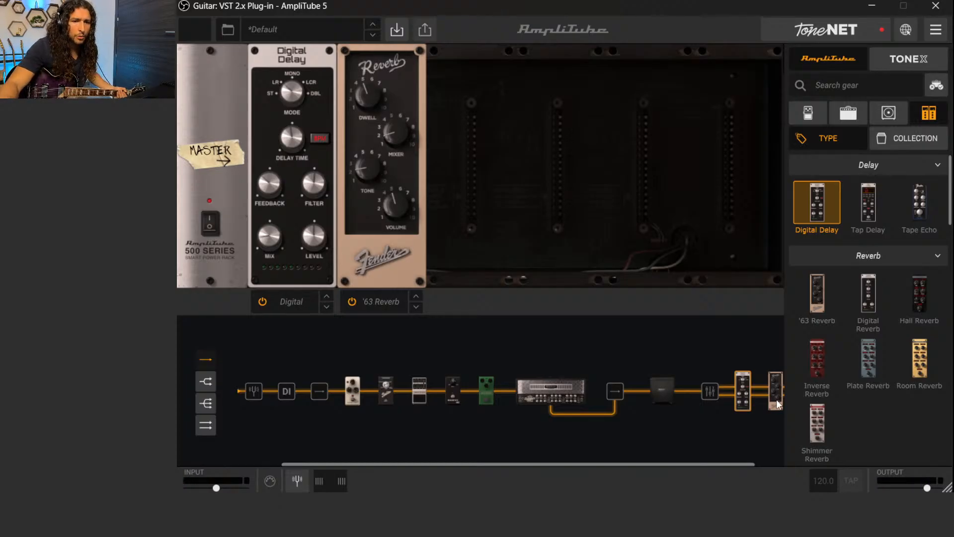
left_click_drag(773, 399, 771, 455)
Add a Digital Reverb to the master rack after the Digital Delay and adjust its Decay Time
left_click_drag(869, 295, 402, 179)
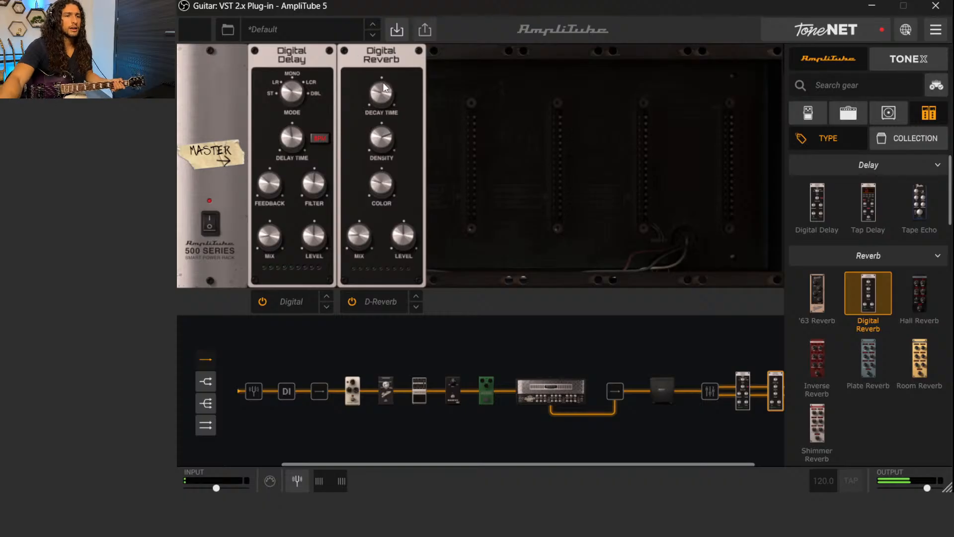
mouse_move(381, 94)
left_click_drag(381, 94, 374, 106)
Set the Digital Reverb's Color to 2222.4 Hz and its Mix to 14.3%
mouse_move(378, 186)
left_click_drag(378, 186, 376, 180)
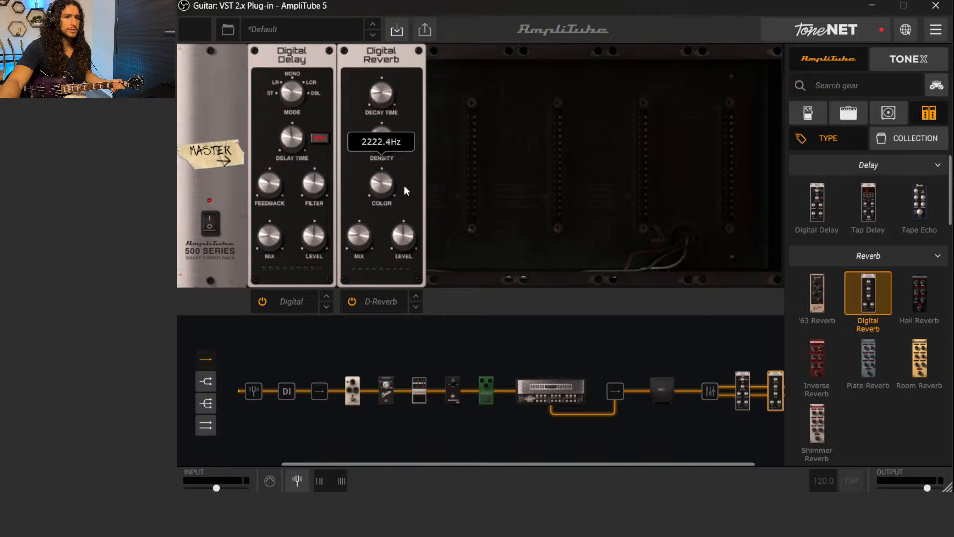
left_click_drag(351, 238, 353, 241)
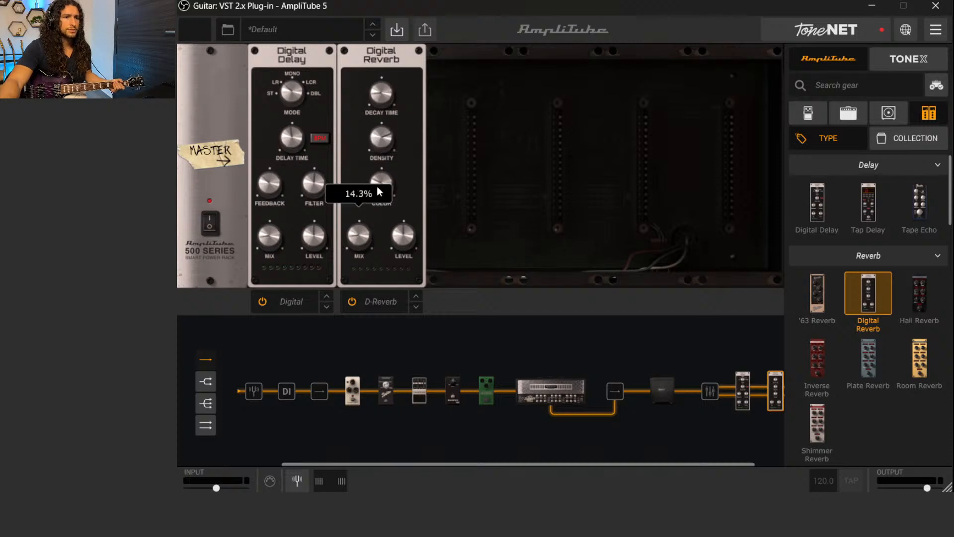
Set the Digital Reverb's Decay Time to 2.84 s and check its Density setting
left_click(379, 142)
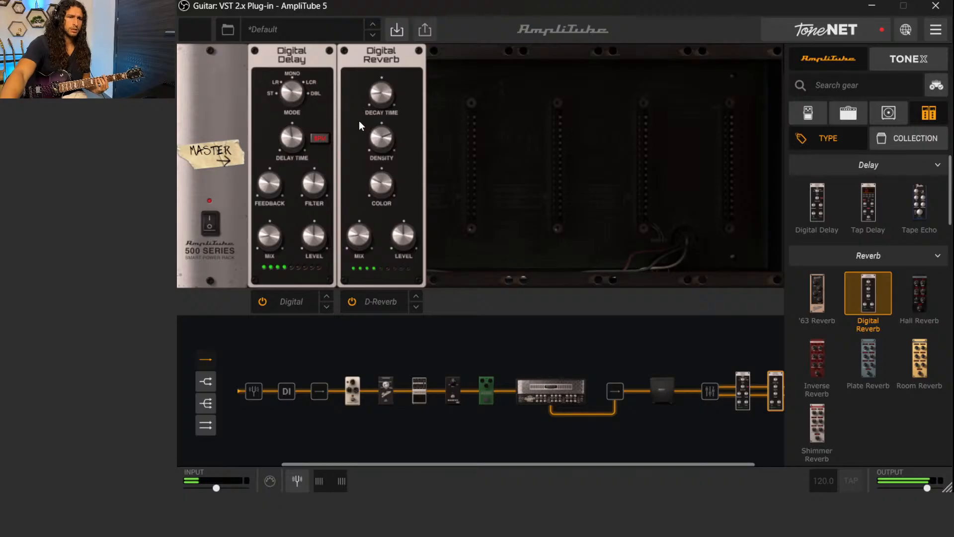
mouse_move(382, 98)
scroll(381, 97, "down", 5)
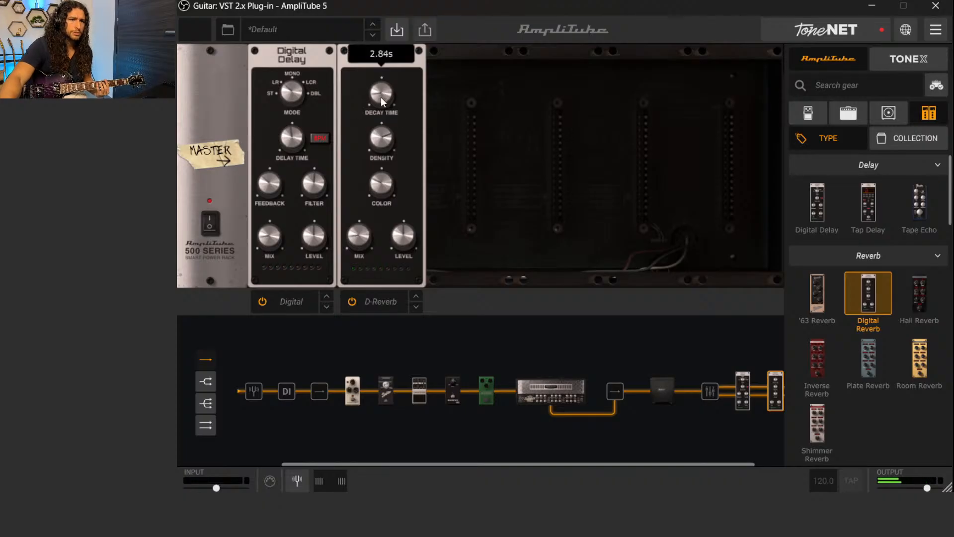
mouse_move(375, 139)
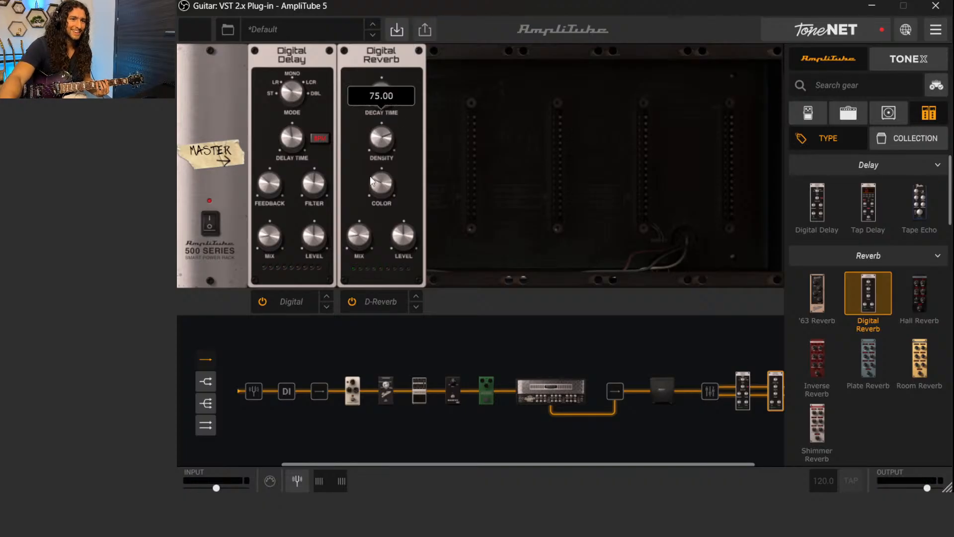
Fine-tune the Digital Reverb's Color and Mix in the master rack
scroll(376, 186, "down", 5)
scroll(376, 186, "up", 4)
mouse_move(352, 243)
scroll(353, 245, "down", 2)
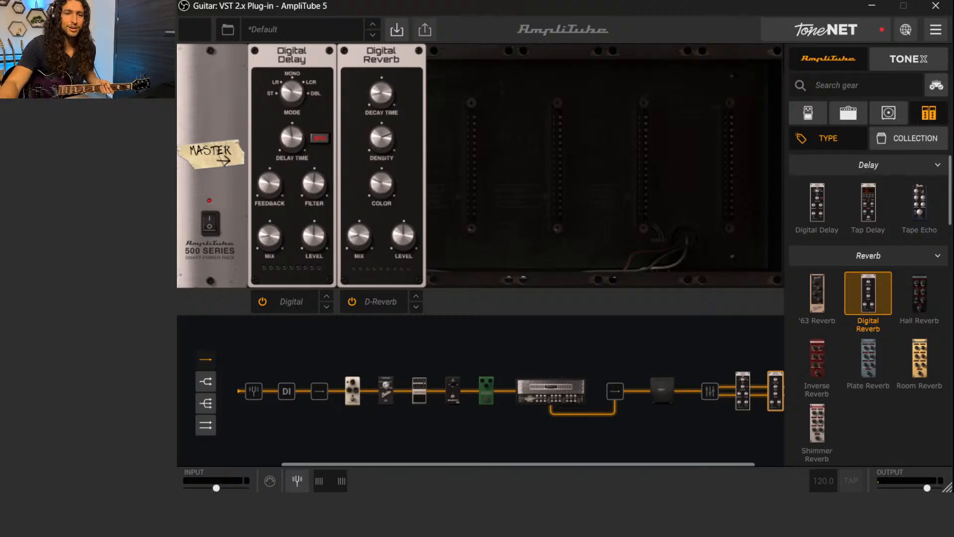
Try a Plate Reverb after the Digital Reverb with the Digital Reverb bypassed, and adjust the plate's Decay
scroll(671, 428, "right", 1)
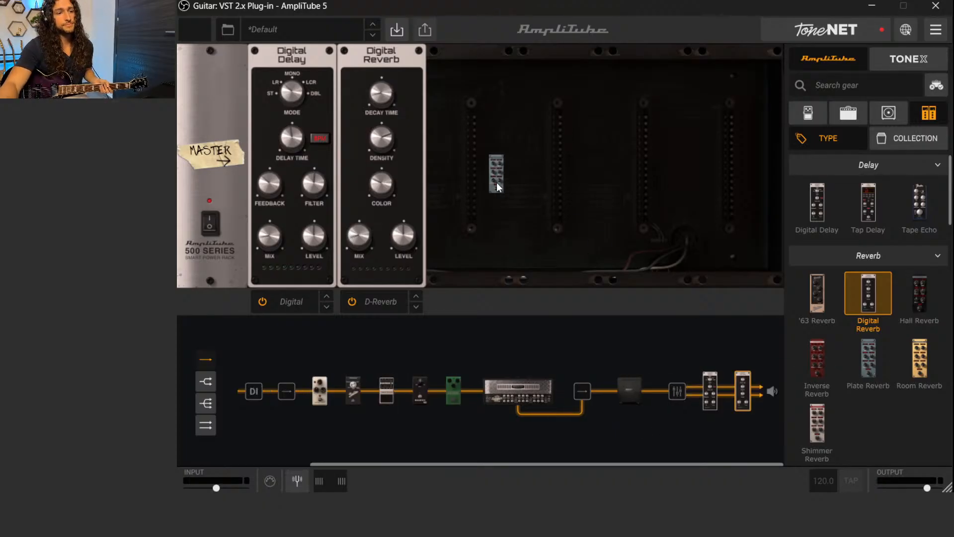
left_click_drag(496, 183, 458, 271)
left_click(352, 301)
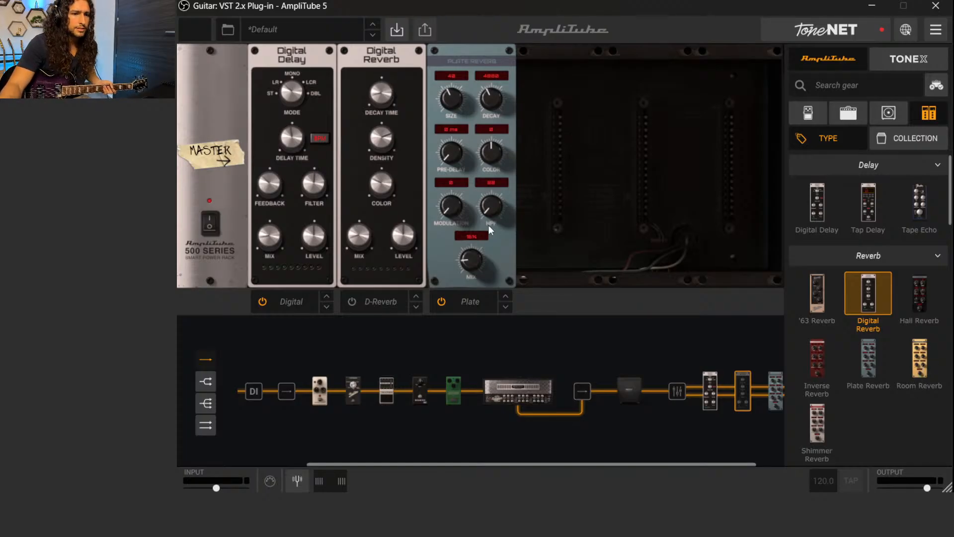
left_click(494, 99)
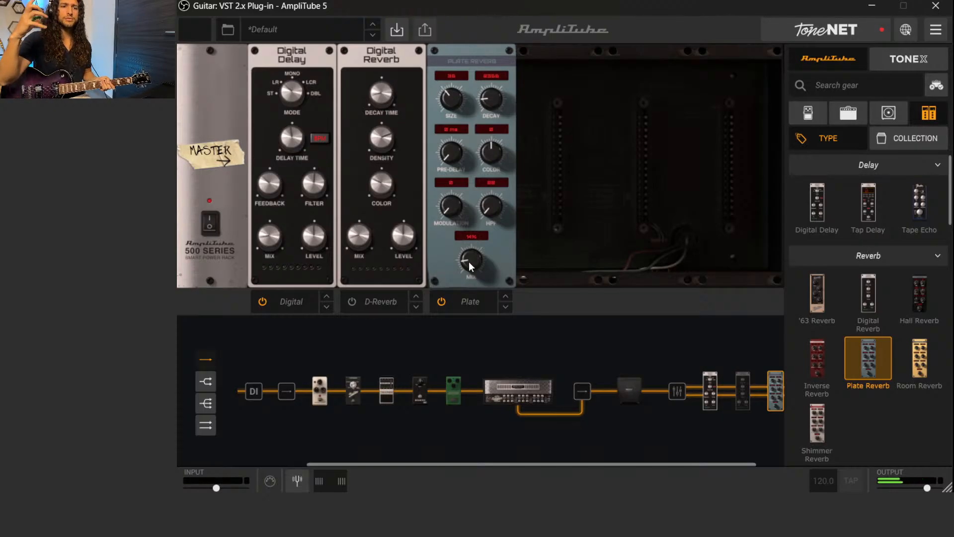
Compare the Digital Reverb with the Plate Reverb by activating one at a time, ending on the Digital Reverb
left_click(442, 301)
left_click(352, 301)
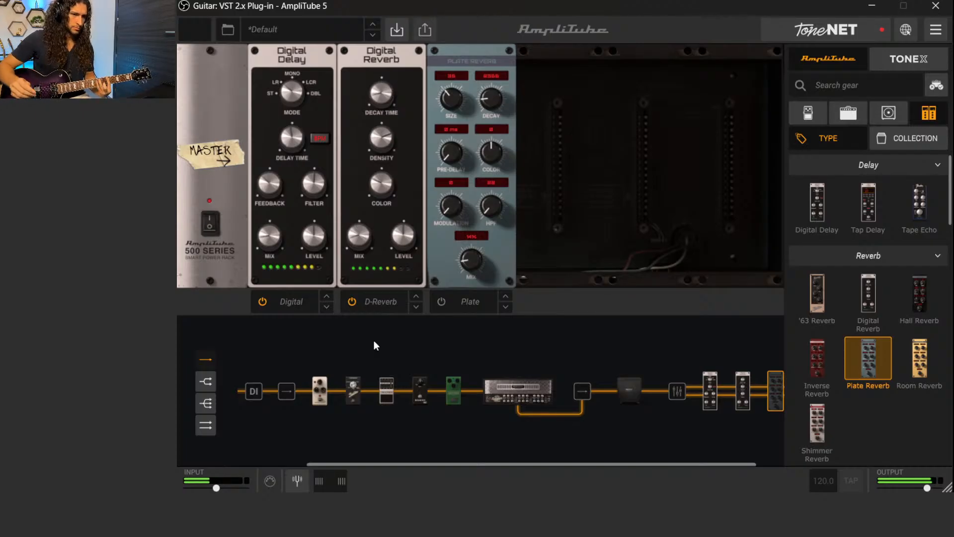
left_click(353, 302)
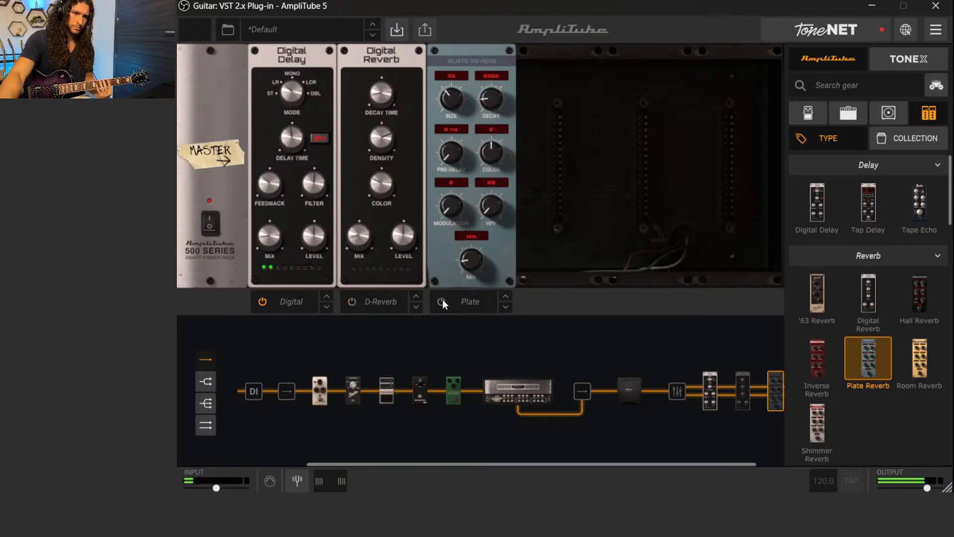
left_click(442, 301)
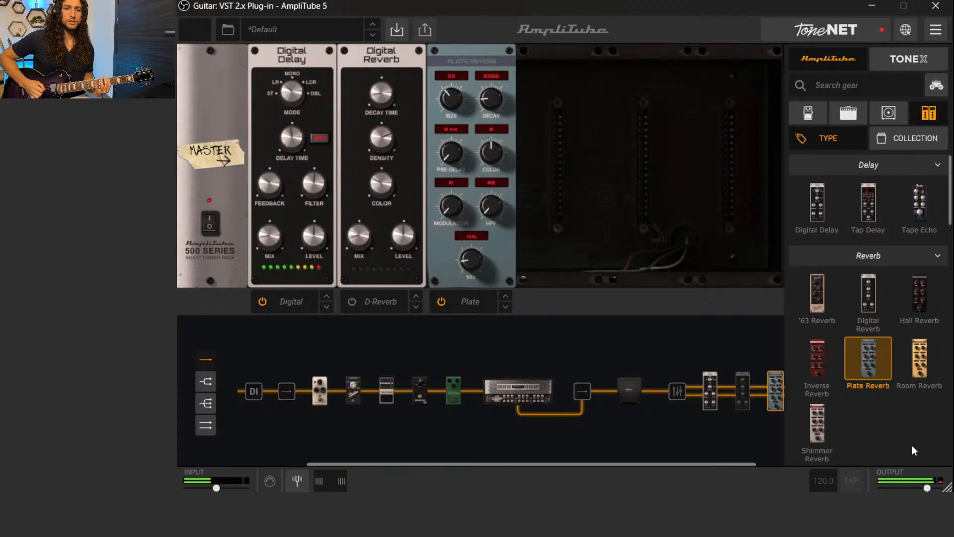
left_click(441, 301)
left_click(355, 301)
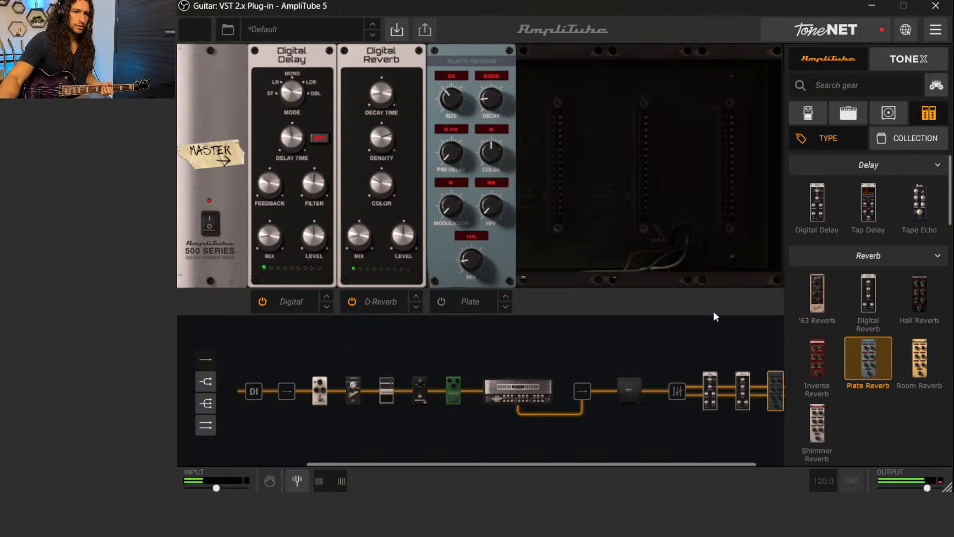
Adjust the Digital Reverb's output Level in the master rack
left_click_drag(404, 246, 401, 243)
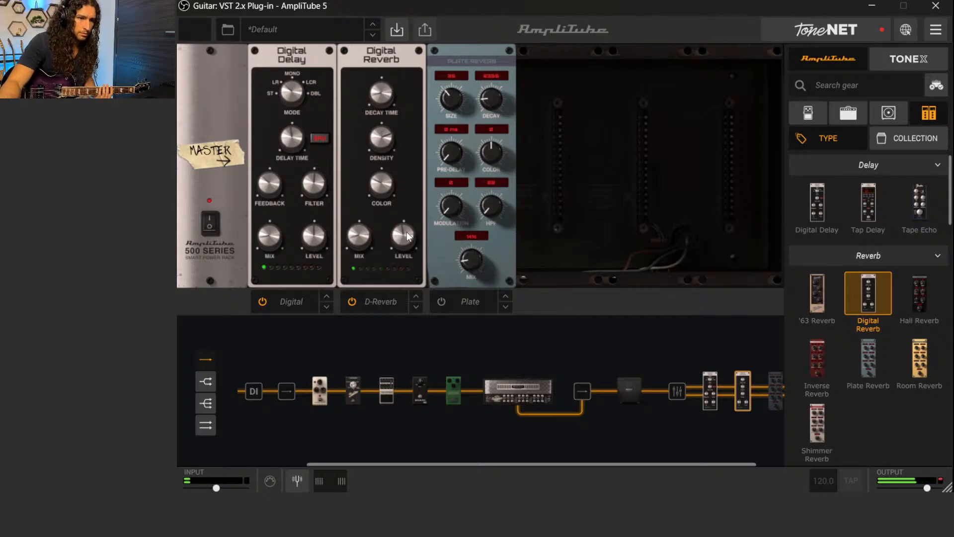
mouse_move(407, 238)
scroll(405, 238, "down", 1)
scroll(401, 236, "down", 1)
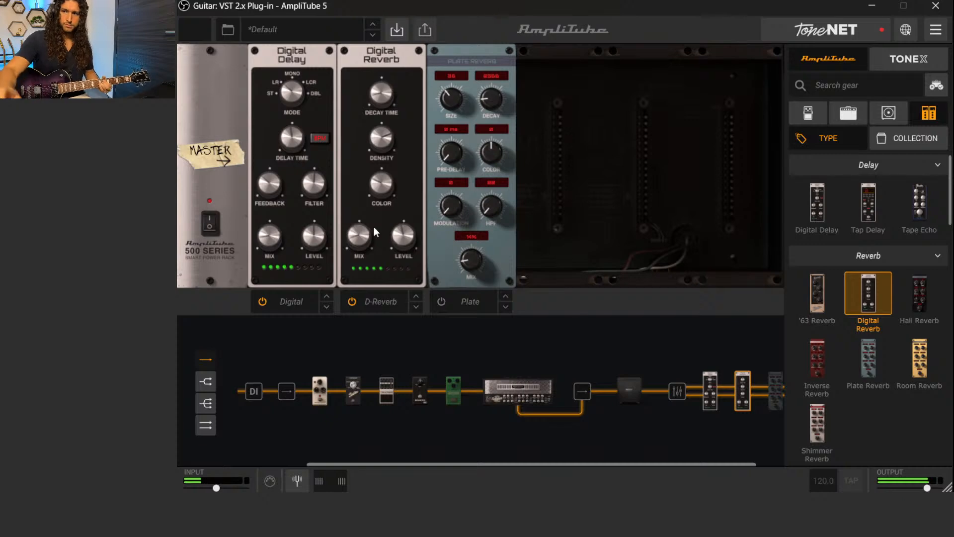
Alternate between the two reverbs to compare them again, ending with only the Plate Reverb active
left_click(352, 301)
left_click(441, 301)
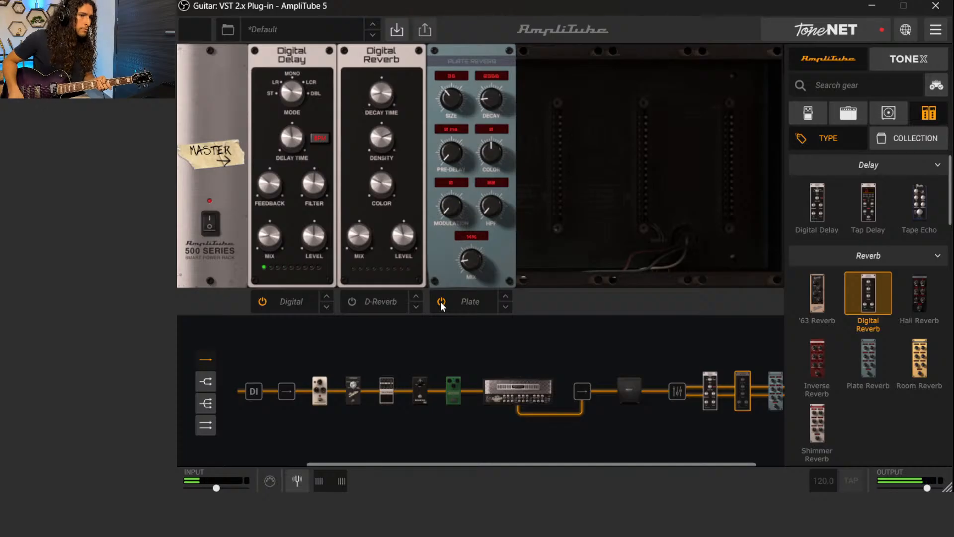
left_click(441, 301)
left_click(352, 302)
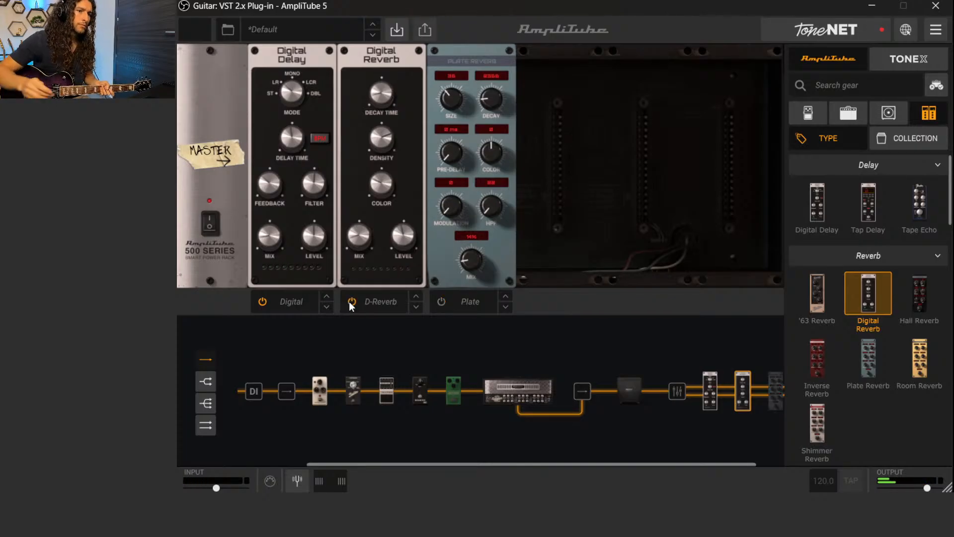
left_click(352, 302)
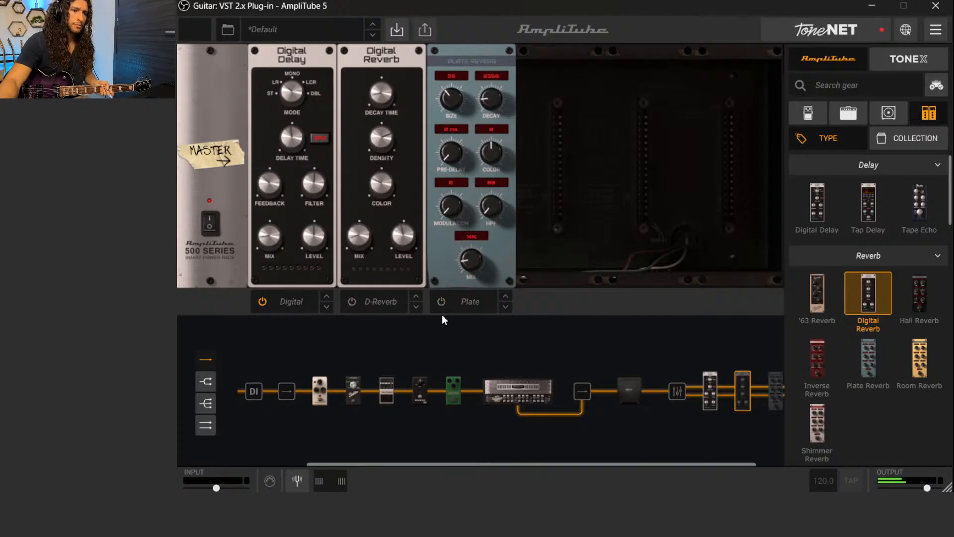
left_click(441, 302)
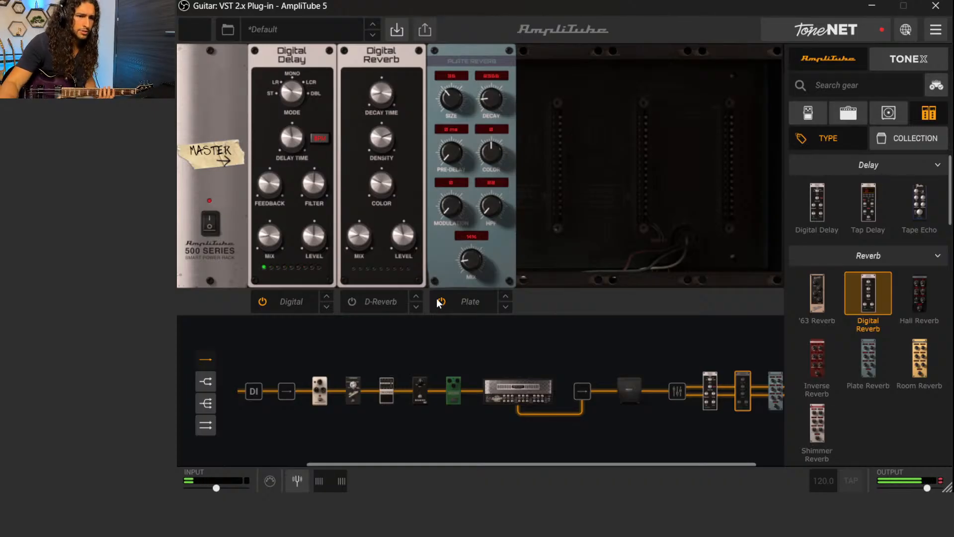
Adjust the Plate Reverb's Size, Decay and Color
left_click(454, 103)
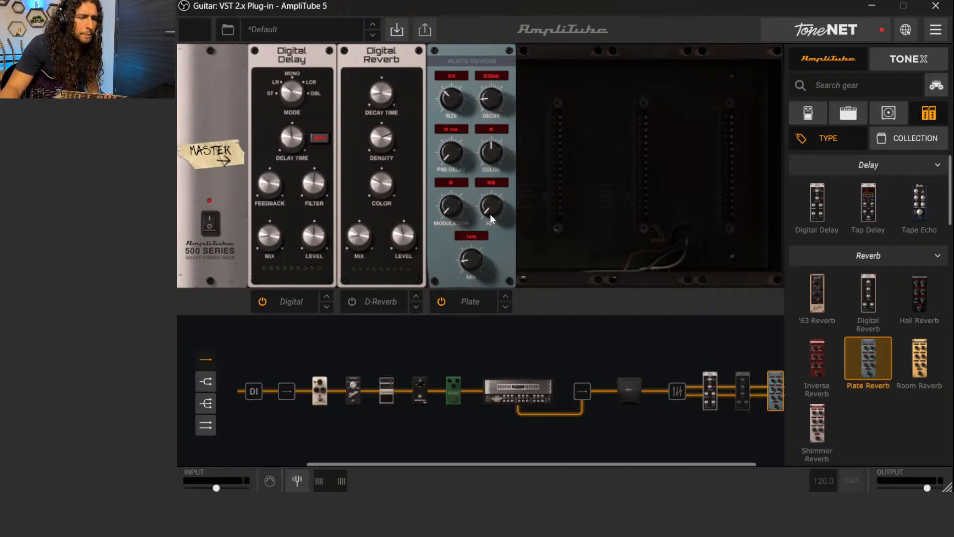
left_click_drag(491, 101, 493, 104)
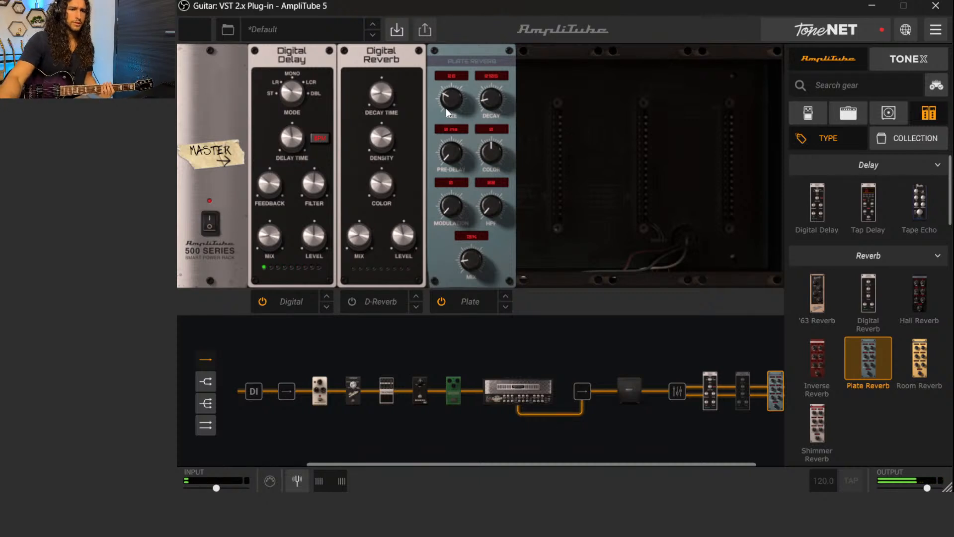
left_click_drag(491, 146, 491, 150)
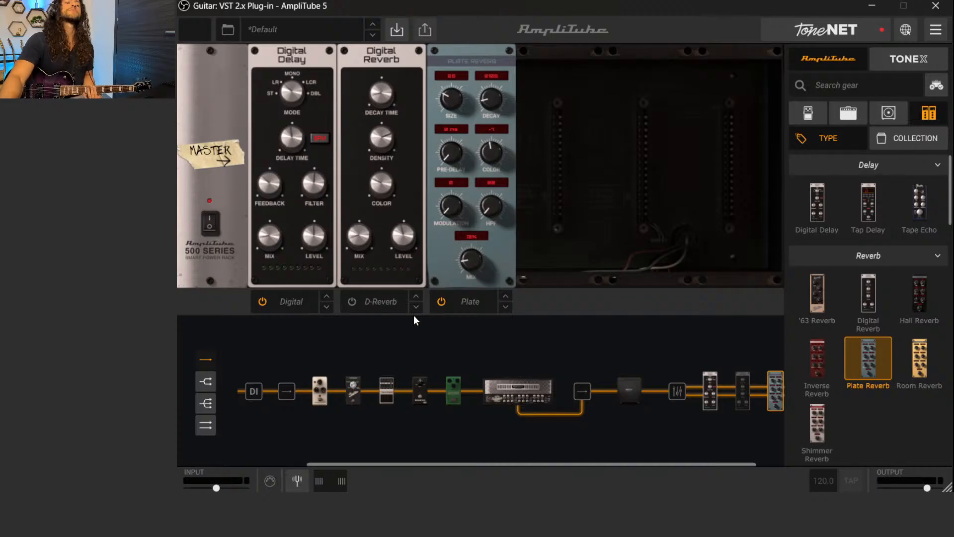
Reactivate the Digital Reverb and remove the Plate Reverb from the end of the chain
left_click(443, 303)
left_click(353, 301)
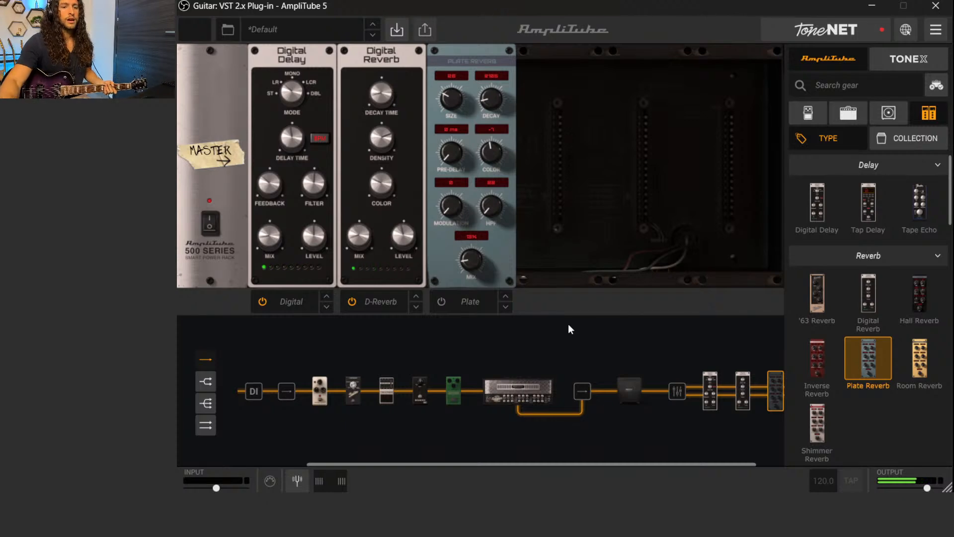
scroll(750, 410, "right", 1)
left_click_drag(742, 409, 730, 446)
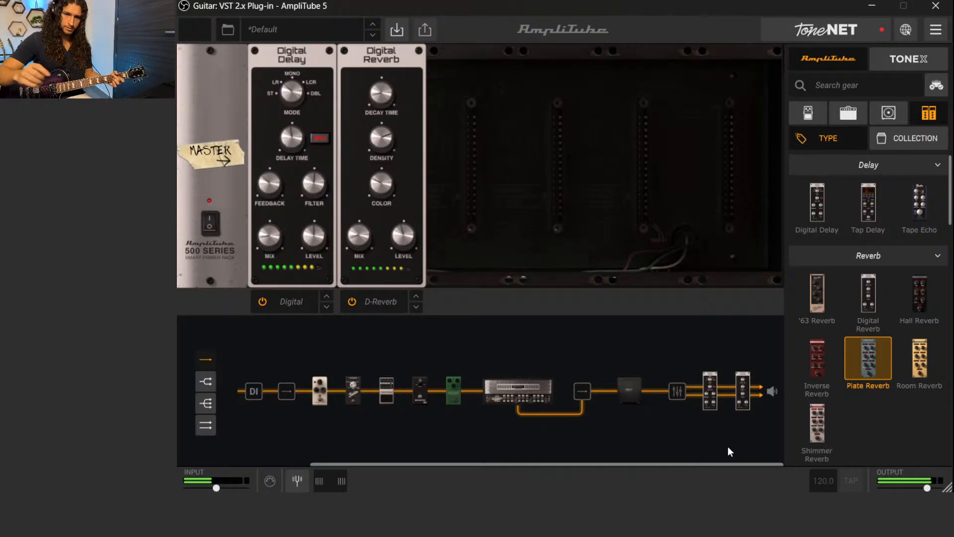
Switch on the OverScream pedal and readjust the Digital Reverb's Mix to suit it
left_click(455, 395)
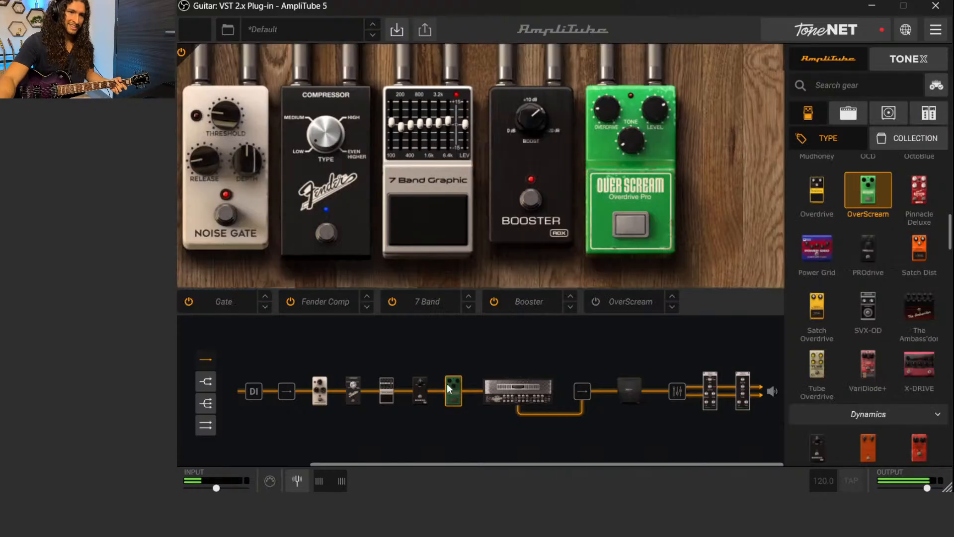
left_click(630, 229)
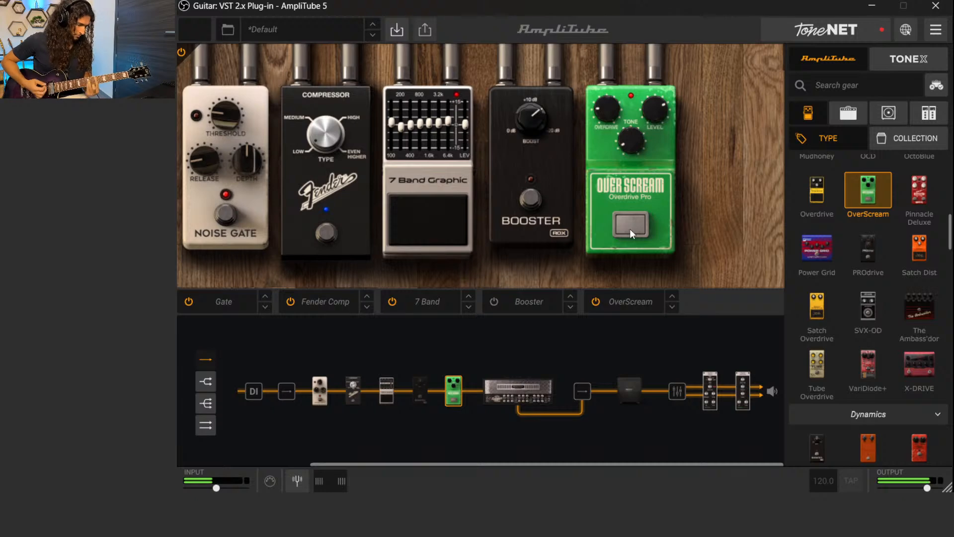
left_click(745, 390)
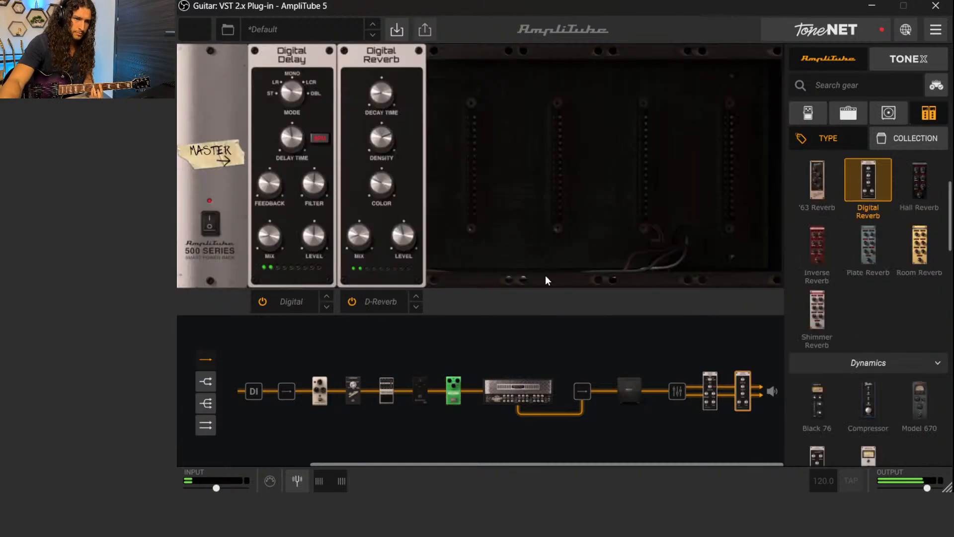
left_click_drag(357, 237, 354, 242)
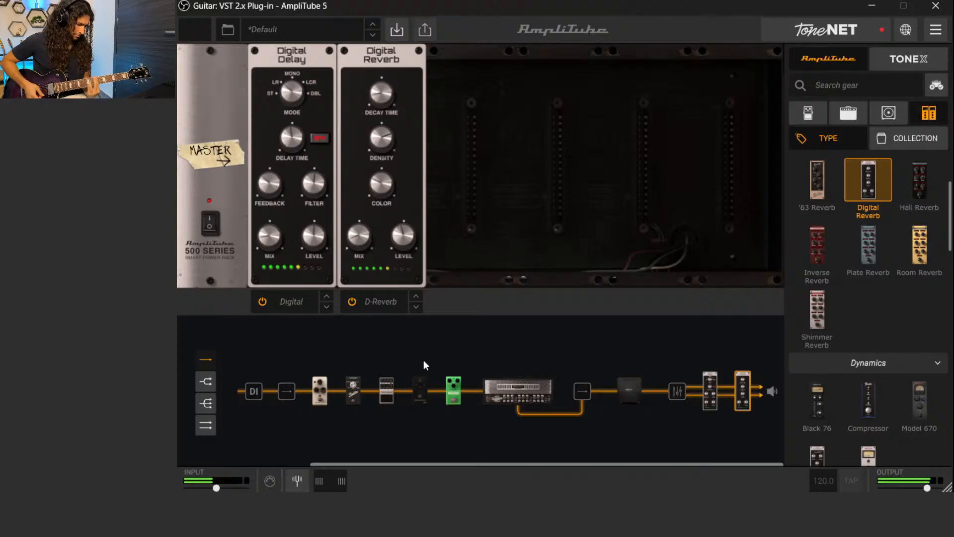
Try the Booster pedal together with the OverScream, switch the Booster off again, and select the OverScream
left_click(419, 390)
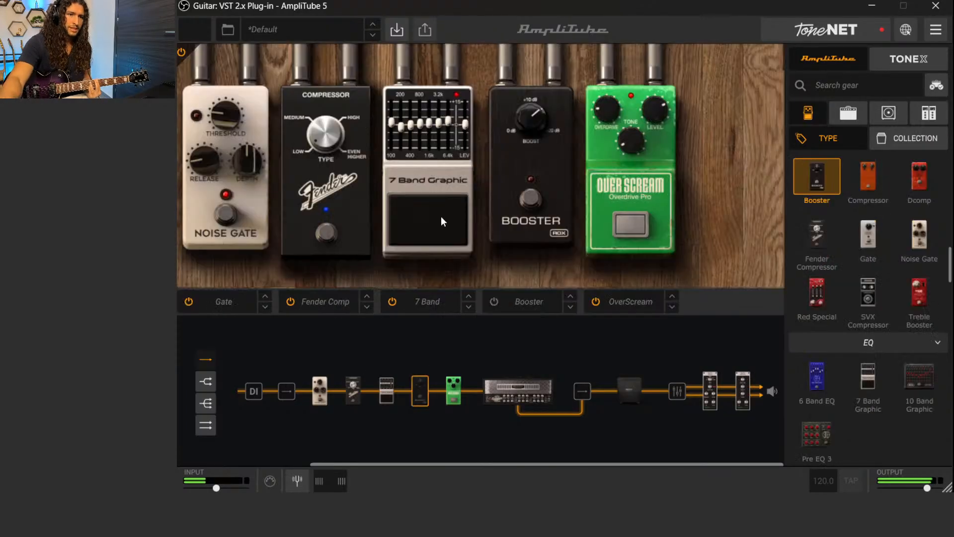
left_click(541, 205)
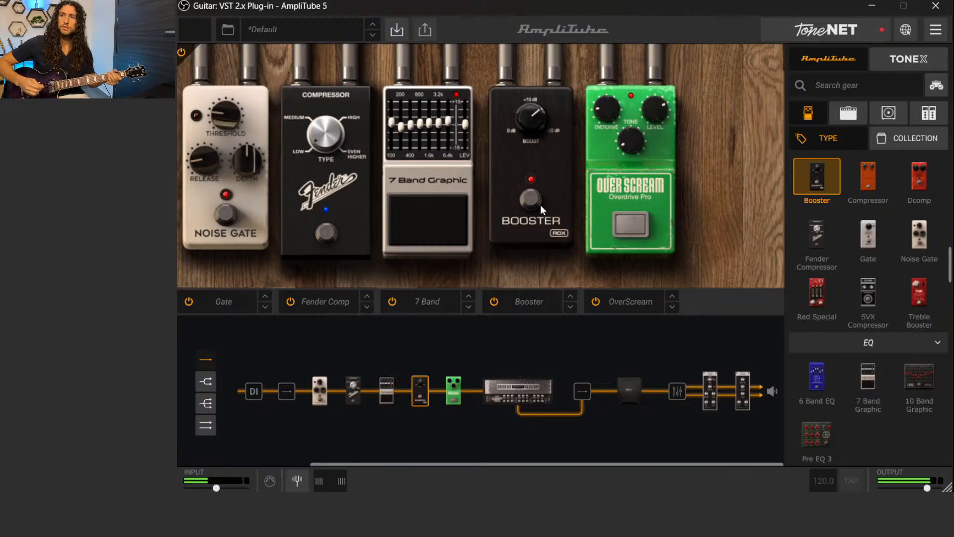
left_click(543, 204)
left_click(624, 226)
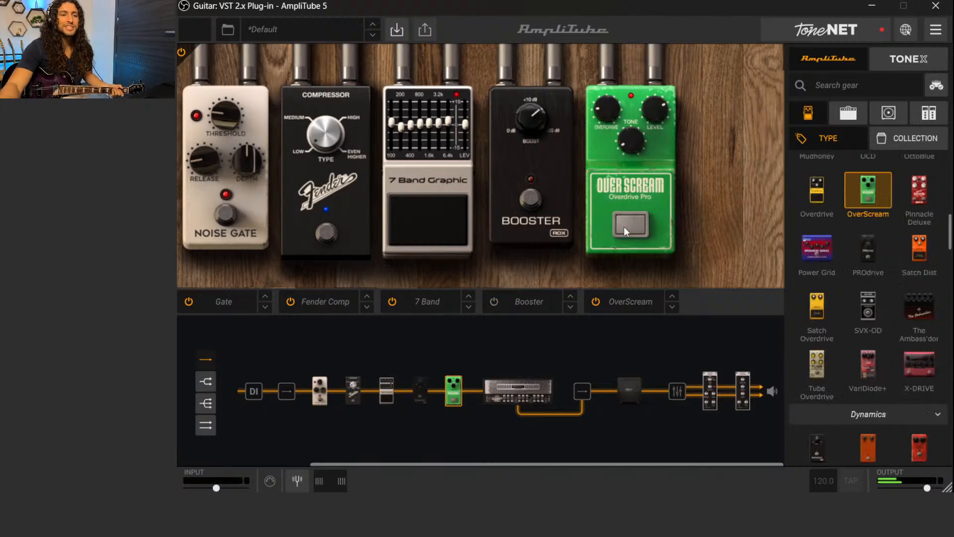
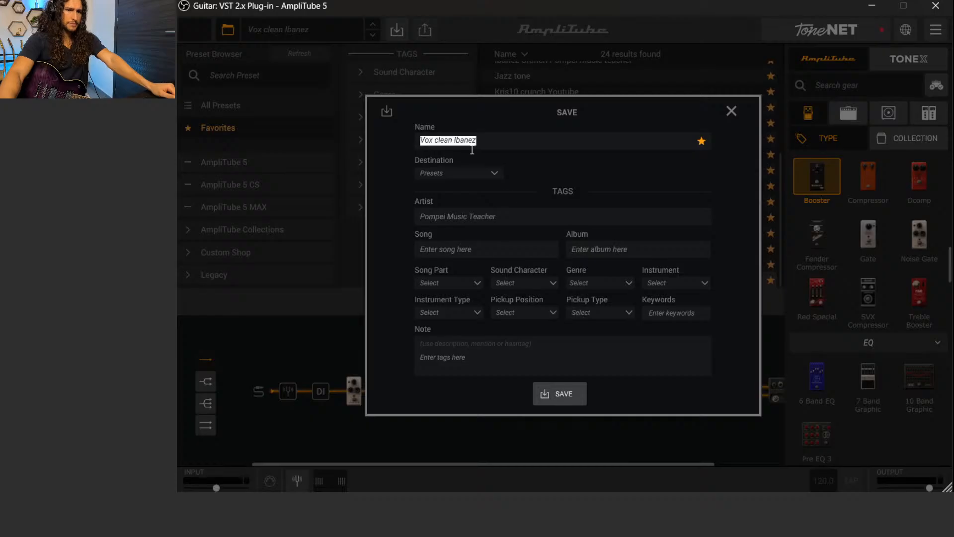
Replace the existing preset name in the save form with "Pompei"
left_click_drag(495, 134, 410, 138)
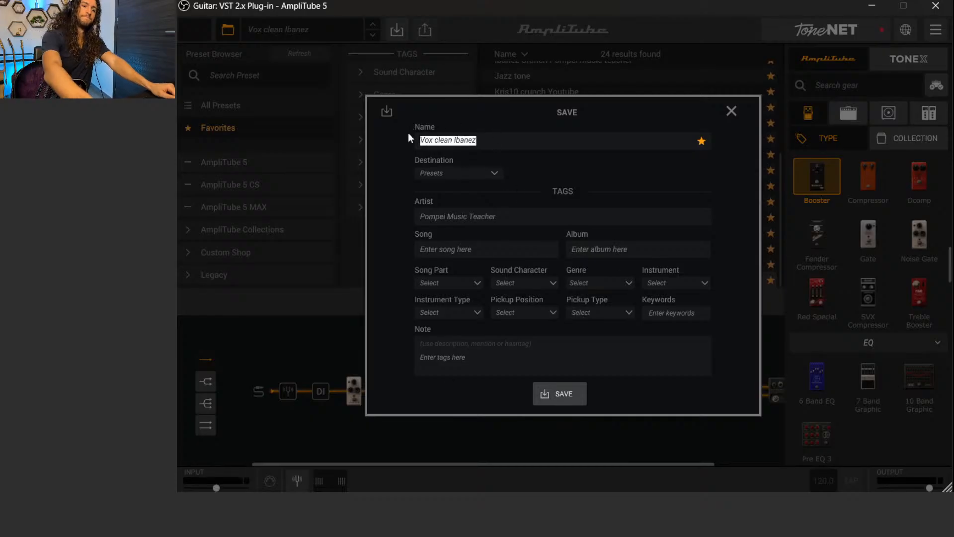
key("BackSpace")
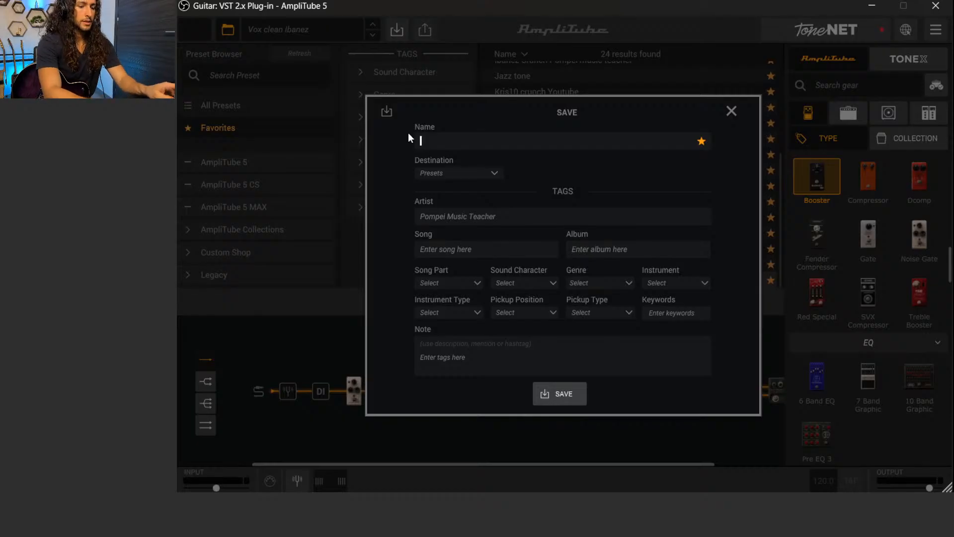
key("Caps_Lock")
type("P")
key("Caps_Lock")
type("ompei")
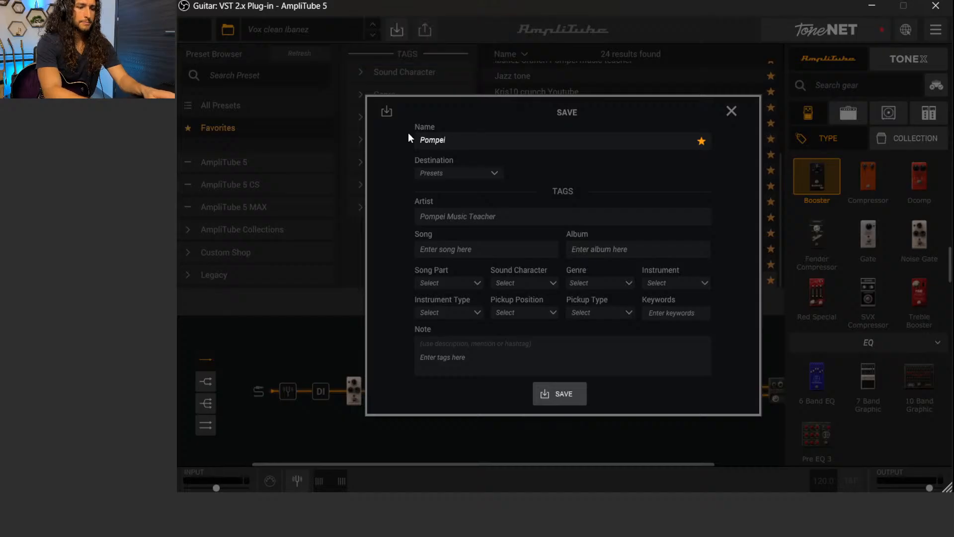
key("Caps_Lock")
type("D")
key("Caps_Lock")
type("istor")
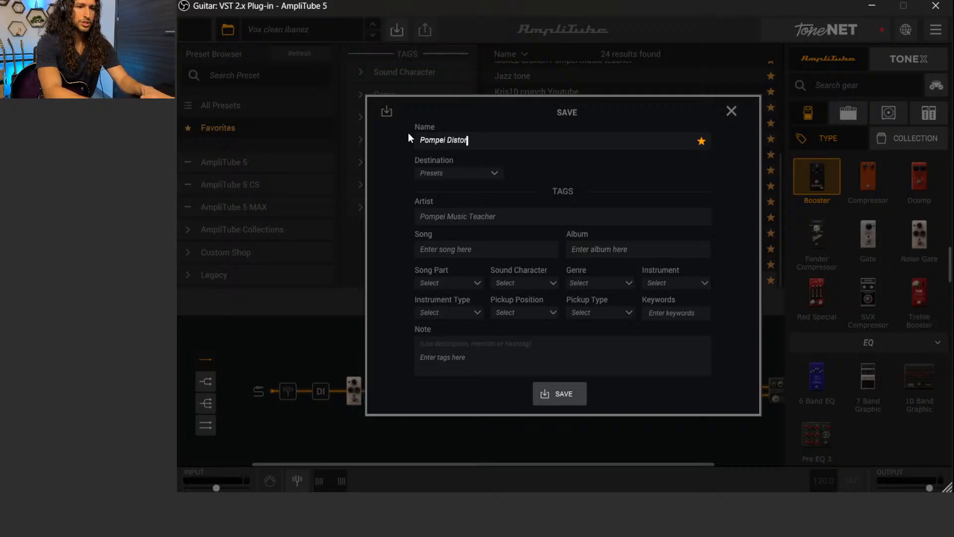
type("tion")
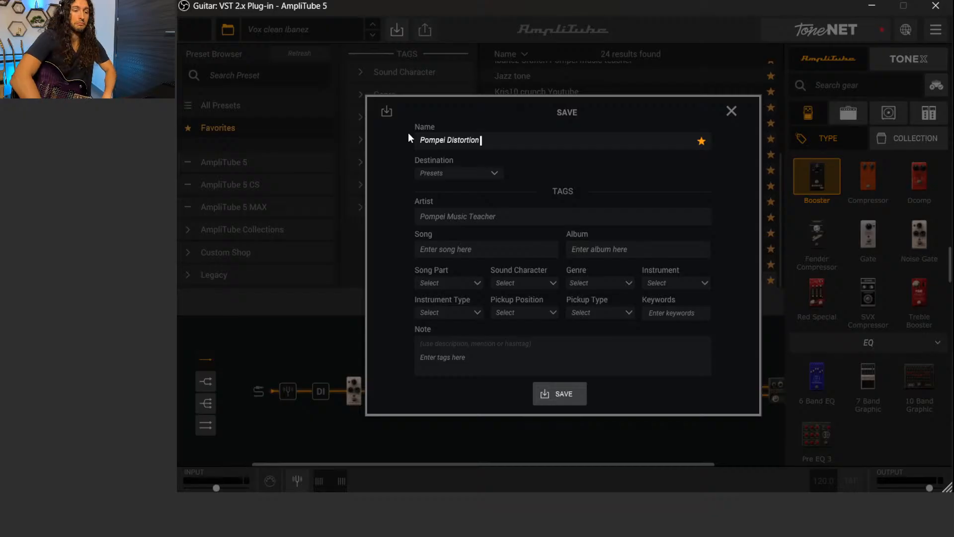
key("BackSpace")
key("BackSpace")
key("BackSpace")
key("BackSpace")
key("BackSpace")
key("BackSpace")
key("BackSpace")
key("BackSpace")
key("BackSpace")
key("BackSpace")
key("BackSpace")
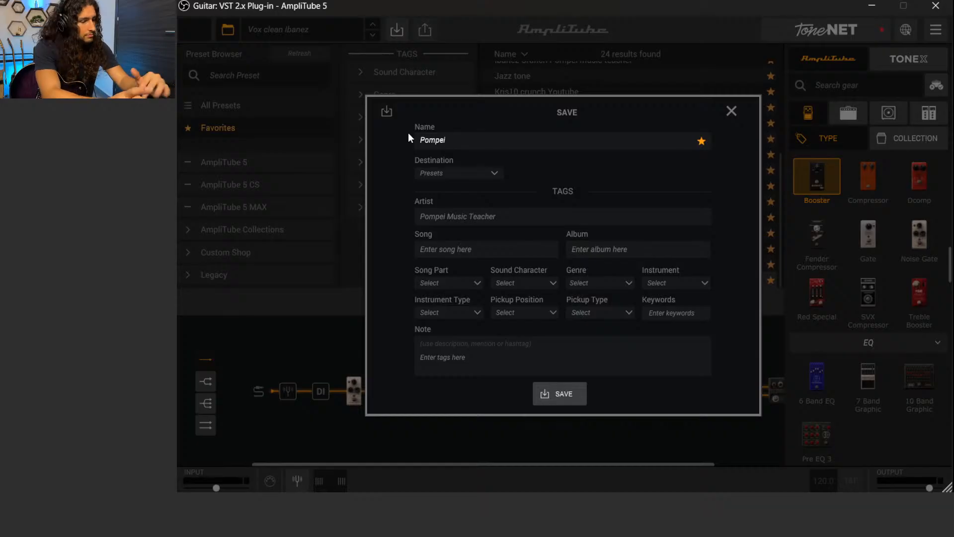
Extend the preset name with "Dream Crusher" so it reads "Pompei Dream Crusher"
key("Caps_Lock")
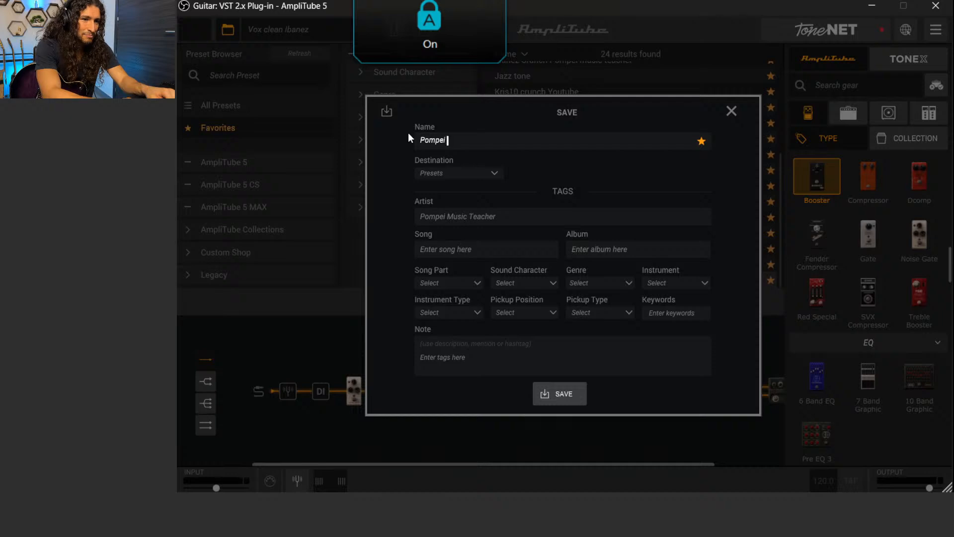
type("D")
key("Caps_Lock")
type("ream")
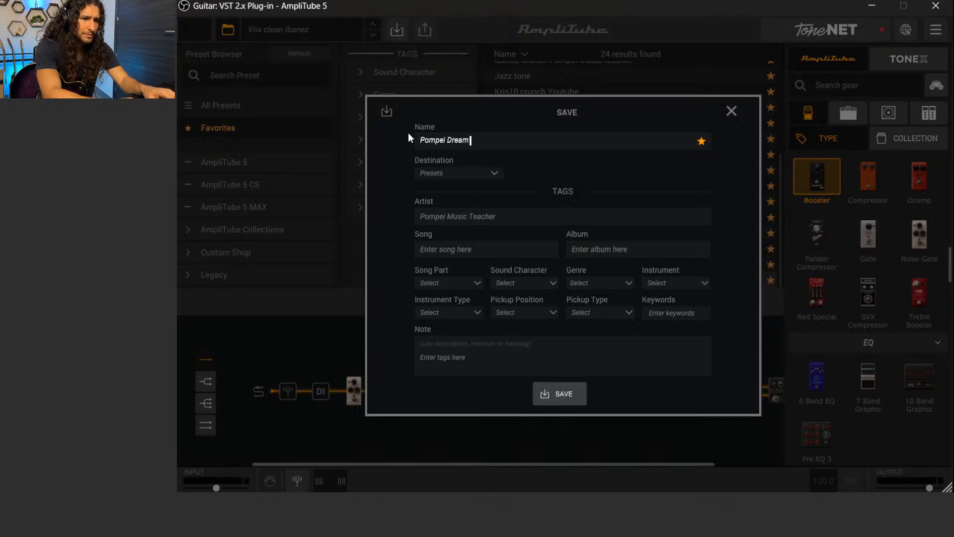
key("Caps_Lock")
type("C")
key("Caps_Lock")
type("rusher")
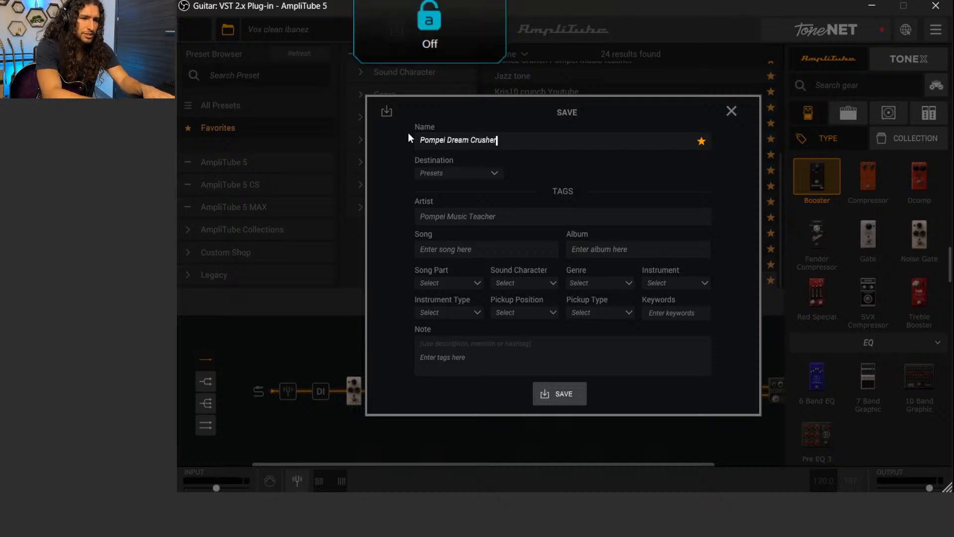